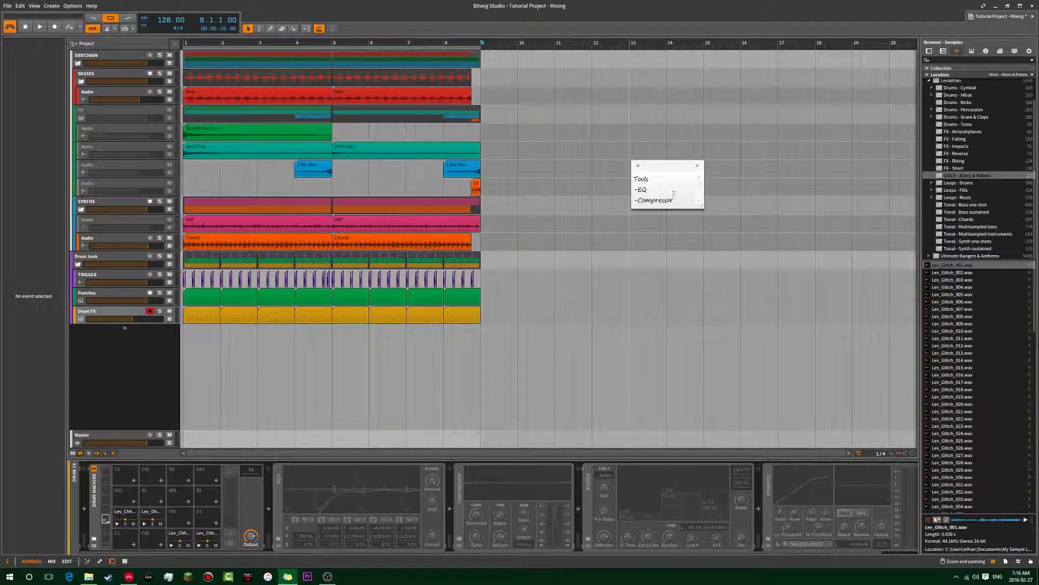
- Reposition and resize the sticky note so the Tools and Instrument Types lists show in full
{"action": "left_click_drag", "start_coordinate": [701, 208], "coordinate": [701, 219]}
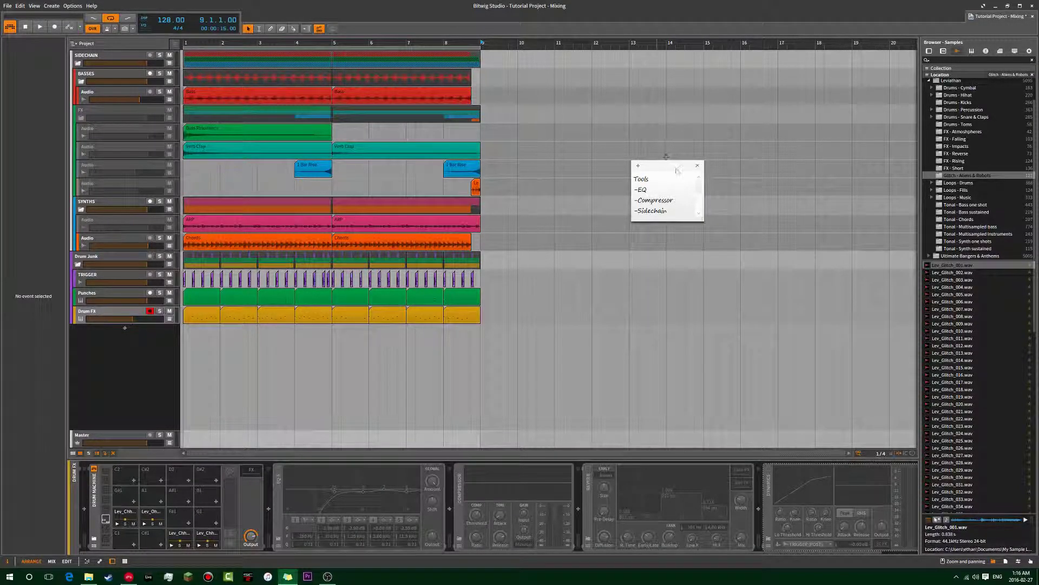
{"action": "left_click_drag", "start_coordinate": [664, 164], "coordinate": [638, 151]}
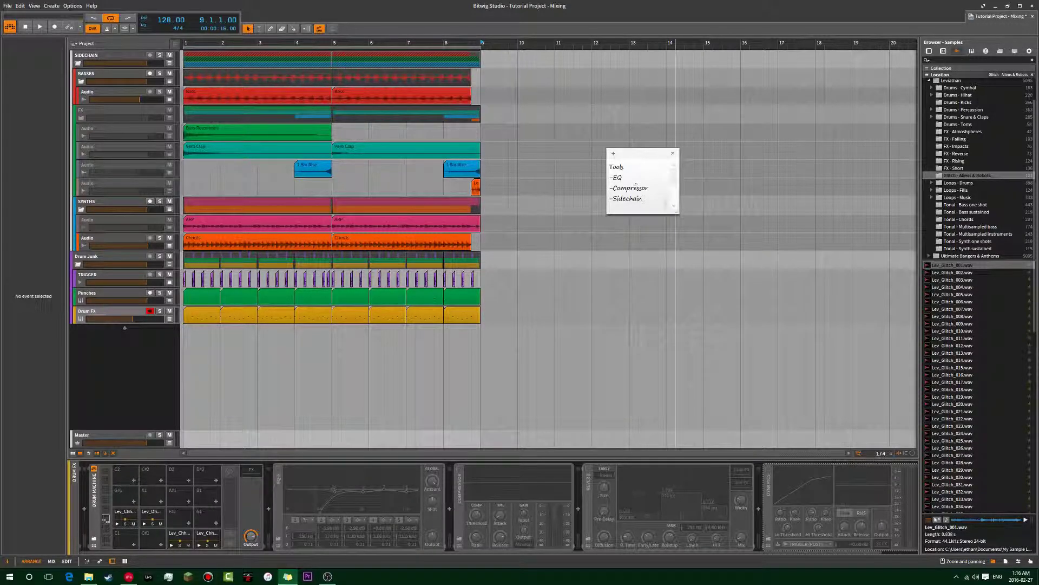
{"action": "left_click_drag", "start_coordinate": [678, 215], "coordinate": [675, 218]}
{"action": "left_click_drag", "start_coordinate": [675, 218], "coordinate": [608, 160]}
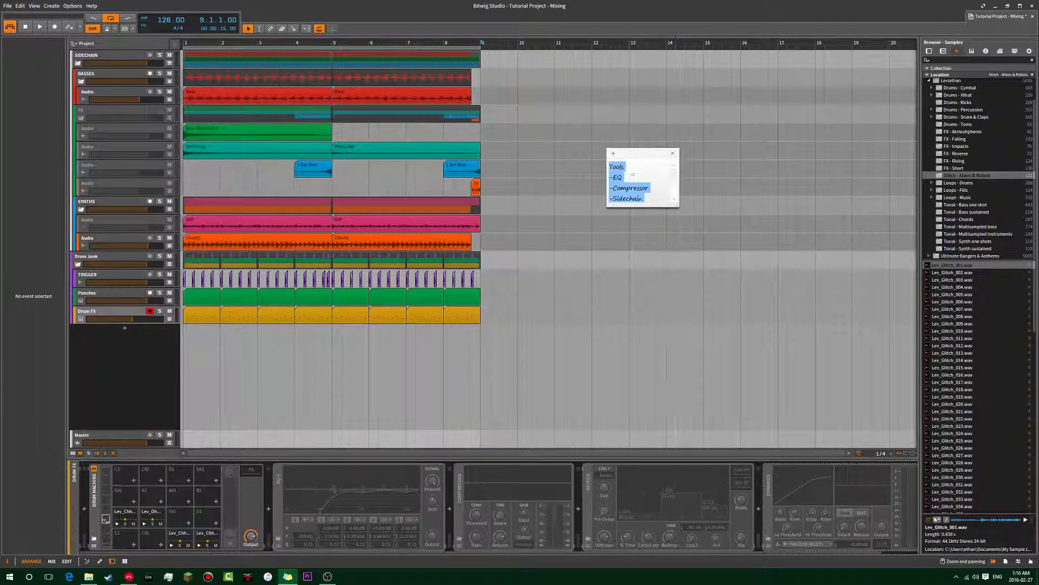
{"action": "left_click", "coordinate": [676, 187]}
{"action": "left_click_drag", "start_coordinate": [675, 205], "coordinate": [666, 275]}
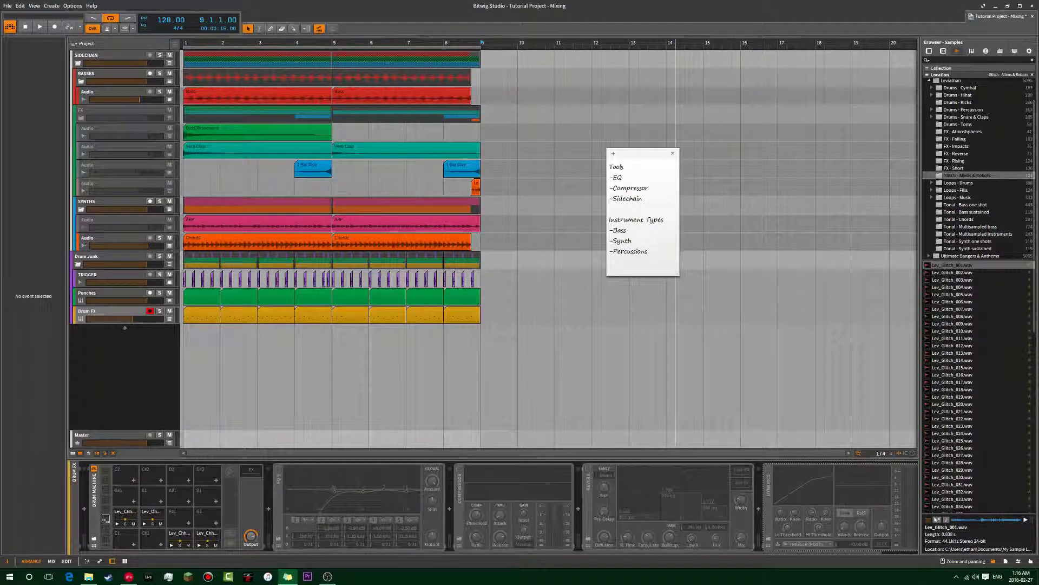
{"action": "left_click", "coordinate": [625, 230]}
{"action": "left_click", "coordinate": [656, 252]}
{"action": "left_click_drag", "start_coordinate": [677, 275], "coordinate": [675, 260]}
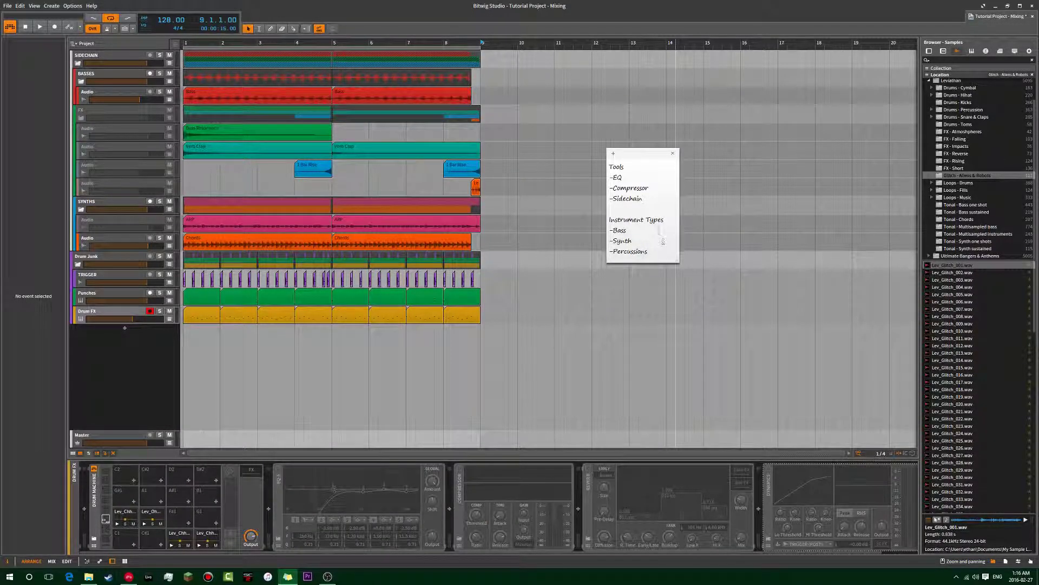
{"action": "left_click_drag", "start_coordinate": [641, 240], "coordinate": [617, 241]}
{"action": "left_click", "coordinate": [634, 242]}
{"action": "left_click", "coordinate": [673, 153]}
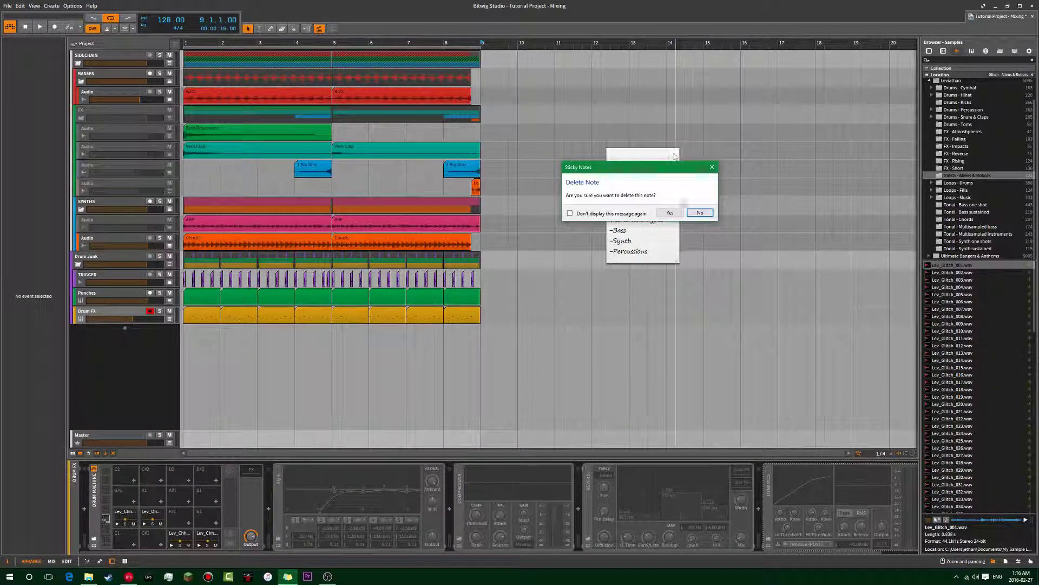
{"action": "left_click", "coordinate": [711, 166]}
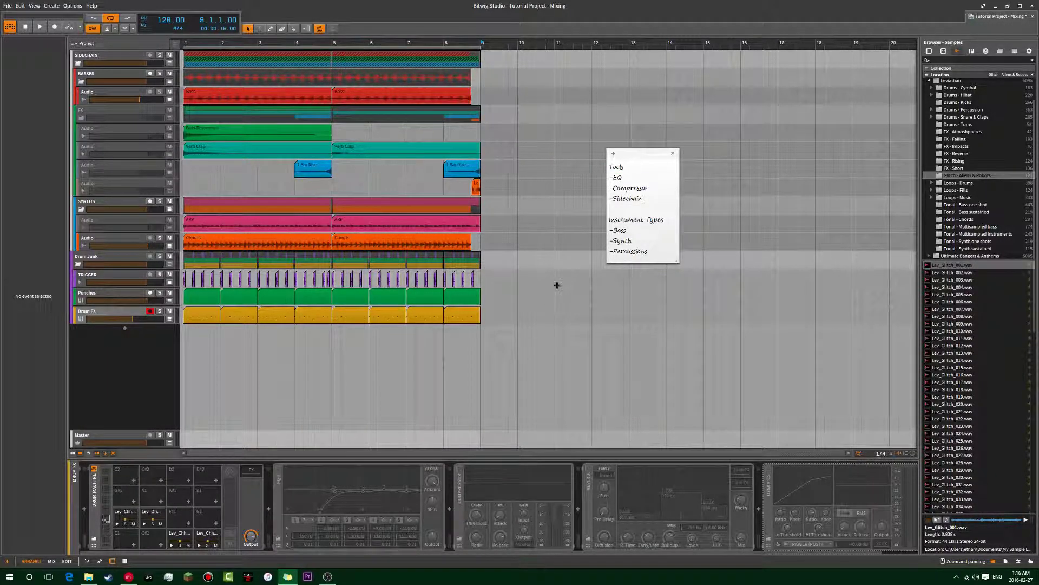
- Play the full arrangement from bar 1 and stop playback after a few bars
{"action": "left_click", "coordinate": [481, 277]}
{"action": "left_click", "coordinate": [185, 170]}
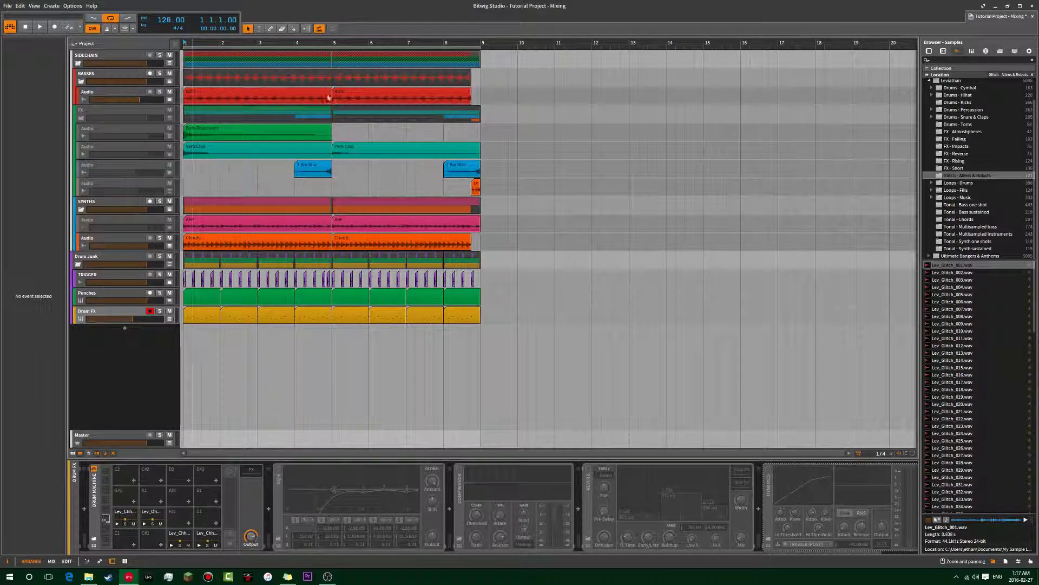
{"action": "key", "text": "space"}
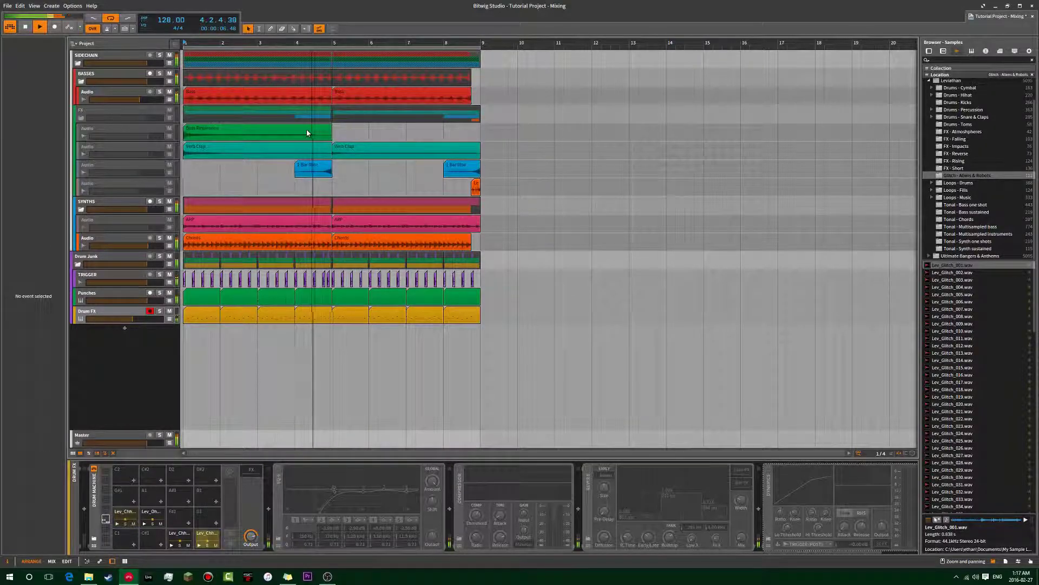
{"action": "key", "text": "space"}
- Audition the bass audio track and the chords audio track with solo, and clear both solos
{"action": "left_click", "coordinate": [160, 92]}
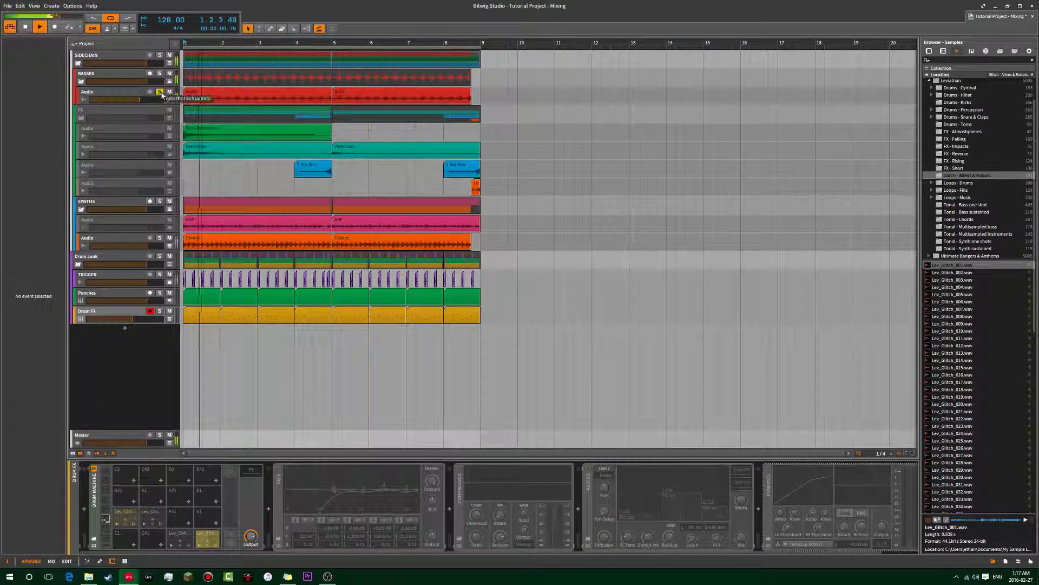
{"action": "left_click", "coordinate": [160, 238]}
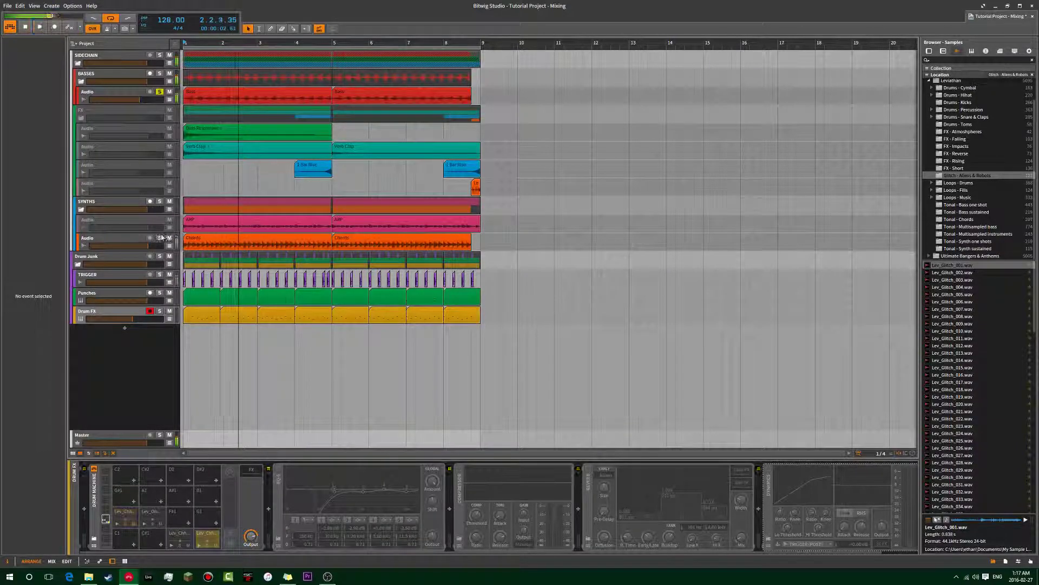
{"action": "key", "text": "space"}
{"action": "key", "text": "space"}
{"action": "left_click", "coordinate": [160, 92]}
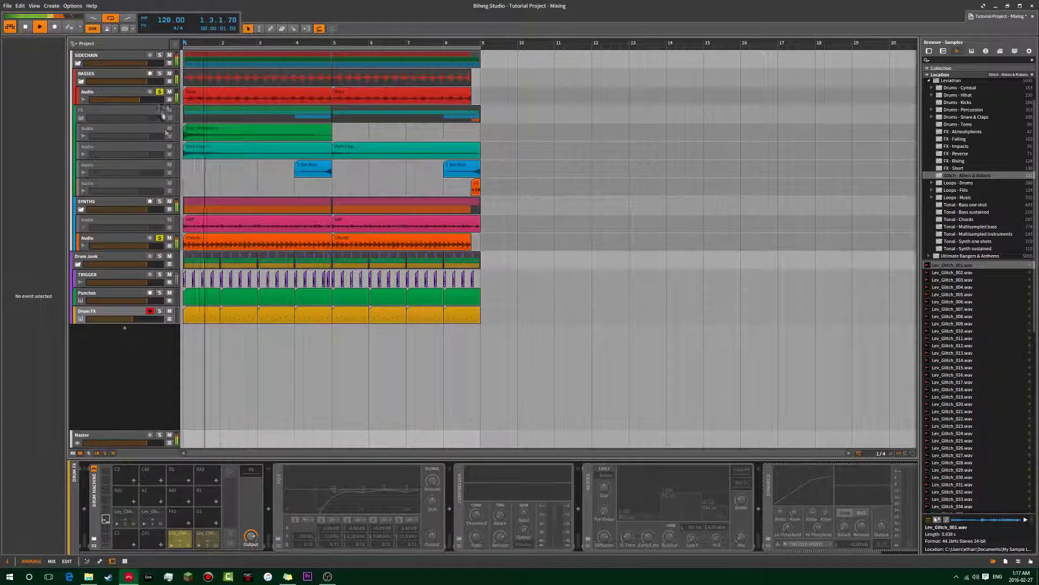
{"action": "left_click", "coordinate": [160, 239]}
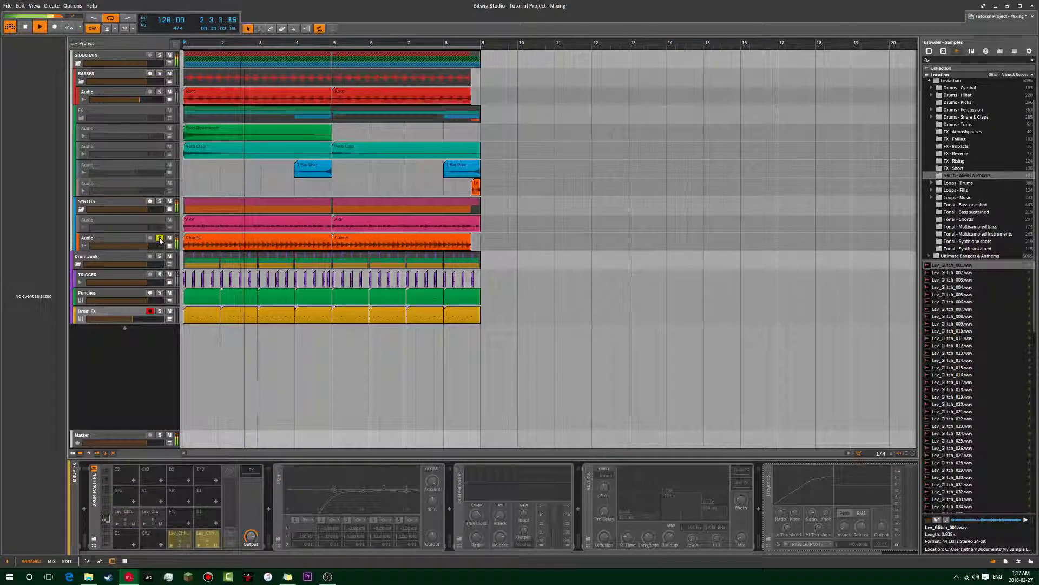
{"action": "key", "text": "space"}
- Audition the Punches and Drum FX tracks individually with solo, and replay the full mix from bar 1
{"action": "left_click", "coordinate": [159, 293]}
{"action": "key", "text": "space"}
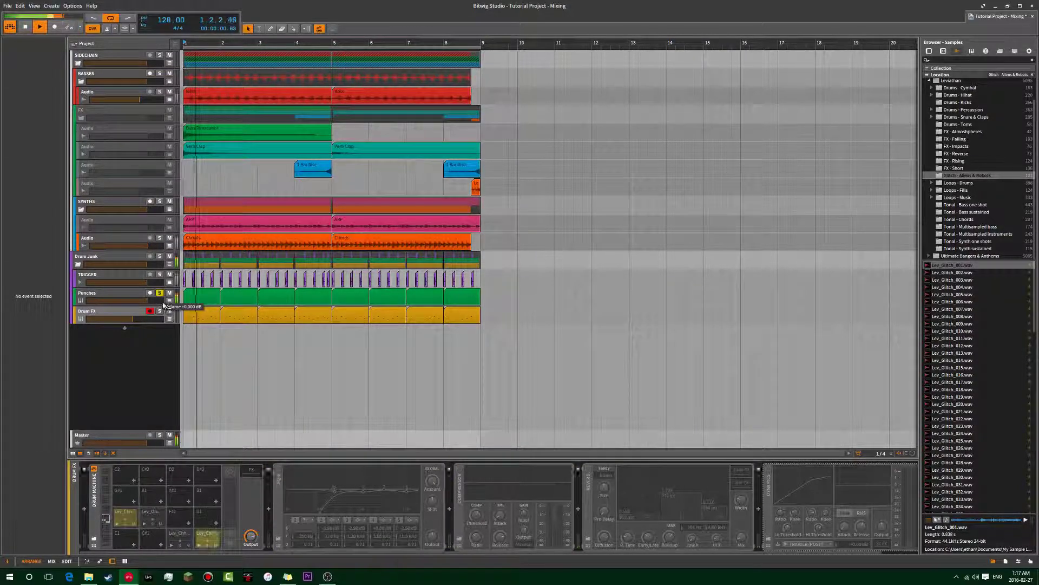
{"action": "key", "text": "space"}
{"action": "left_click", "coordinate": [159, 293]}
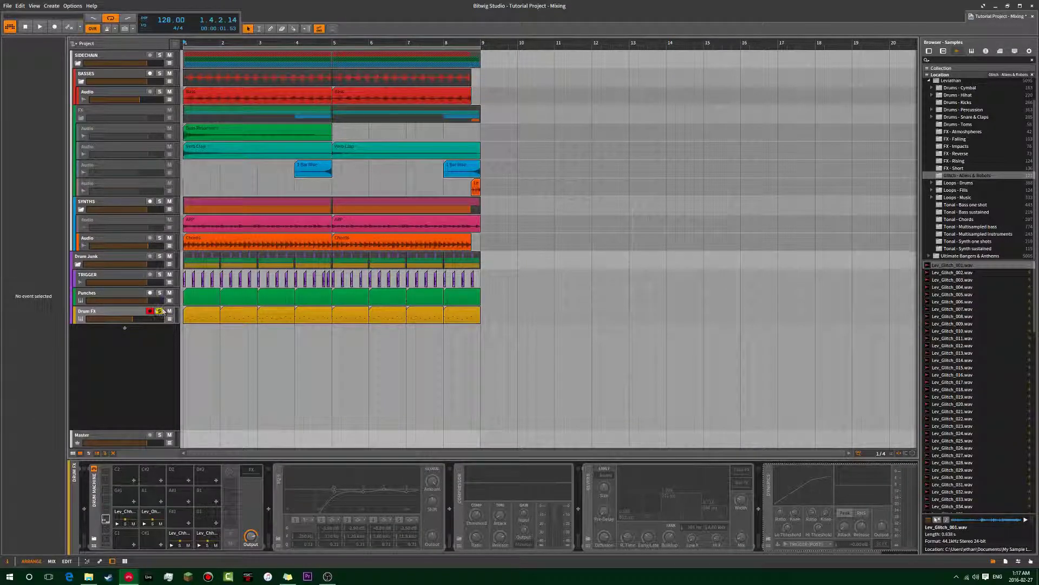
{"action": "key", "text": "space"}
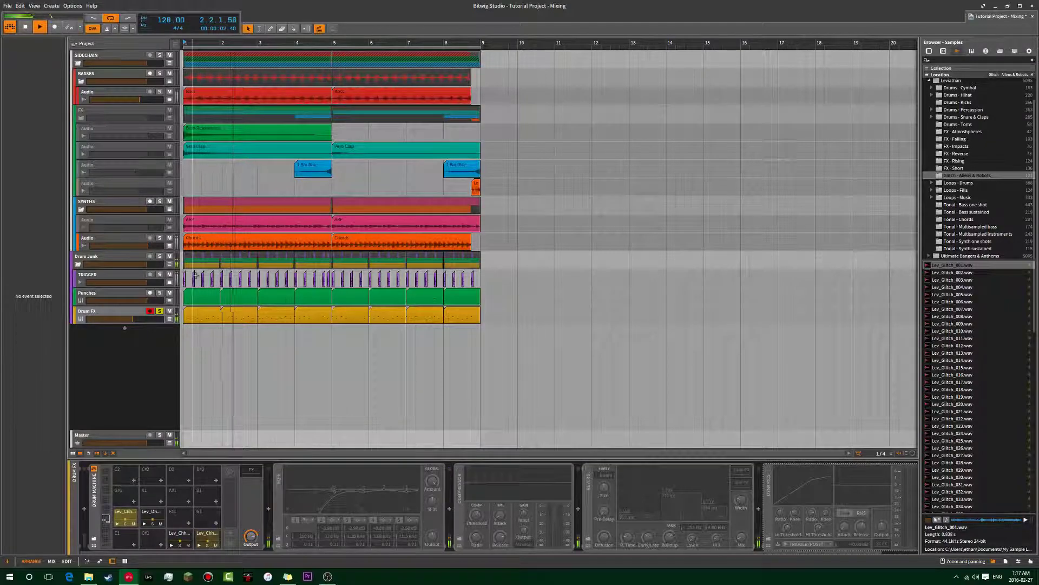
{"action": "left_click", "coordinate": [160, 311]}
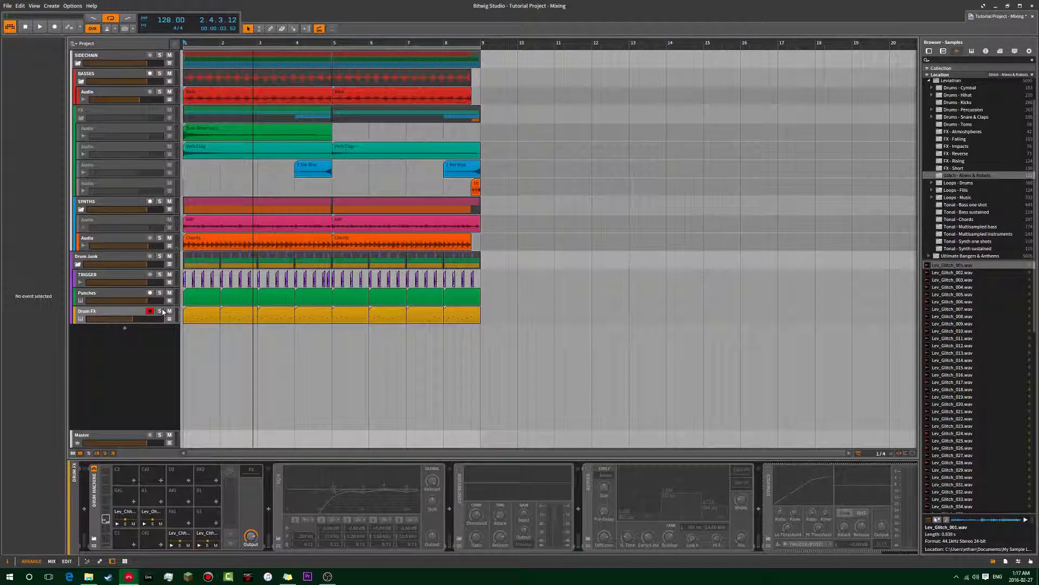
{"action": "left_click", "coordinate": [185, 175]}
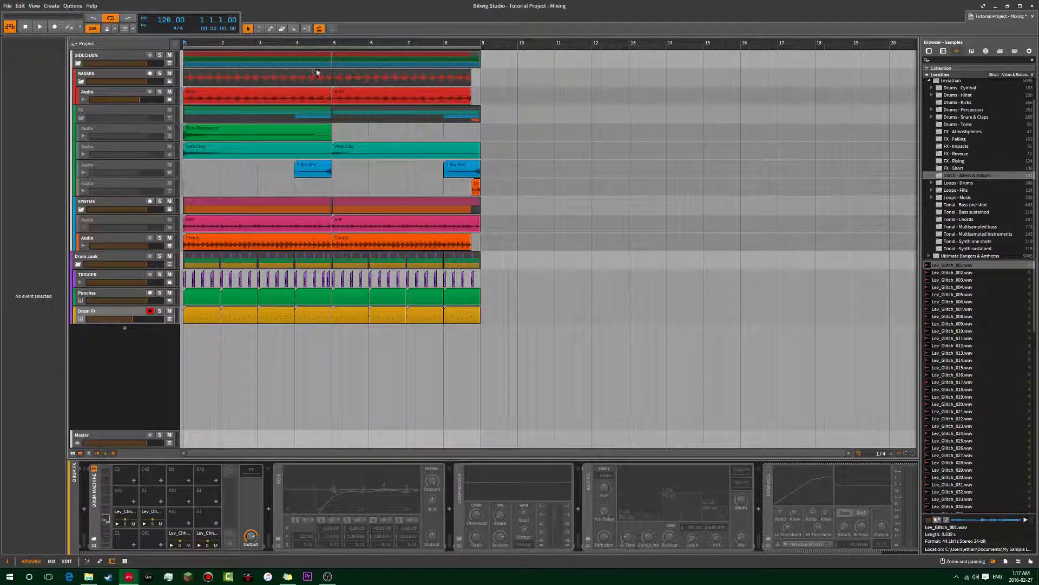
{"action": "key", "text": "space"}
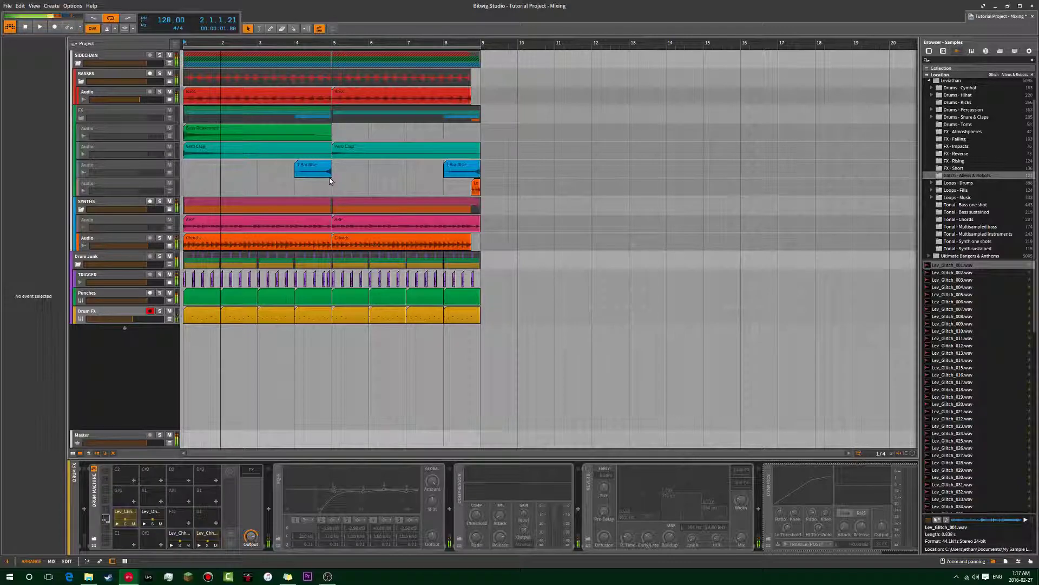
- Examine the Bass and Chords clips and the bass, chords and Punches tracks with their devices
{"action": "left_click", "coordinate": [116, 93]}
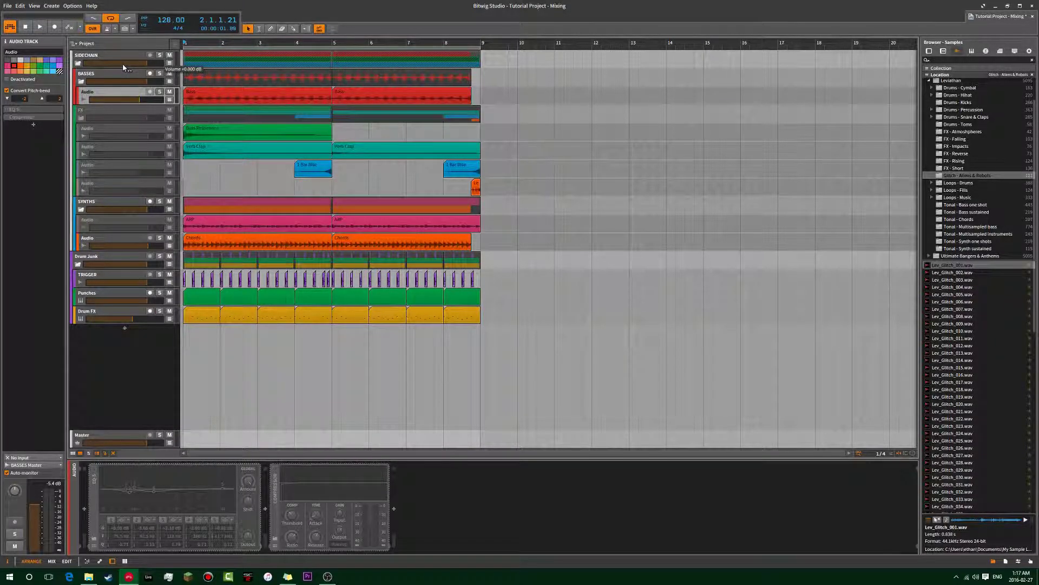
{"action": "left_click", "coordinate": [194, 94]}
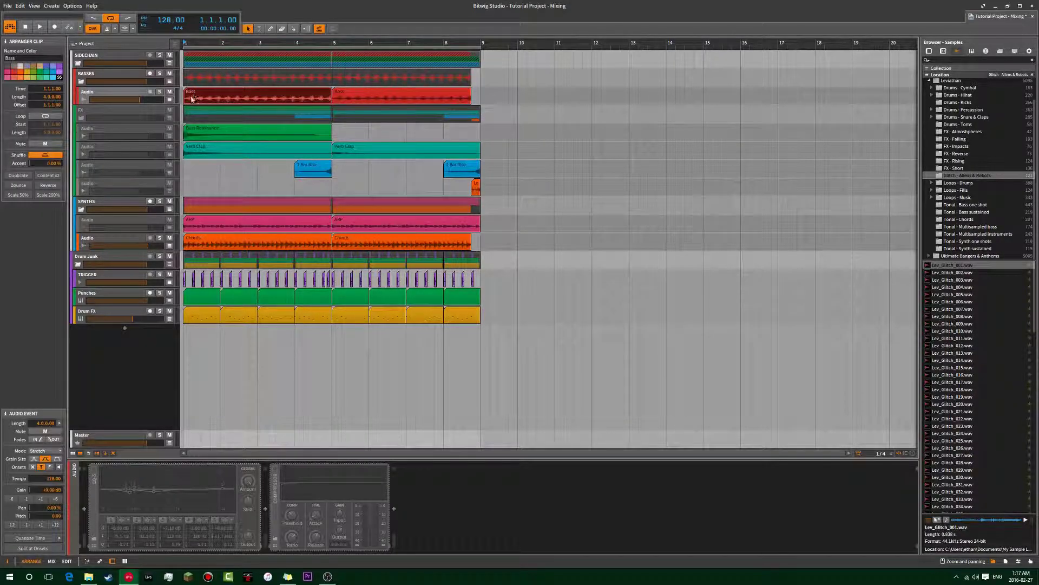
{"action": "left_click", "coordinate": [124, 95]}
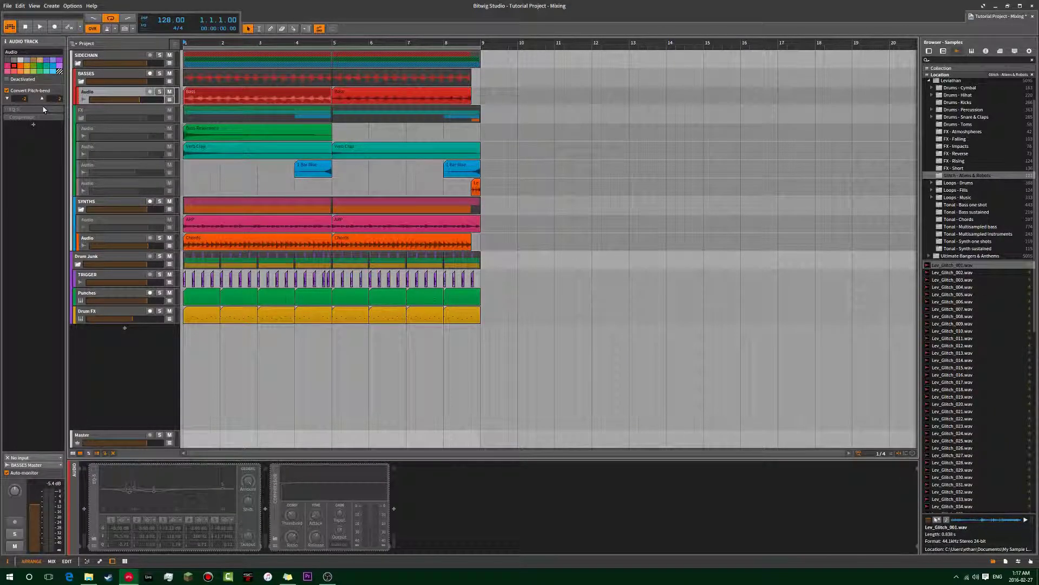
{"action": "left_click", "coordinate": [197, 96]}
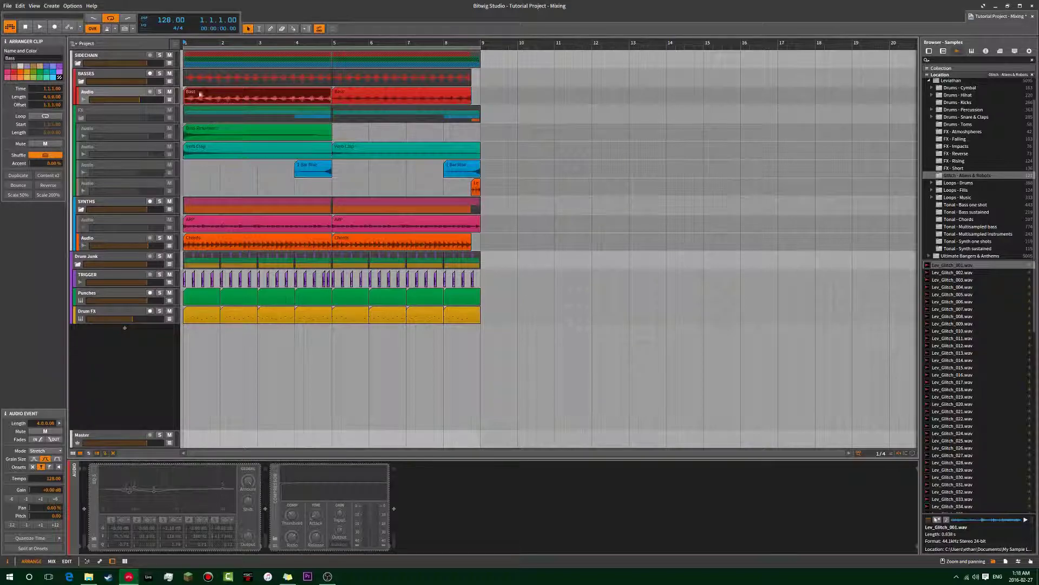
{"action": "left_click", "coordinate": [141, 95]}
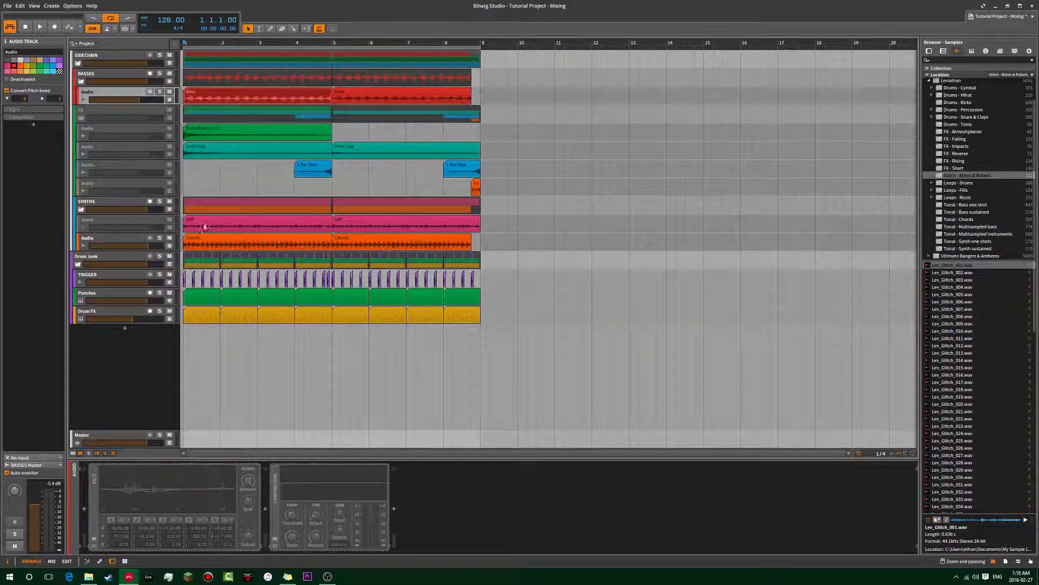
{"action": "left_click", "coordinate": [196, 239]}
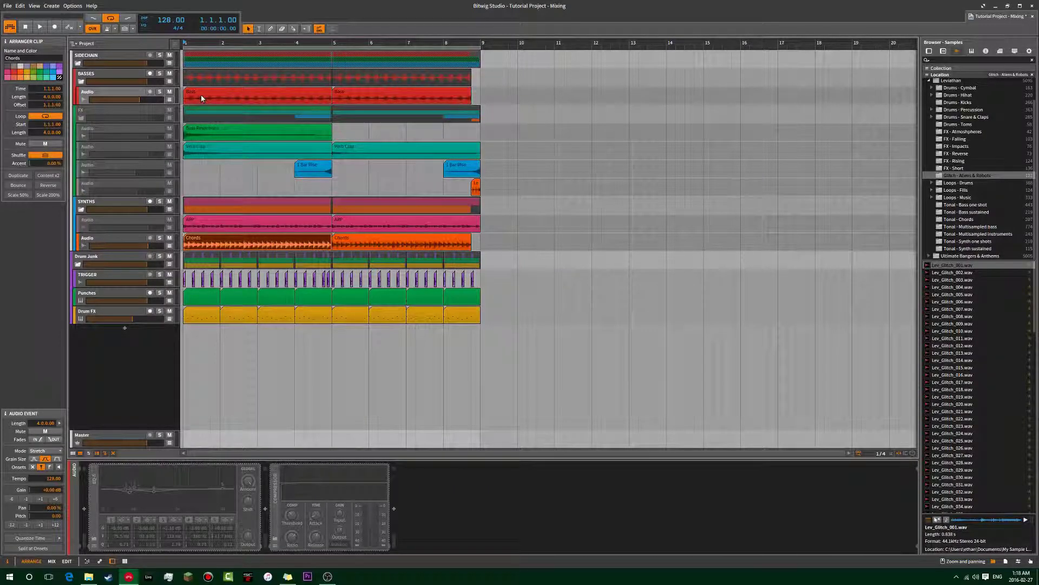
{"action": "left_click", "coordinate": [136, 93]}
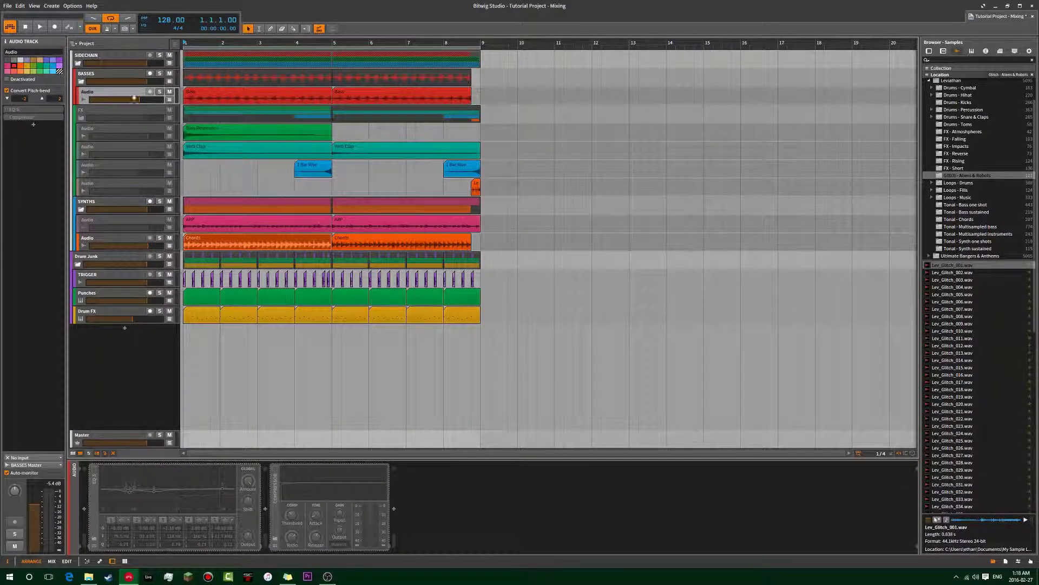
{"action": "left_click", "coordinate": [139, 248]}
{"action": "left_click", "coordinate": [120, 292]}
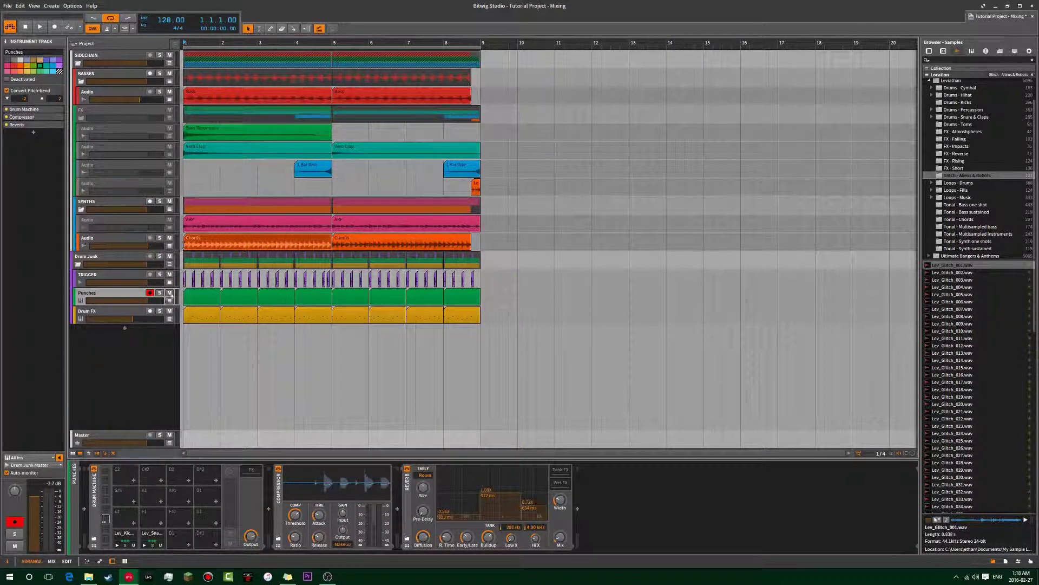
- Deactivate the Drum FX track
{"action": "left_click", "coordinate": [105, 311]}
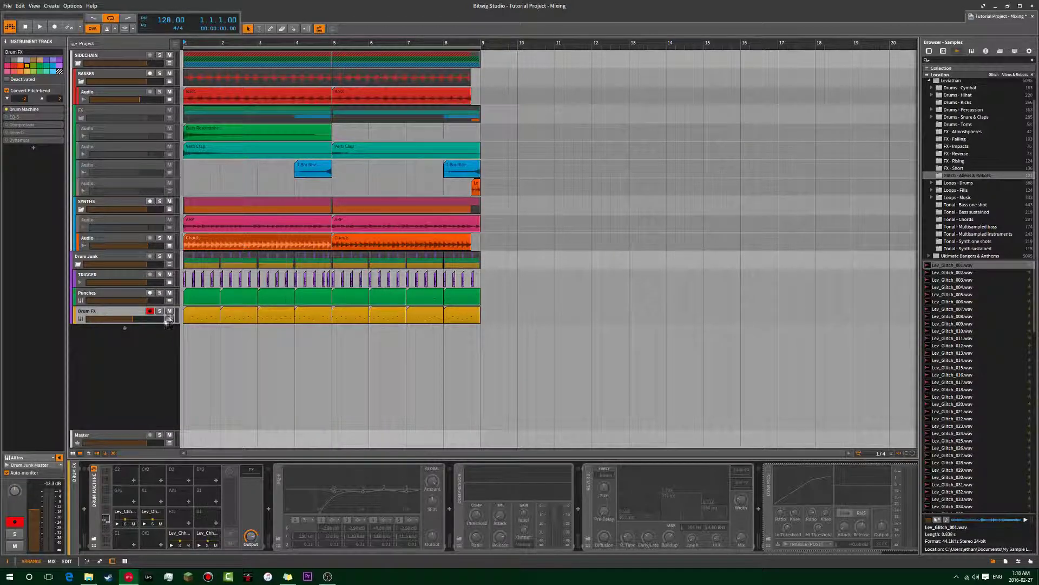
{"action": "key", "text": "alt+a"}
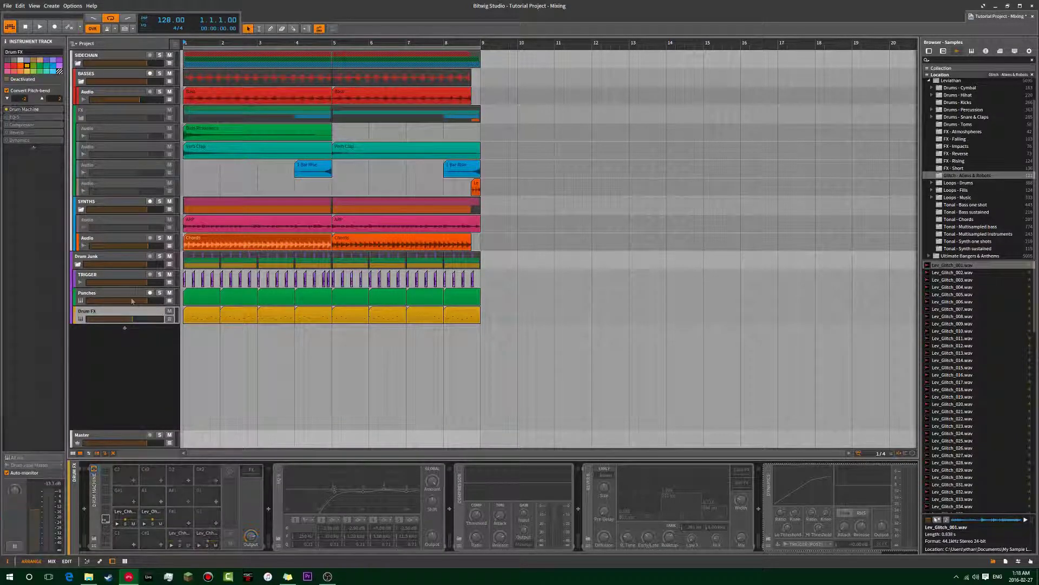
{"action": "left_click", "coordinate": [183, 163]}
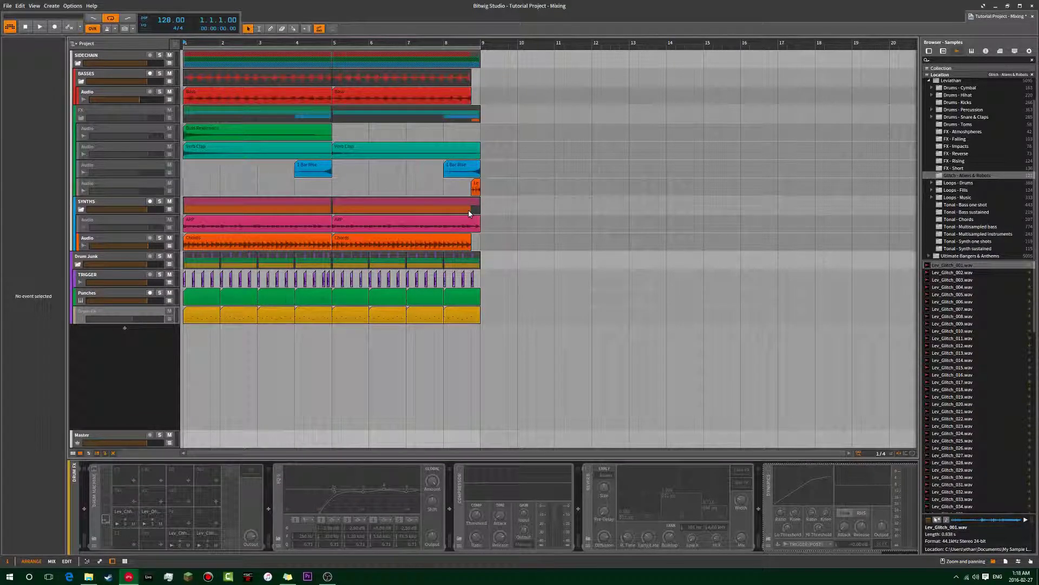
- Insert an EQ-5 device at the end of the bass audio track's device chain
{"action": "left_click", "coordinate": [113, 95]}
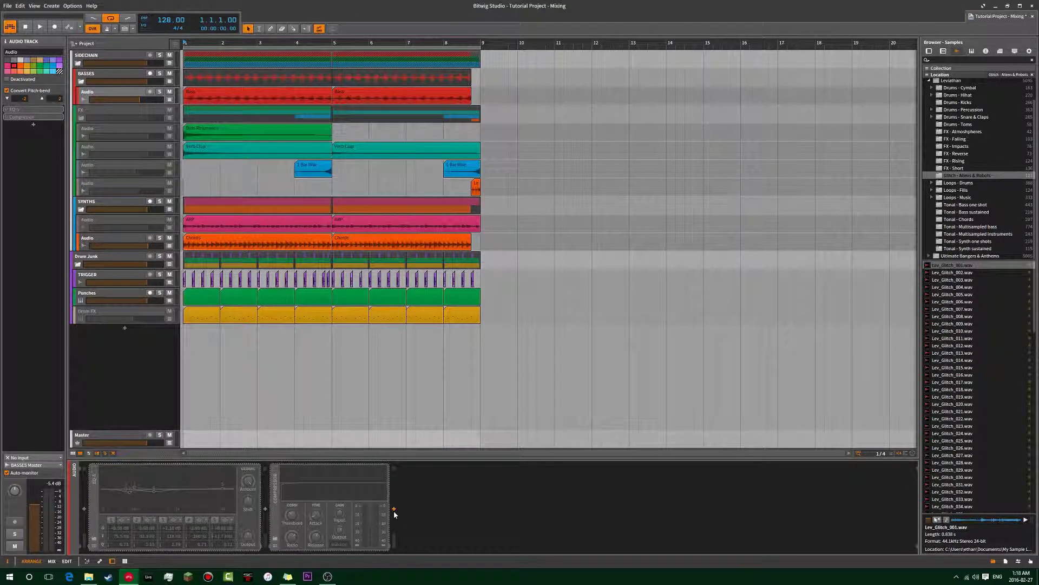
{"action": "left_click", "coordinate": [394, 511]}
{"action": "type", "text": "eq"}
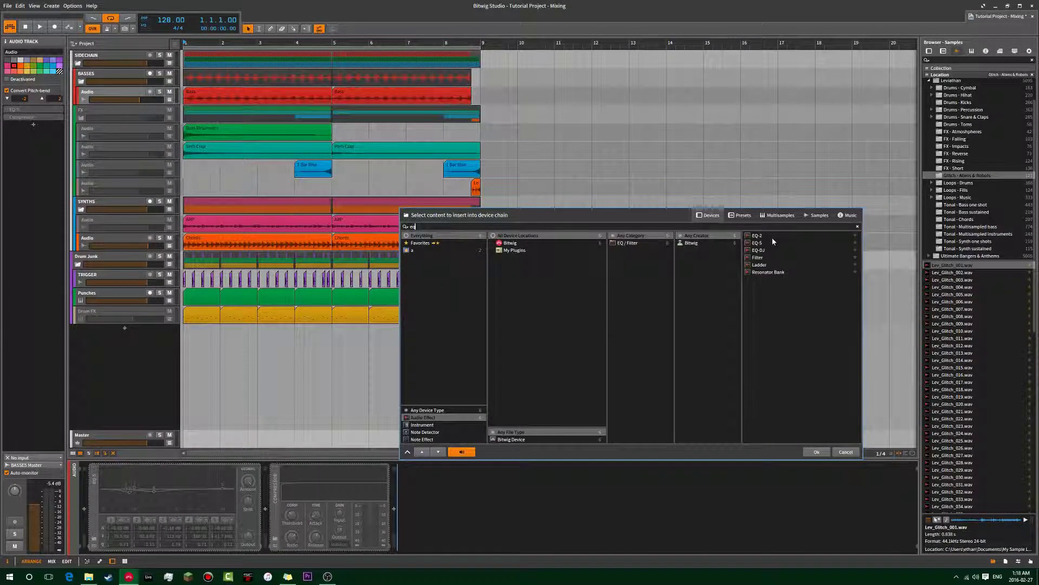
{"action": "double_click", "coordinate": [765, 240]}
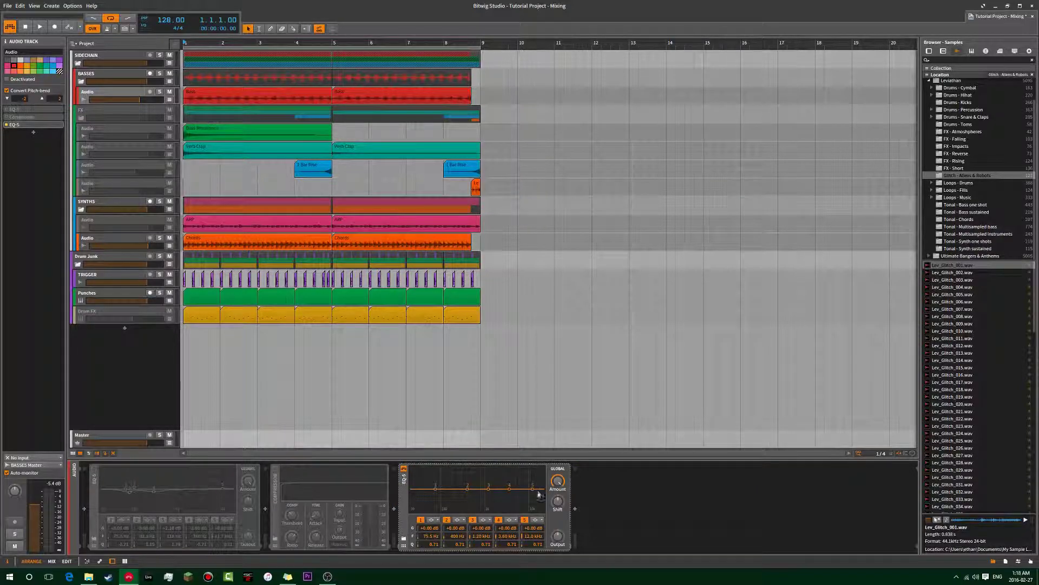
- Set EQ-5 band 2 to about -4.6 dB at 115 Hz with Q 1.41, and raise it to about +14.5 dB at 106 Hz
{"action": "left_click_drag", "start_coordinate": [467, 489], "coordinate": [448, 497]}
{"action": "scroll", "coordinate": [448, 496], "scroll_direction": "up", "scroll_amount": 2}
{"action": "left_click_drag", "start_coordinate": [449, 497], "coordinate": [446, 497]}
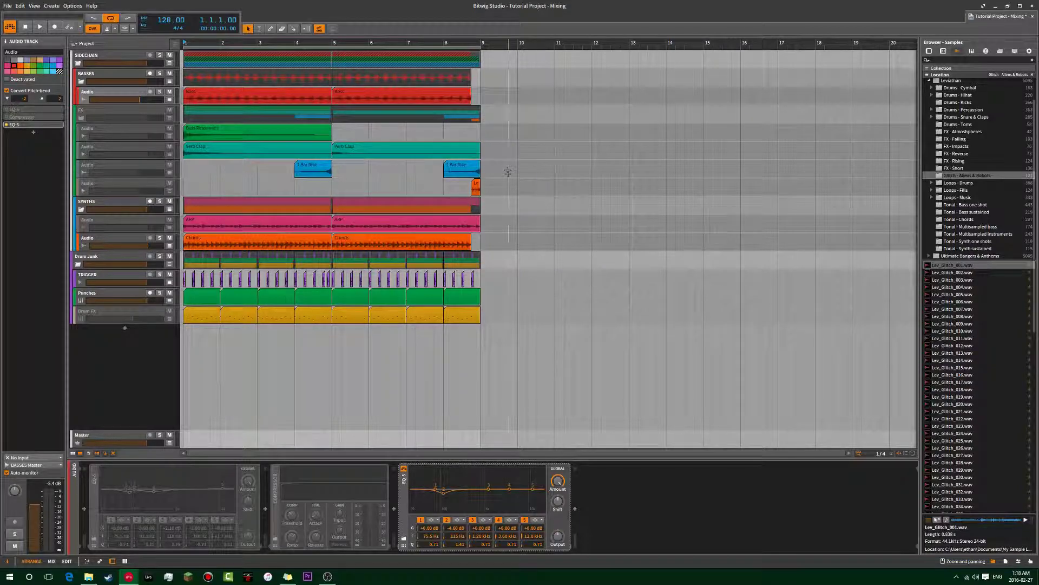
{"action": "left_click_drag", "start_coordinate": [443, 491], "coordinate": [442, 475]}
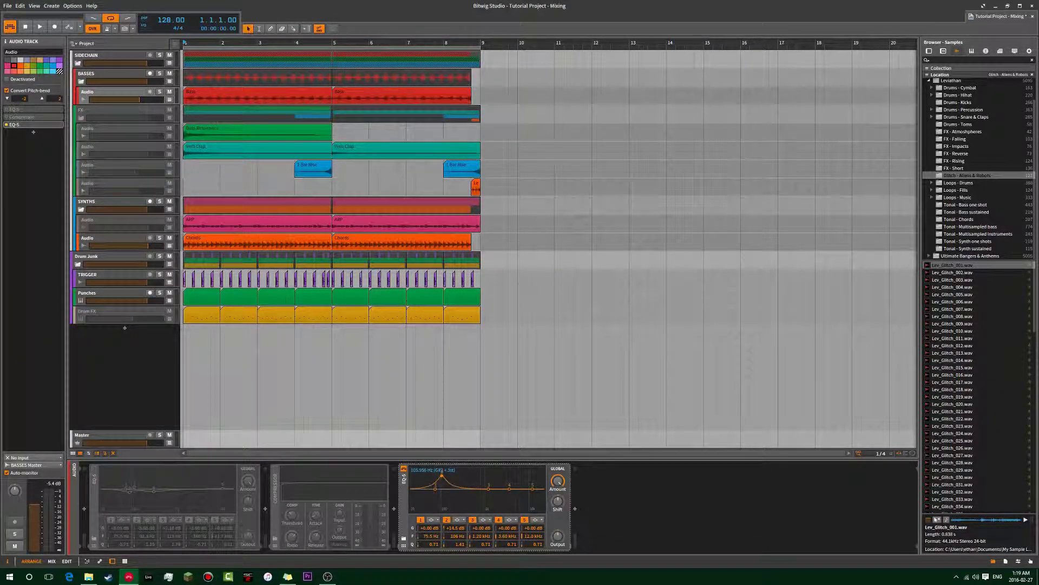
- Deactivate the Mid-Side Split and Peak Limiter devices on the Master track
{"action": "left_click", "coordinate": [130, 433]}
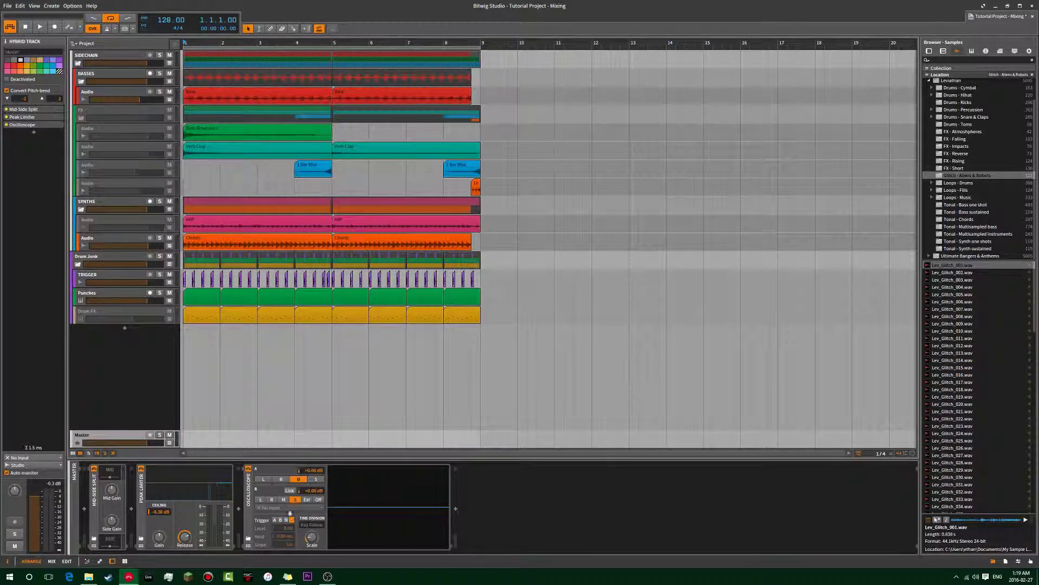
{"action": "left_click_drag", "start_coordinate": [84, 548], "coordinate": [165, 455]}
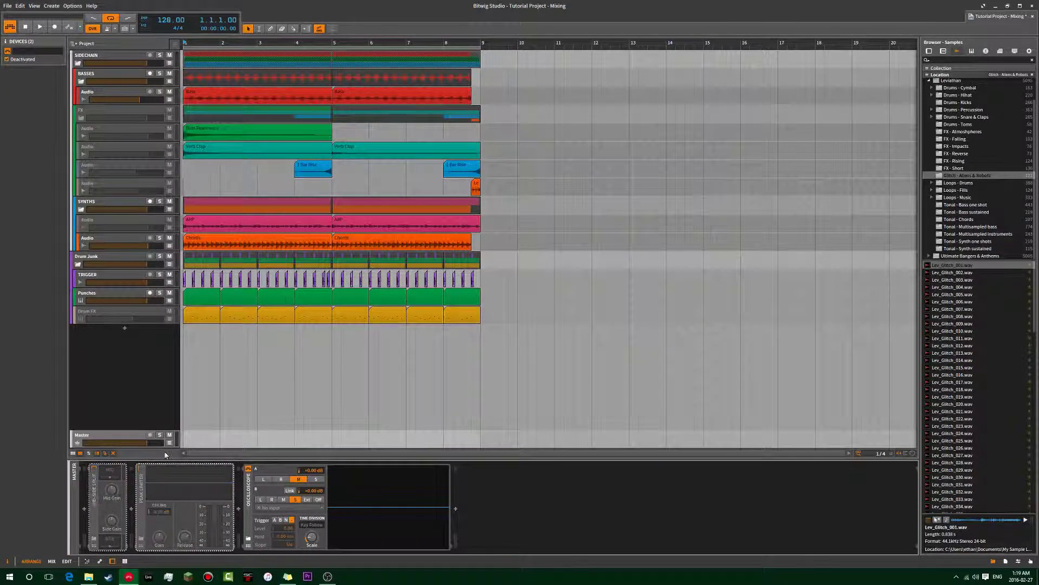
{"action": "left_click", "coordinate": [109, 360]}
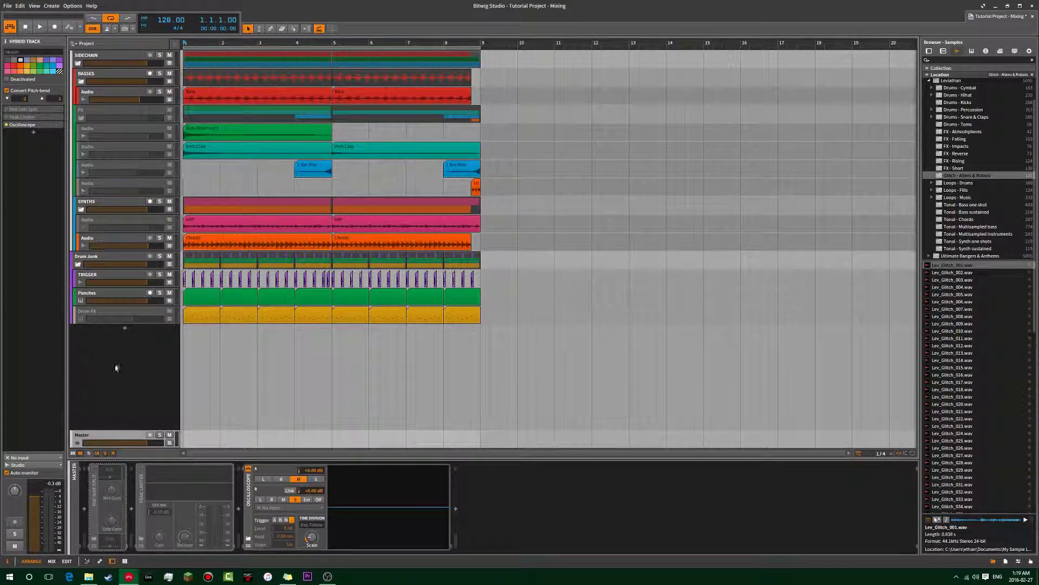
- On the bass track's new EQ-5, boost band 2 to about +24 dB at 133 Hz, and cut it to about -8.3 dB at 115 Hz
{"action": "mouse_move", "coordinate": [137, 196]}
{"action": "left_click", "coordinate": [118, 98]}
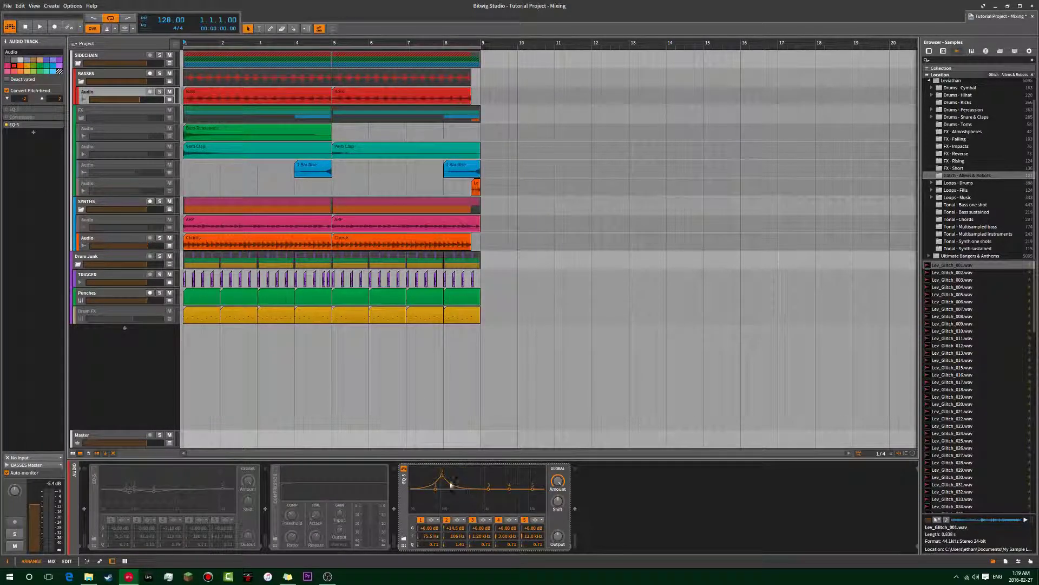
{"action": "mouse_move", "coordinate": [441, 477]}
{"action": "left_mouse_down"}
{"action": "mouse_move", "coordinate": [536, 476]}
{"action": "mouse_move", "coordinate": [428, 476]}
{"action": "mouse_move", "coordinate": [435, 497]}
{"action": "mouse_move", "coordinate": [445, 498]}
{"action": "mouse_move", "coordinate": [443, 467]}
{"action": "mouse_move", "coordinate": [506, 466]}
{"action": "mouse_move", "coordinate": [442, 470]}
{"action": "left_mouse_up"}
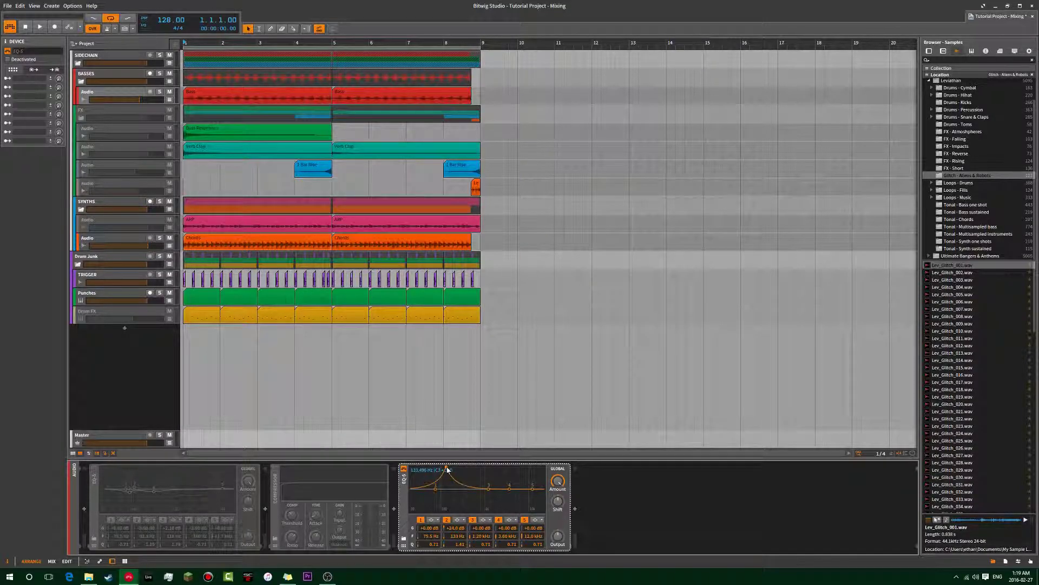
{"action": "left_click_drag", "start_coordinate": [447, 469], "coordinate": [442, 491]}
{"action": "left_click_drag", "start_coordinate": [445, 492], "coordinate": [444, 491]}
{"action": "left_click_drag", "start_coordinate": [443, 494], "coordinate": [441, 494]}
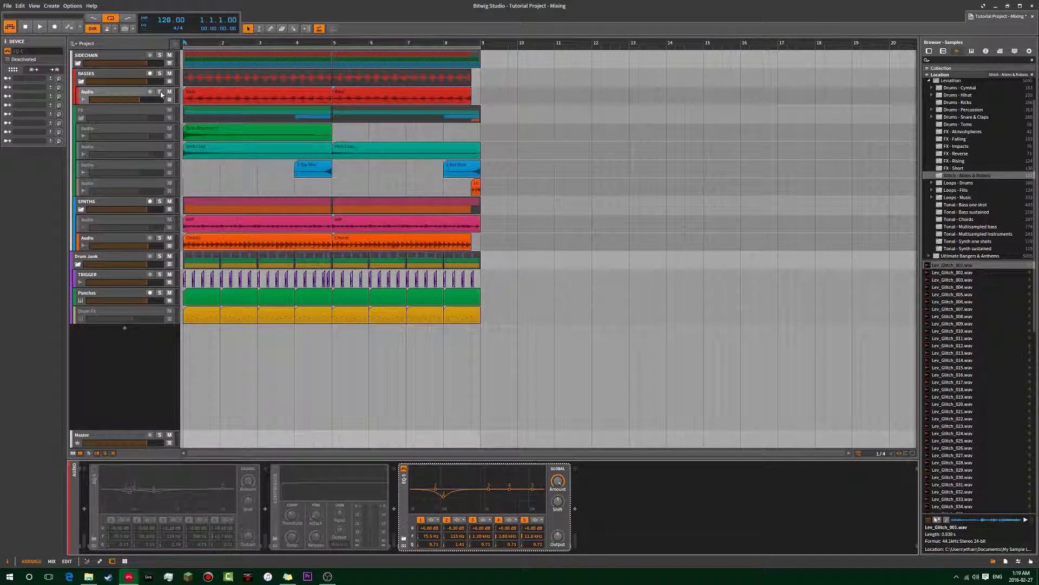
- Solo the bass track and audition band 2 cuts with EQ-5 enabled and bypassed, settling at about -10 dB at 111 Hz
{"action": "mouse_move", "coordinate": [443, 501]}
{"action": "mouse_move", "coordinate": [445, 493]}
{"action": "left_mouse_down"}
{"action": "mouse_move", "coordinate": [529, 496]}
{"action": "mouse_move", "coordinate": [436, 490]}
{"action": "left_mouse_up"}
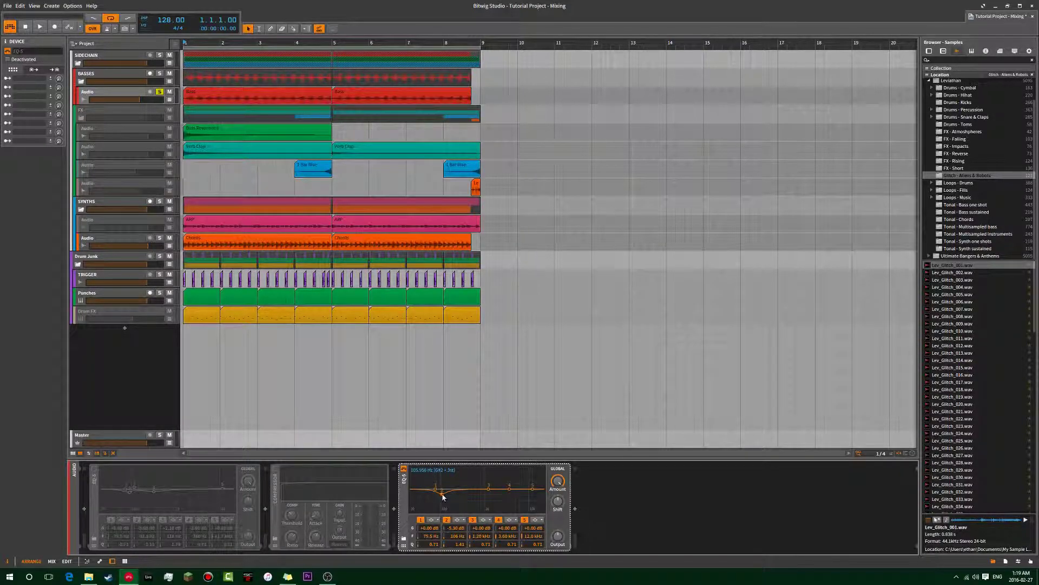
{"action": "key", "text": "space"}
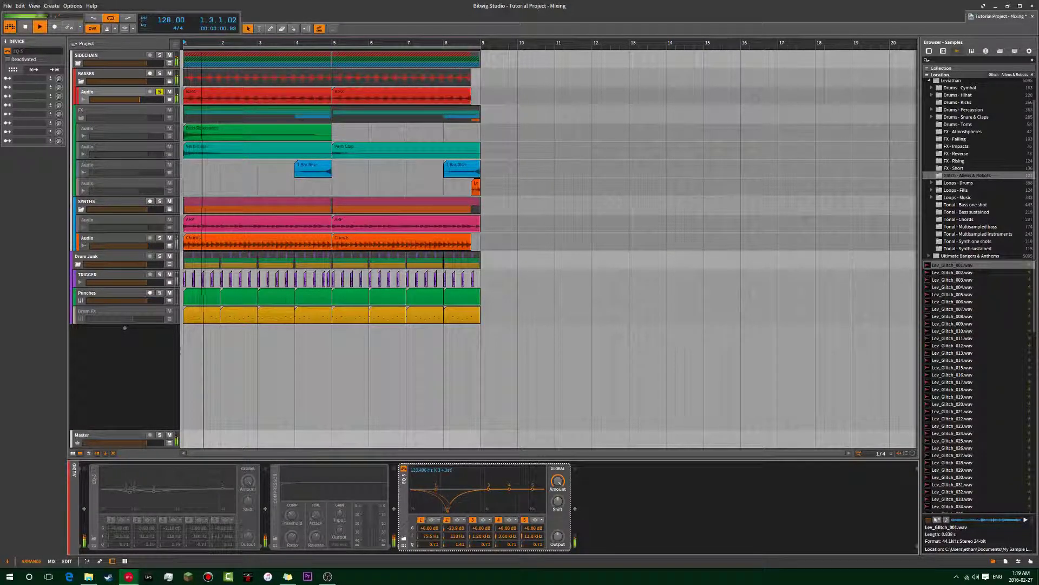
{"action": "mouse_move", "coordinate": [443, 495]}
{"action": "left_mouse_down"}
{"action": "mouse_move", "coordinate": [510, 509]}
{"action": "mouse_move", "coordinate": [419, 479]}
{"action": "mouse_move", "coordinate": [504, 478]}
{"action": "mouse_move", "coordinate": [485, 478]}
{"action": "mouse_move", "coordinate": [462, 503]}
{"action": "left_mouse_up"}
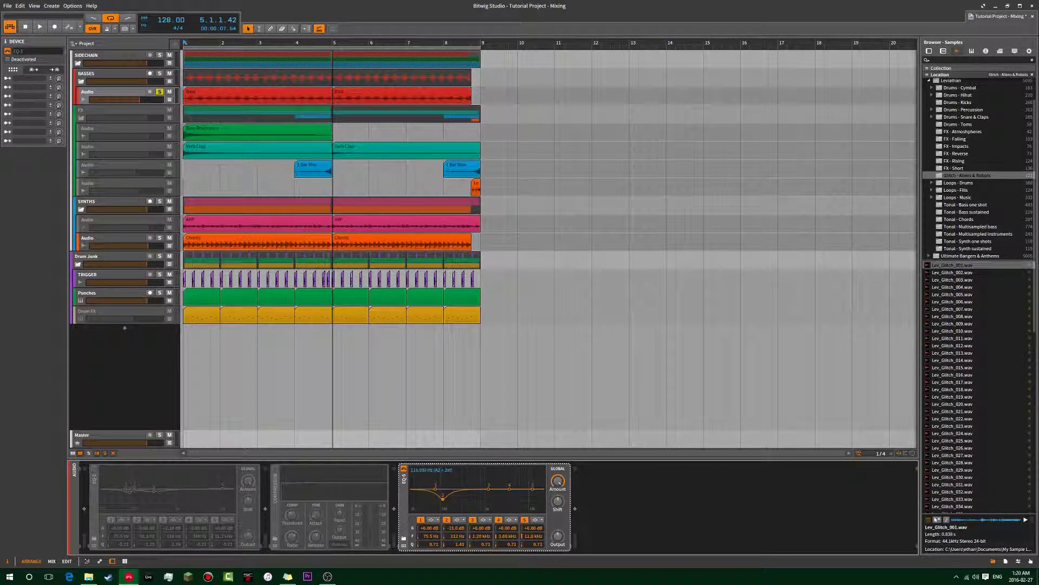
{"action": "left_click_drag", "start_coordinate": [446, 493], "coordinate": [445, 498]}
{"action": "key", "text": "space"}
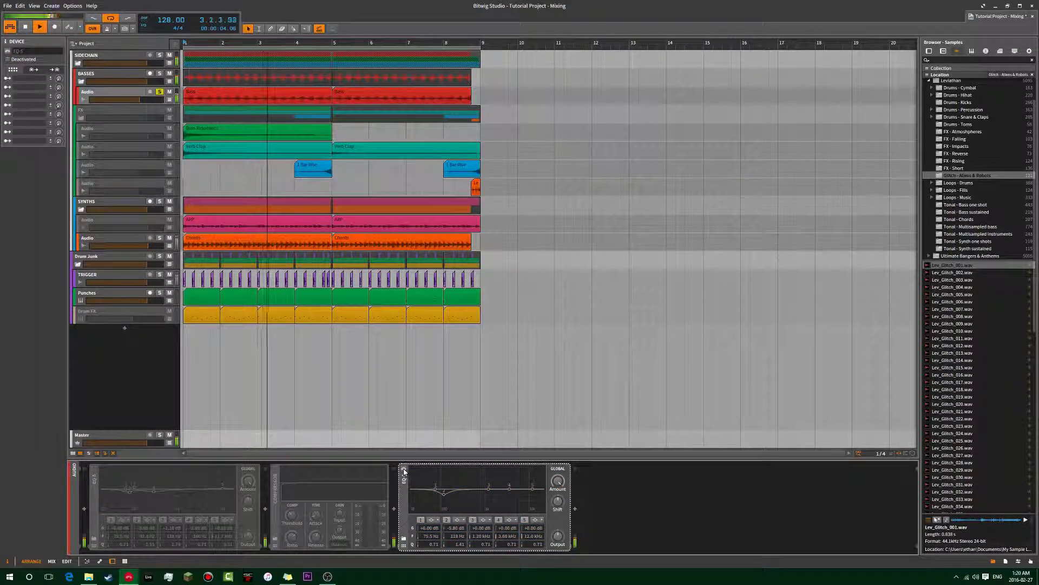
{"action": "mouse_move", "coordinate": [444, 493]}
{"action": "left_mouse_down"}
{"action": "mouse_move", "coordinate": [445, 507]}
{"action": "mouse_move", "coordinate": [442, 496]}
{"action": "left_mouse_up"}
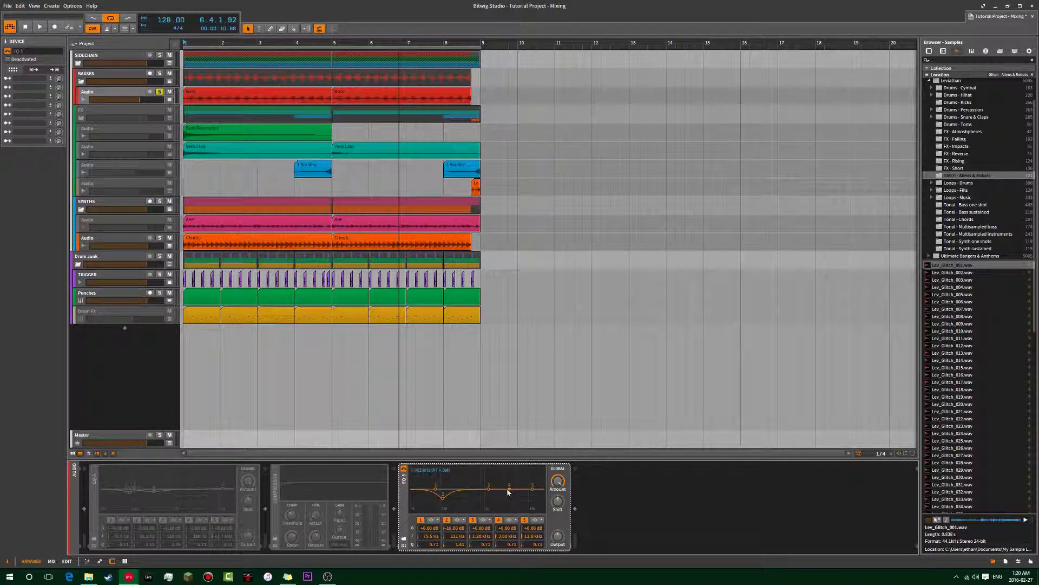
- Set EQ-5 band 4 to about -2.2 dB at 374 Hz and band 5 to about +3.5 dB at 6.37 kHz
{"action": "left_click_drag", "start_coordinate": [467, 496], "coordinate": [467, 491]}
{"action": "key", "text": "space"}
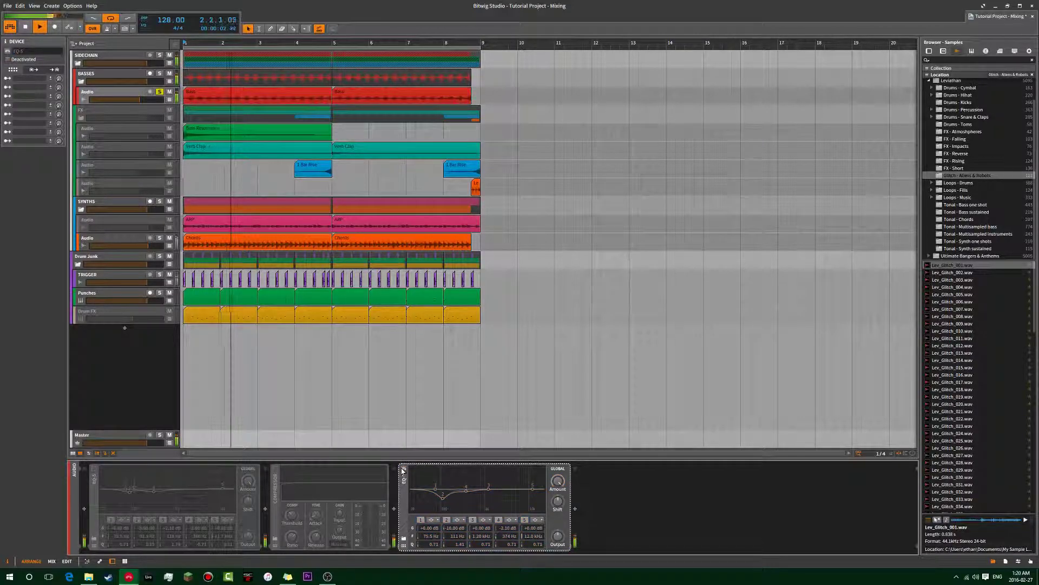
{"action": "key", "text": "space"}
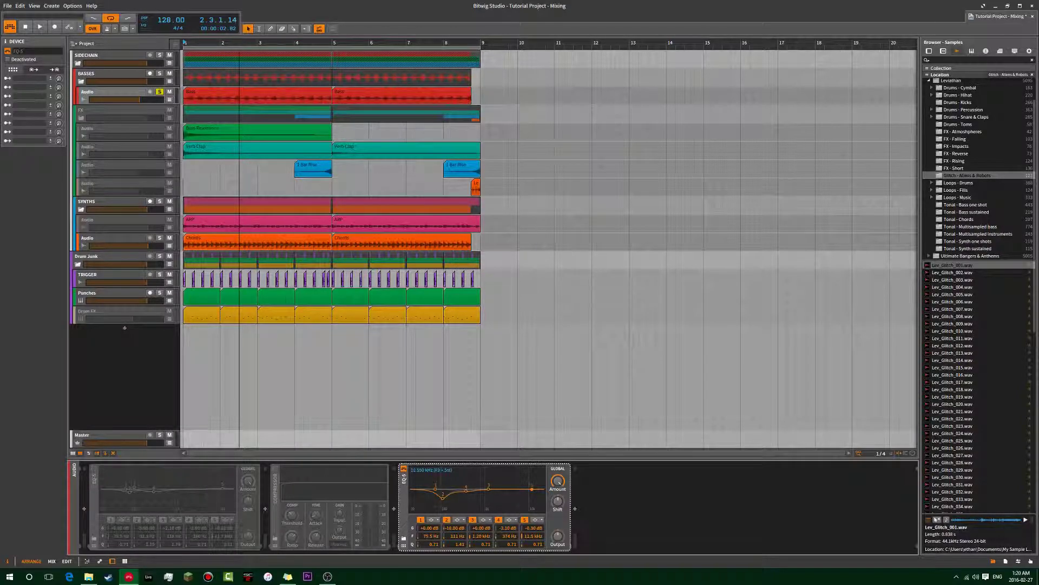
{"action": "mouse_move", "coordinate": [516, 489]}
{"action": "left_mouse_down"}
{"action": "mouse_move", "coordinate": [519, 474]}
{"action": "mouse_move", "coordinate": [524, 492]}
{"action": "mouse_move", "coordinate": [512, 486]}
{"action": "mouse_move", "coordinate": [525, 490]}
{"action": "left_mouse_up"}
{"action": "mouse_move", "coordinate": [525, 490]}
{"action": "left_mouse_down"}
{"action": "mouse_move", "coordinate": [536, 477]}
{"action": "mouse_move", "coordinate": [520, 486]}
{"action": "left_mouse_up"}
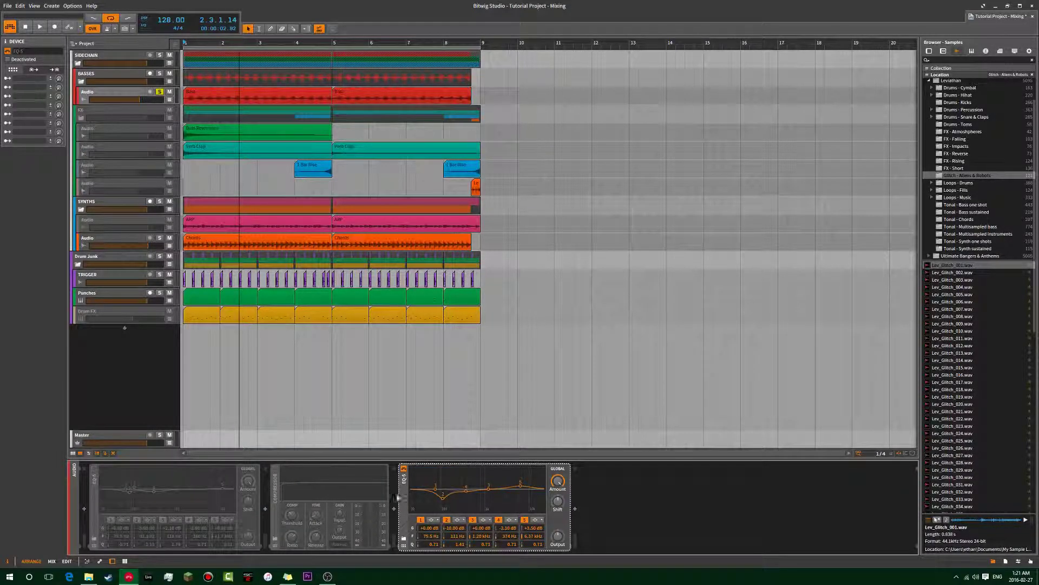
- Delete the demonstration EQ-5 and activate the original EQ-5 at the start of the bass track's device chain
{"action": "key", "text": "Delete"}
{"action": "left_click", "coordinate": [93, 488]}
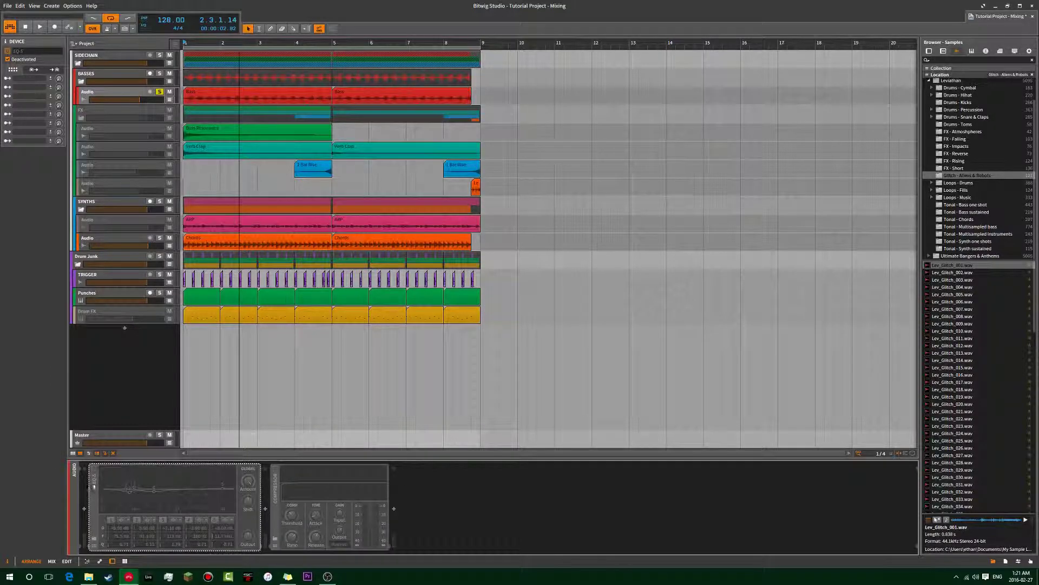
{"action": "left_click", "coordinate": [93, 469]}
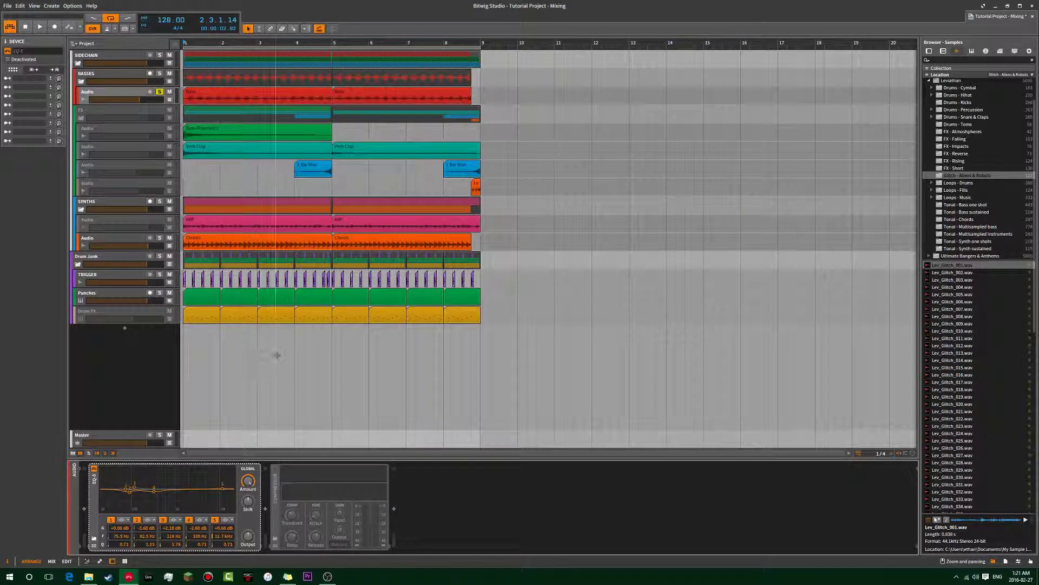
- Play the soloed bass from the start and compare the sound with EQ-5 bypassed and enabled
{"action": "left_click", "coordinate": [183, 167]}
{"action": "key", "text": "space"}
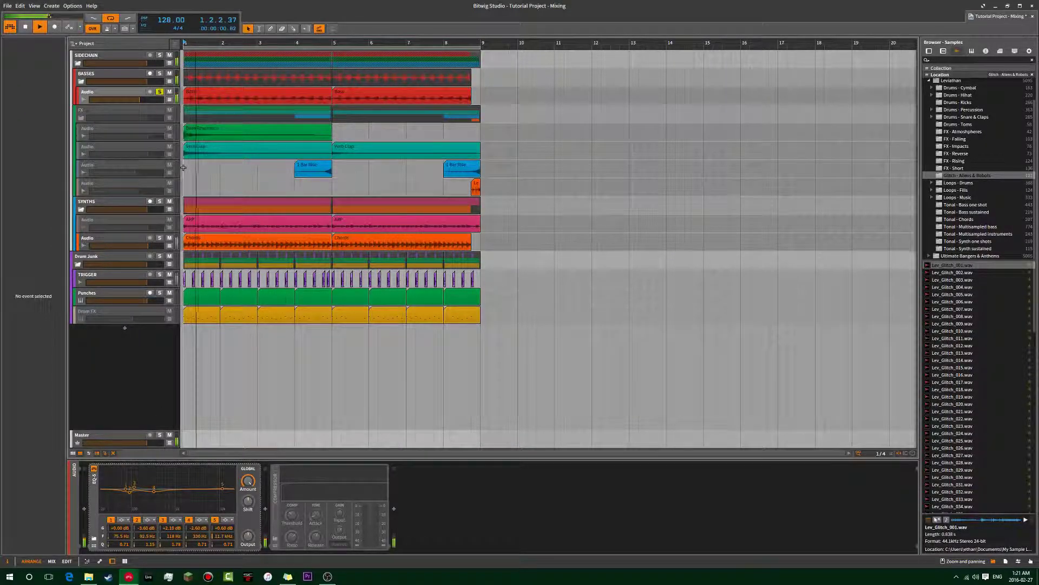
{"action": "left_click", "coordinate": [94, 469]}
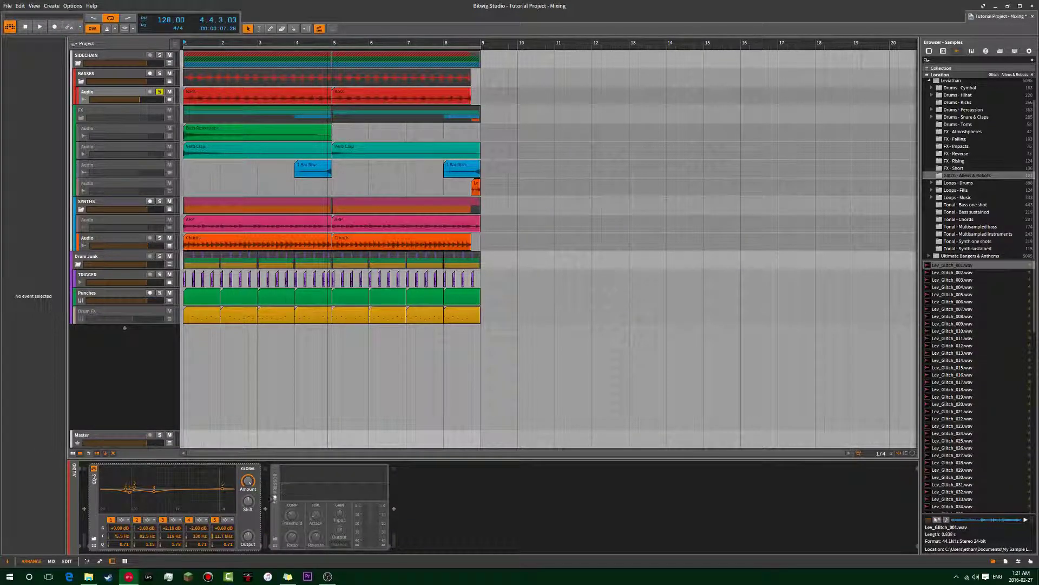
- Activate the bass track's Compressor and compare playback with it enabled and bypassed
{"action": "left_click", "coordinate": [275, 470]}
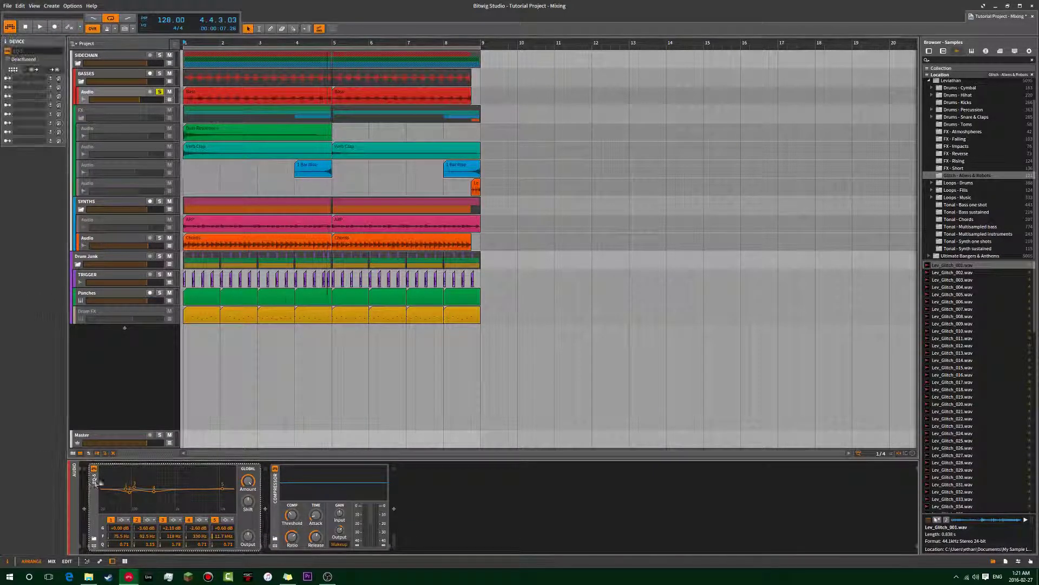
{"action": "left_click", "coordinate": [275, 470]}
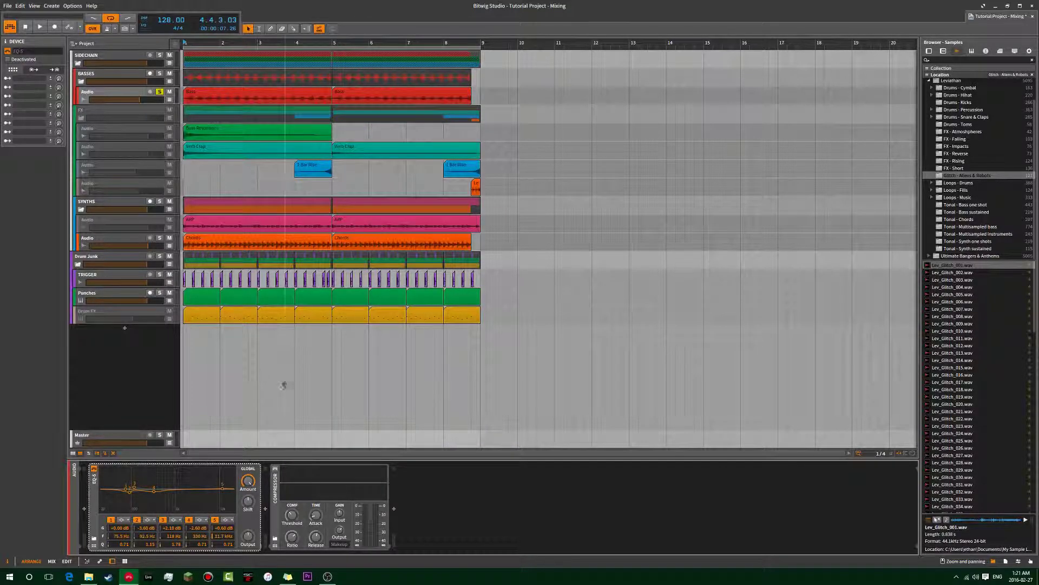
{"action": "left_click", "coordinate": [276, 469]}
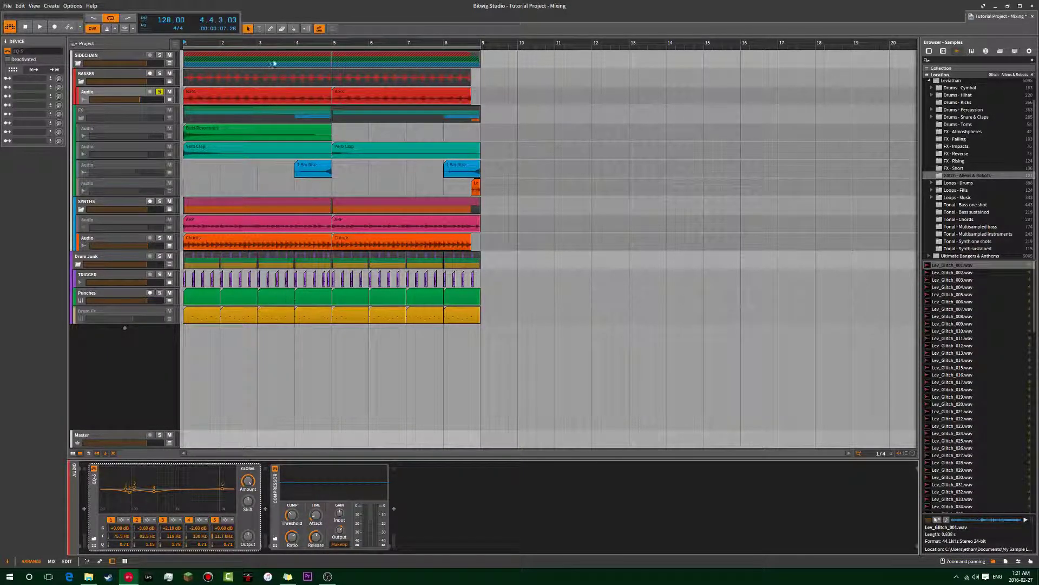
{"action": "key", "text": "space"}
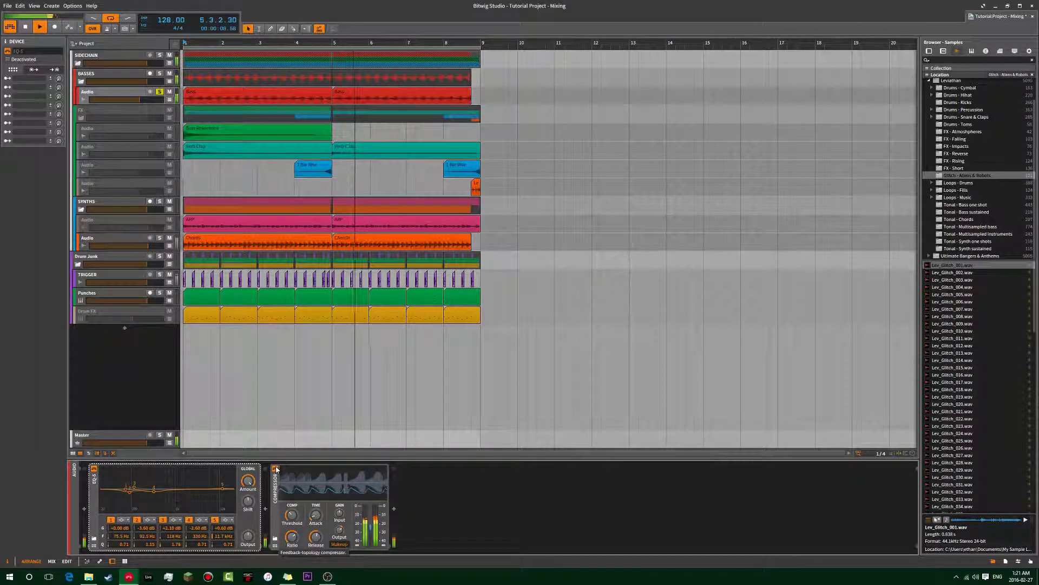
{"action": "key", "text": "space"}
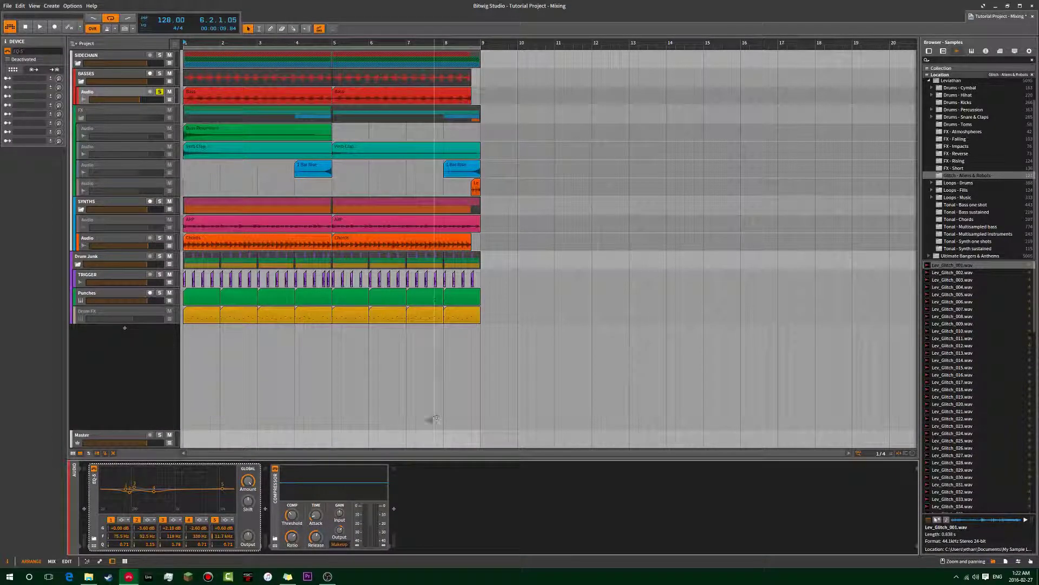
- Play the compressed bass briefly, and insert an Oscilloscope after the Compressor on the bass track
{"action": "left_click", "coordinate": [407, 354]}
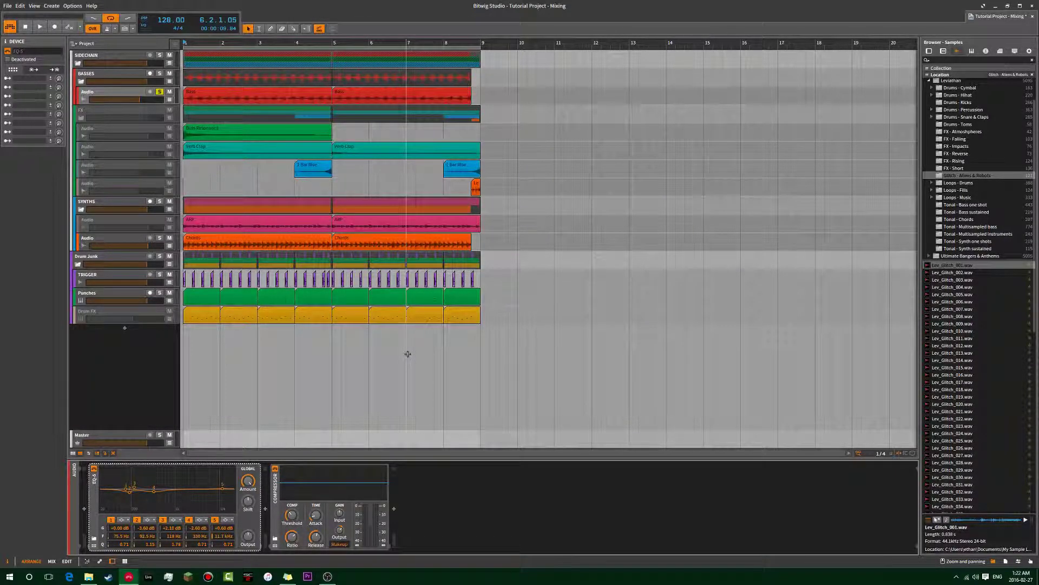
{"action": "left_click", "coordinate": [275, 472]}
{"action": "key", "text": "space"}
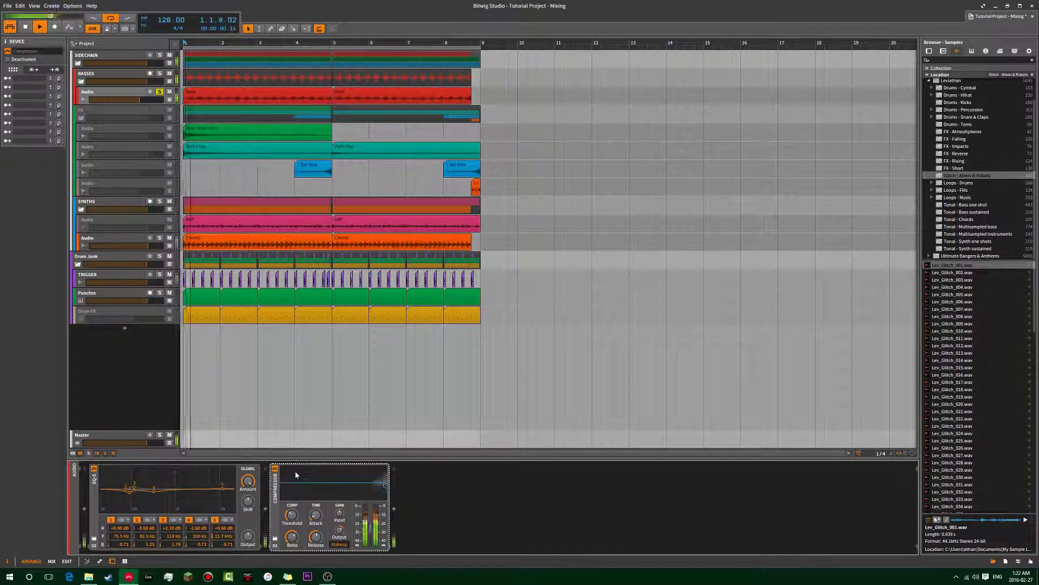
{"action": "left_click", "coordinate": [394, 510]}
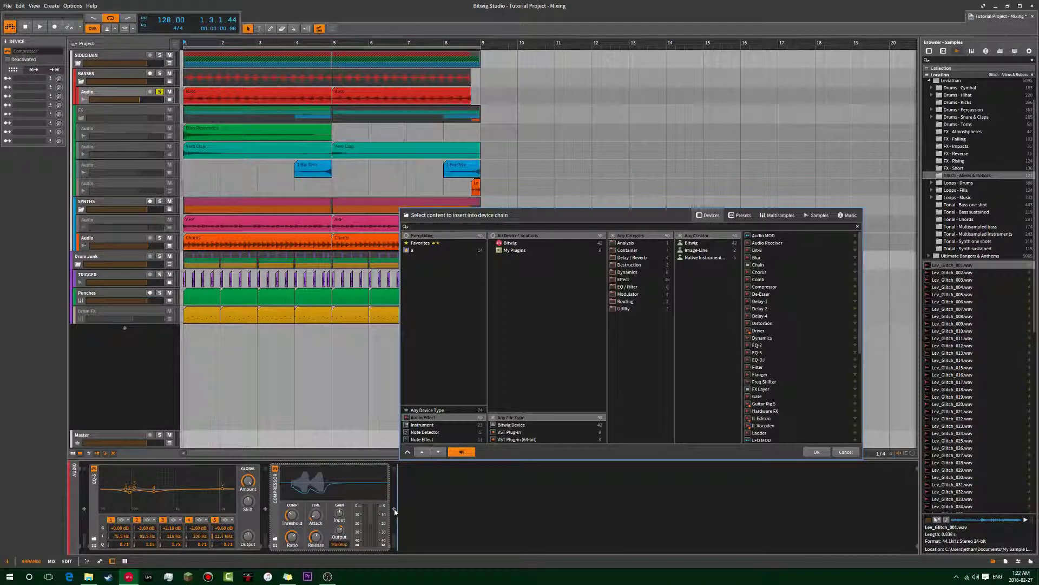
{"action": "type", "text": "osc"}
{"action": "double_click", "coordinate": [812, 237]}
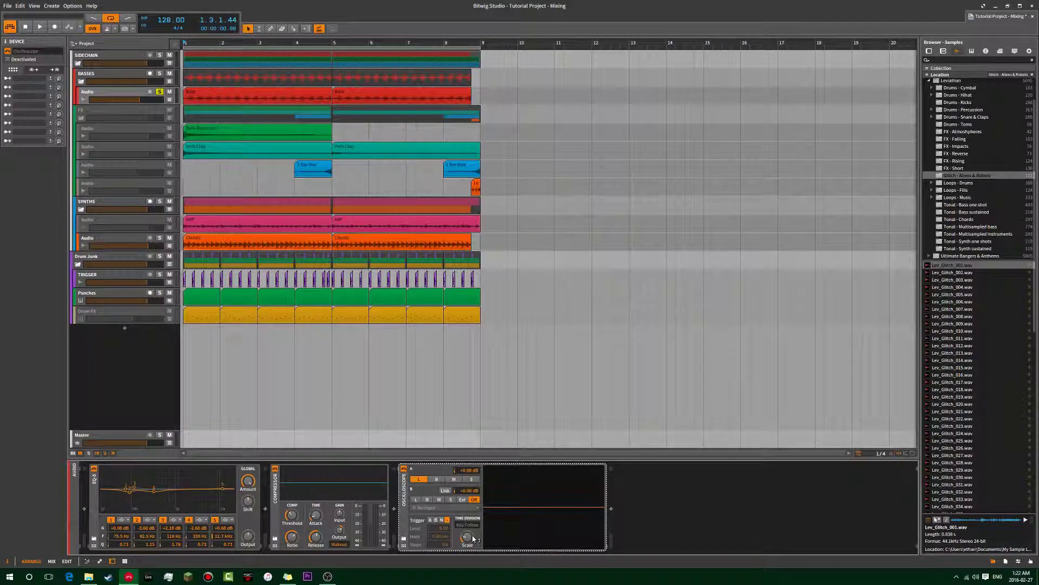
- Compare the bass waveform in the Oscilloscope with the Compressor bypassed and enabled, and delete the Oscilloscope
{"action": "key", "text": "space"}
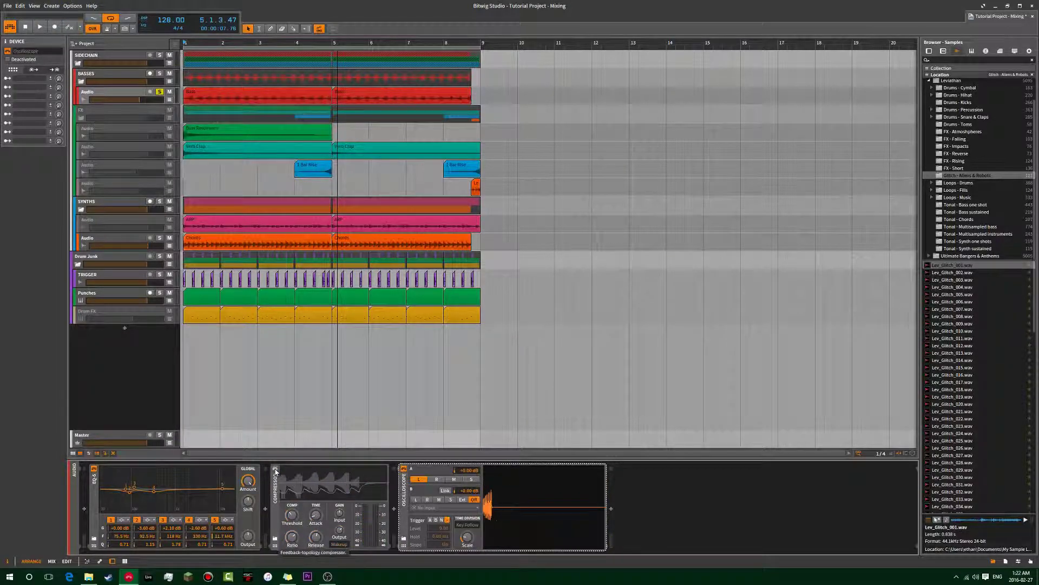
{"action": "key", "text": "space"}
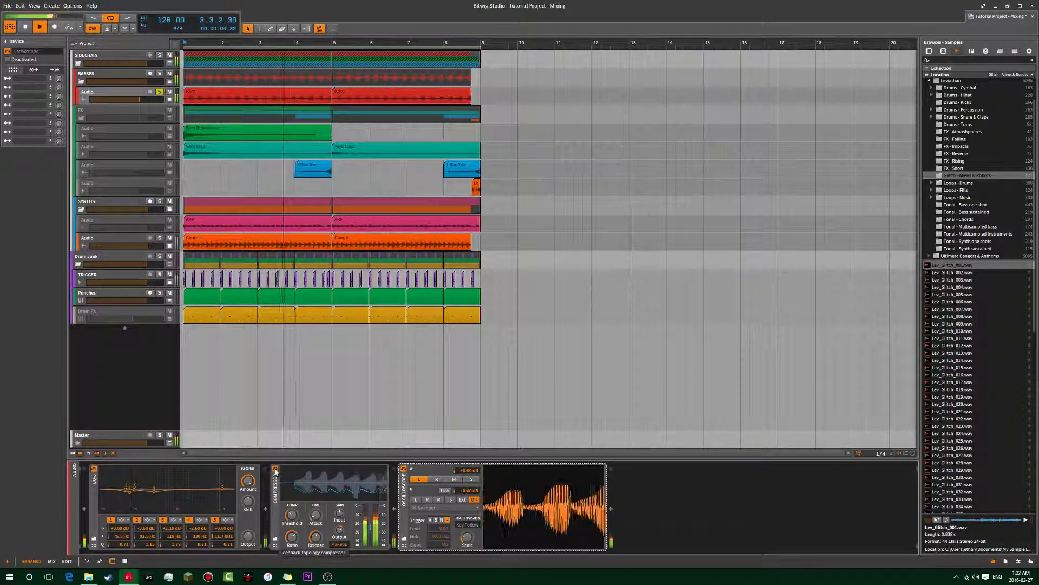
{"action": "key", "text": "space"}
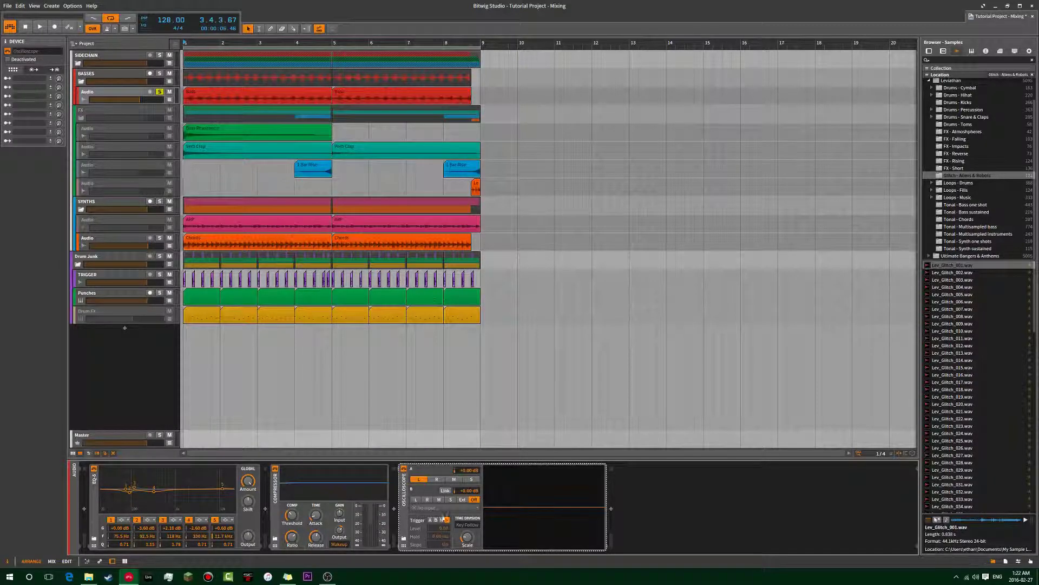
{"action": "key", "text": "Delete"}
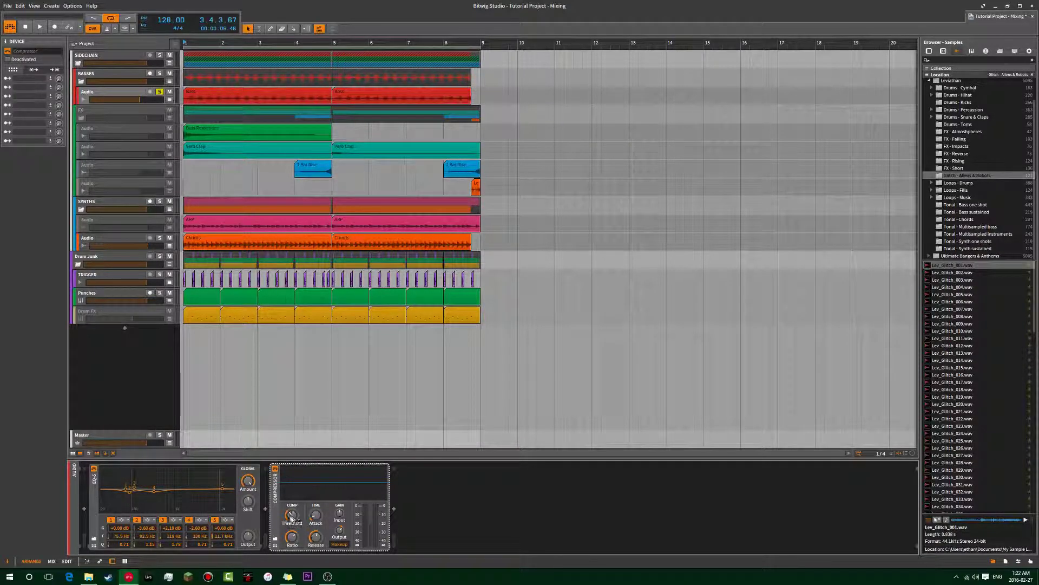
- Audition the soloed bass from the start with both EQ-5 and Compressor active
{"action": "key", "text": "space"}
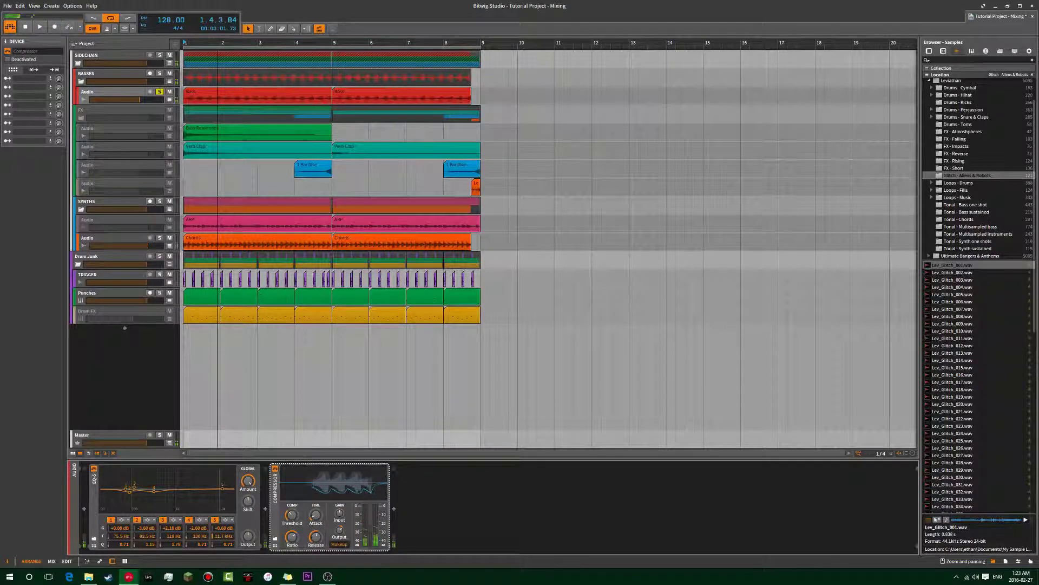
{"action": "key", "text": "space"}
{"action": "left_click", "coordinate": [185, 163]}
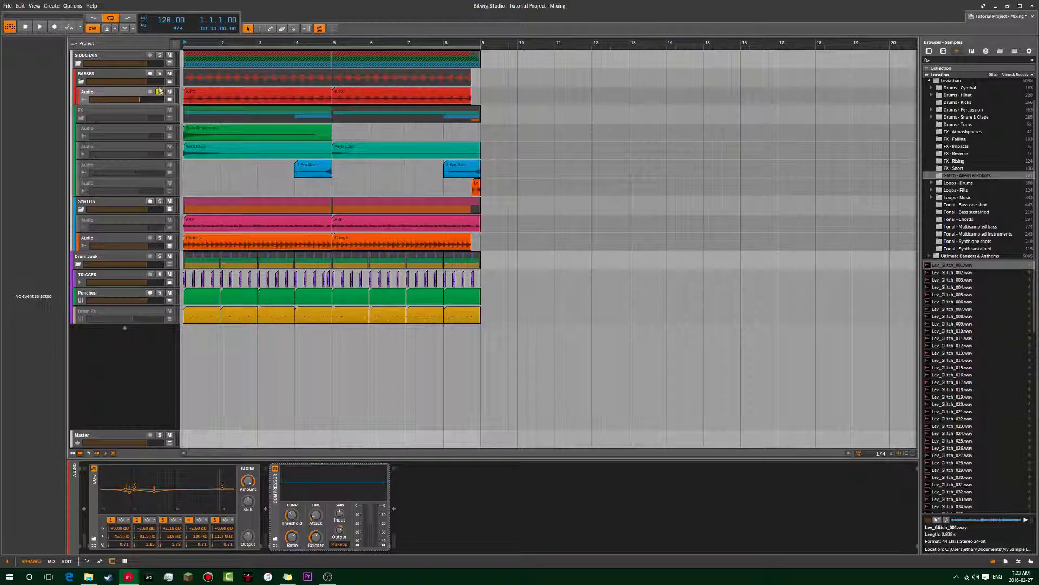
{"action": "key", "text": "space"}
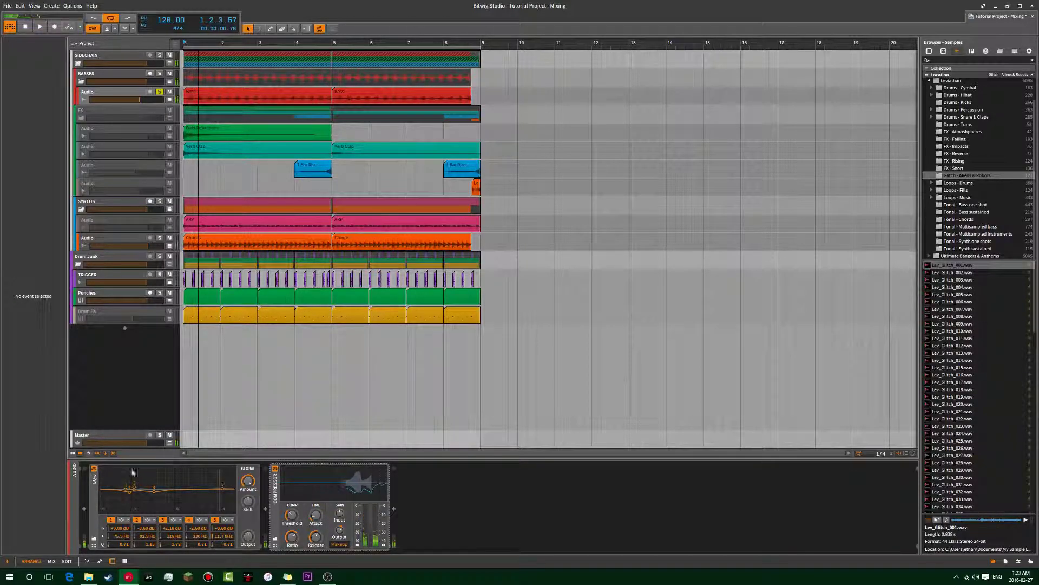
{"action": "left_click", "coordinate": [93, 493]}
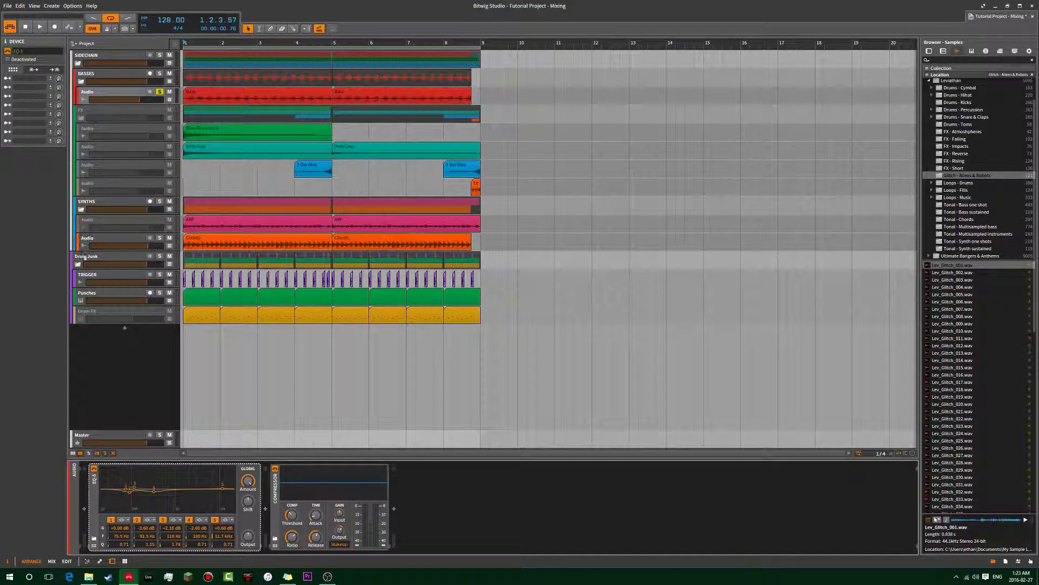
- Audition the Chords track and the bass track in solo from the start, and clear the solo
{"action": "left_click", "coordinate": [102, 238]}
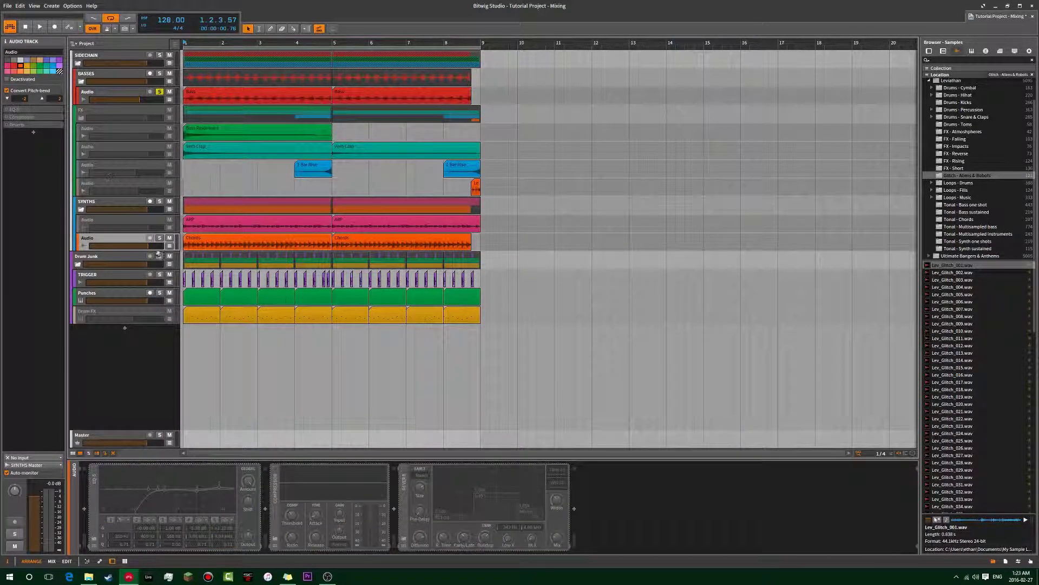
{"action": "key", "text": "Escape"}
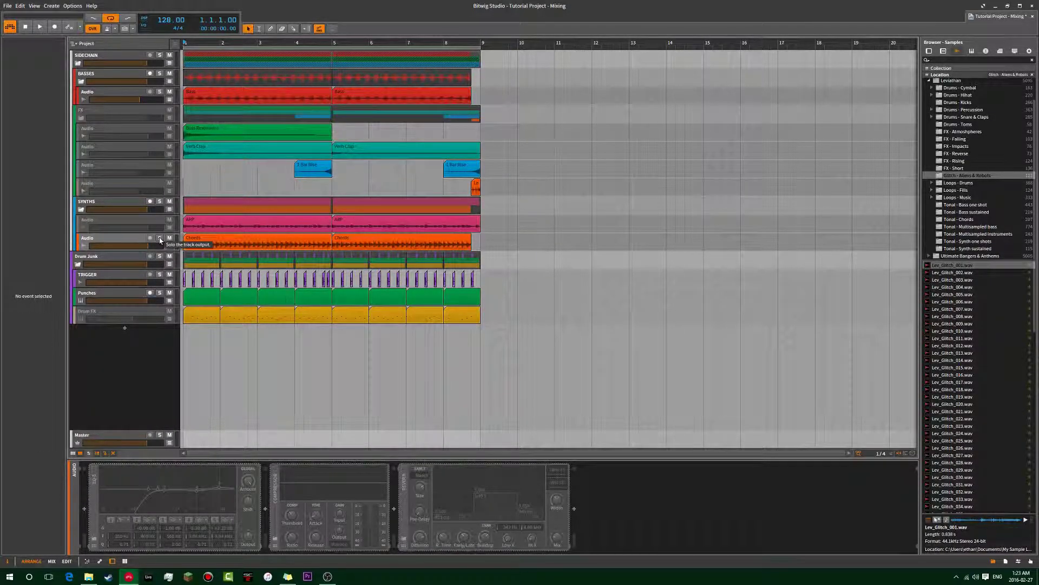
{"action": "left_click", "coordinate": [136, 244]}
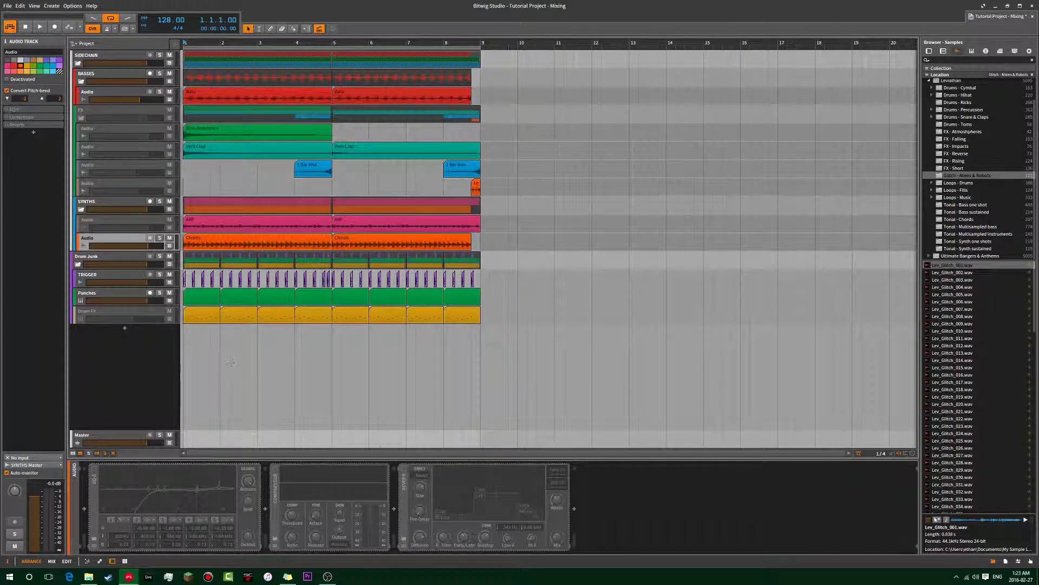
{"action": "left_click", "coordinate": [159, 238]}
{"action": "key", "text": "space"}
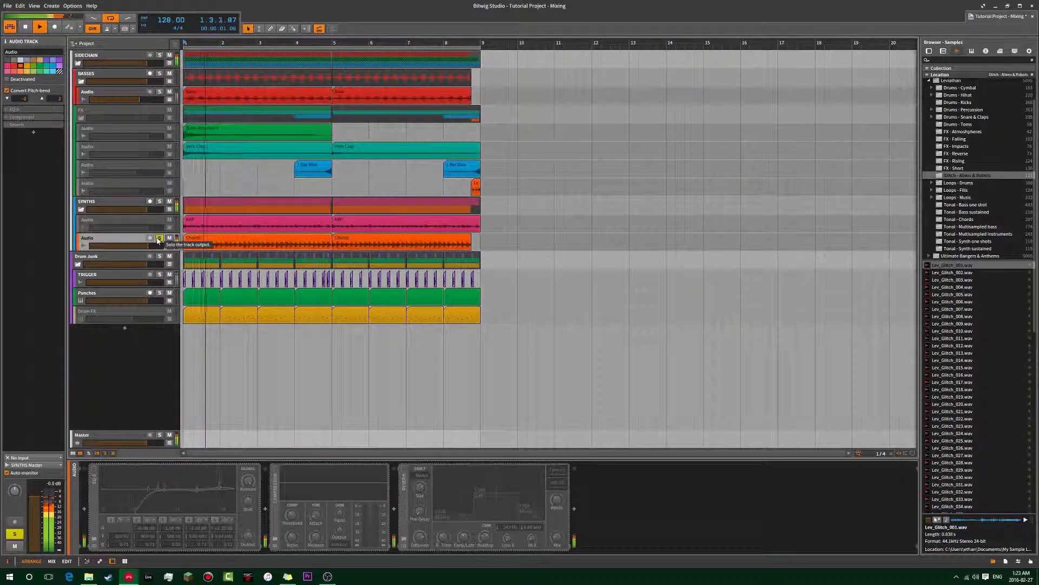
{"action": "left_click", "coordinate": [159, 238]}
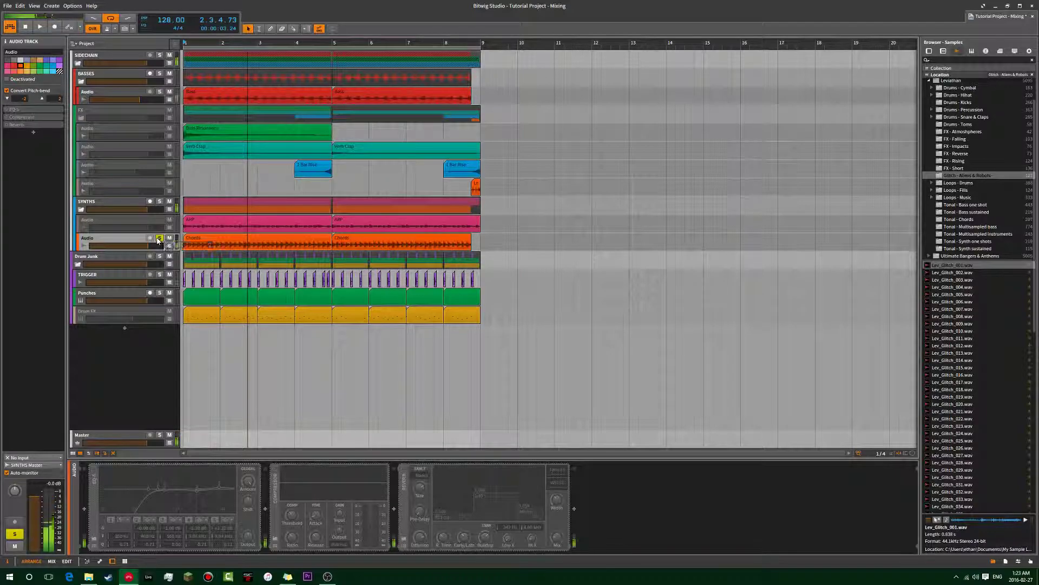
{"action": "left_click", "coordinate": [159, 91]}
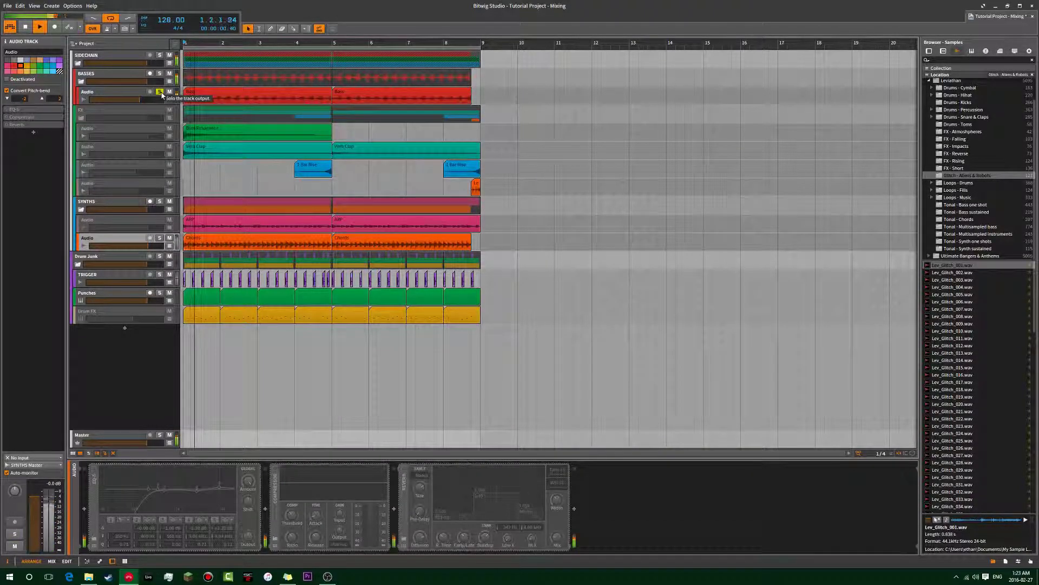
{"action": "left_click", "coordinate": [160, 91]}
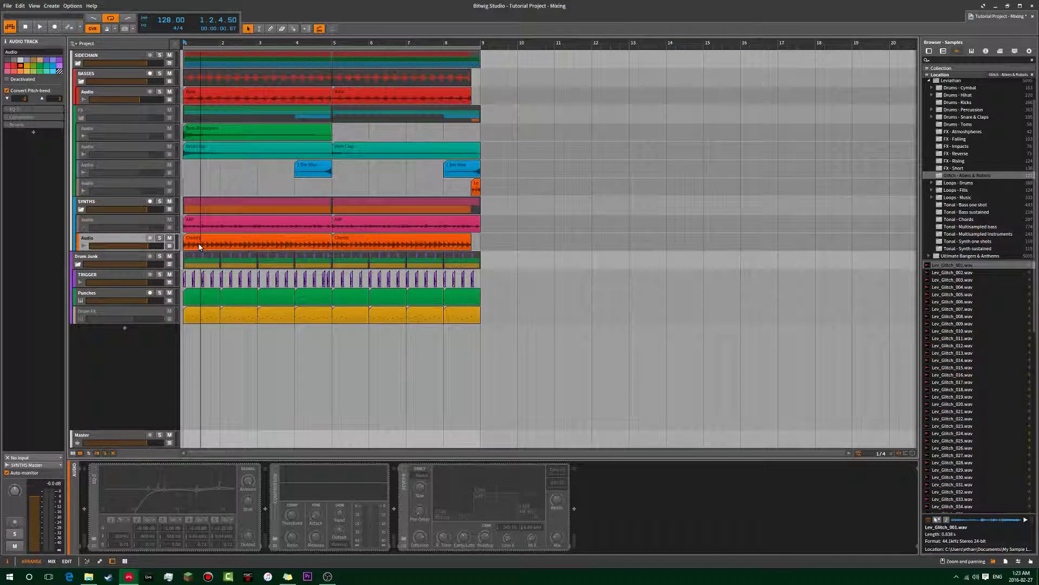
- Activate the EQ-5 on the Chords track and move its band 5 to about 10.3 kHz
{"action": "left_click", "coordinate": [95, 468]}
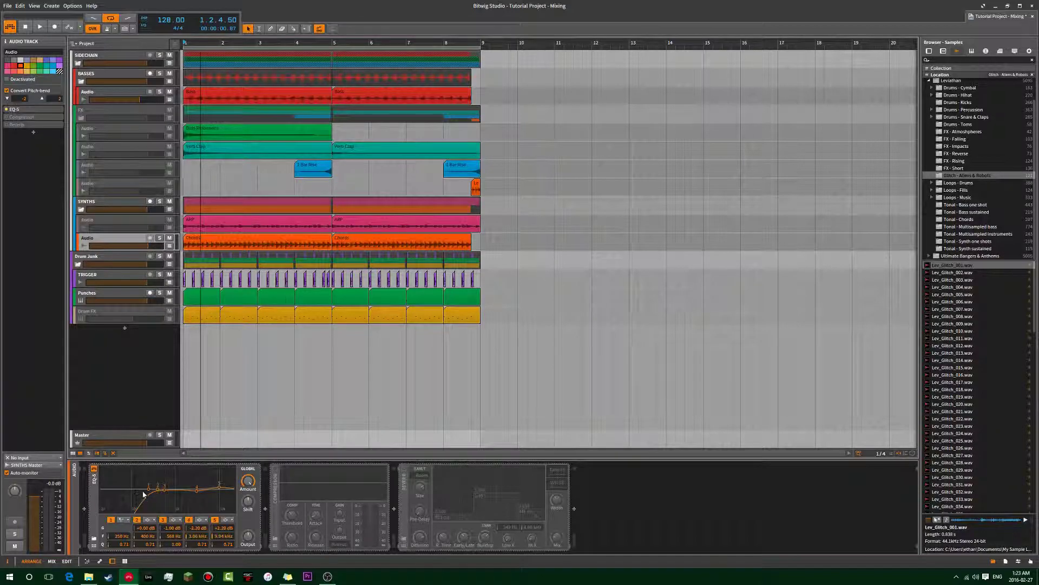
{"action": "left_click", "coordinate": [125, 520]}
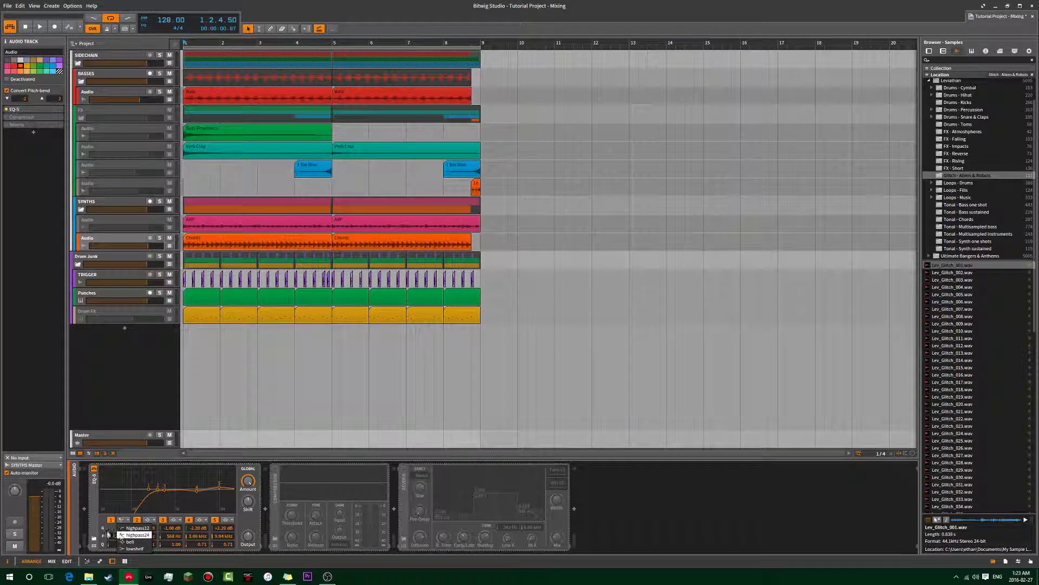
{"action": "left_click", "coordinate": [98, 520]}
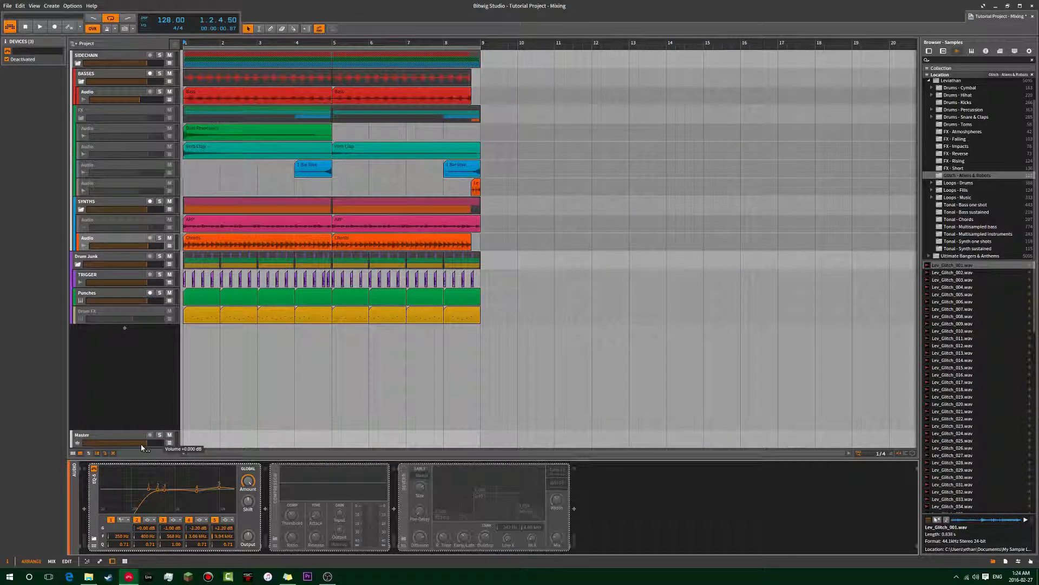
{"action": "mouse_move", "coordinate": [198, 494]}
{"action": "left_click_drag", "start_coordinate": [222, 490], "coordinate": [220, 488]}
- Solo the Chords track and play it while switching EQ-5 bands 5 and 4 off and back on
{"action": "key", "text": "space"}
{"action": "left_click", "coordinate": [159, 237]}
{"action": "key", "text": "space"}
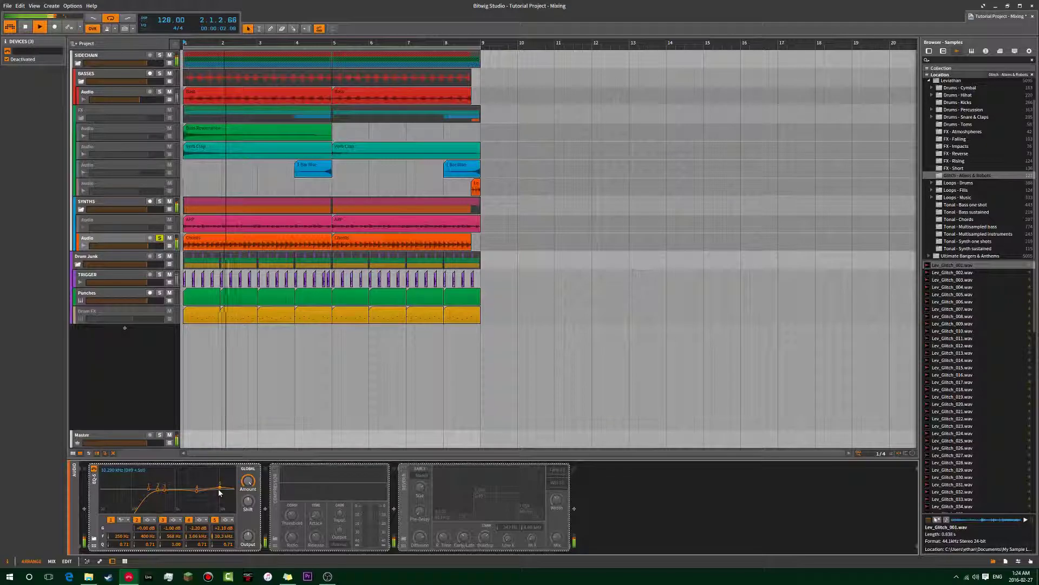
{"action": "left_click", "coordinate": [216, 520]}
{"action": "left_click", "coordinate": [215, 520]}
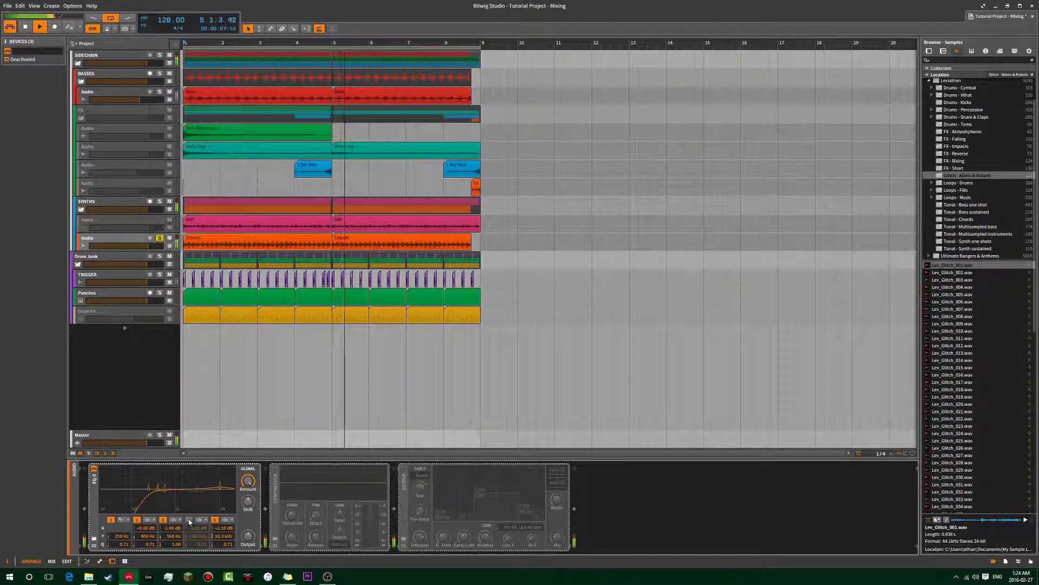
{"action": "left_click", "coordinate": [189, 519]}
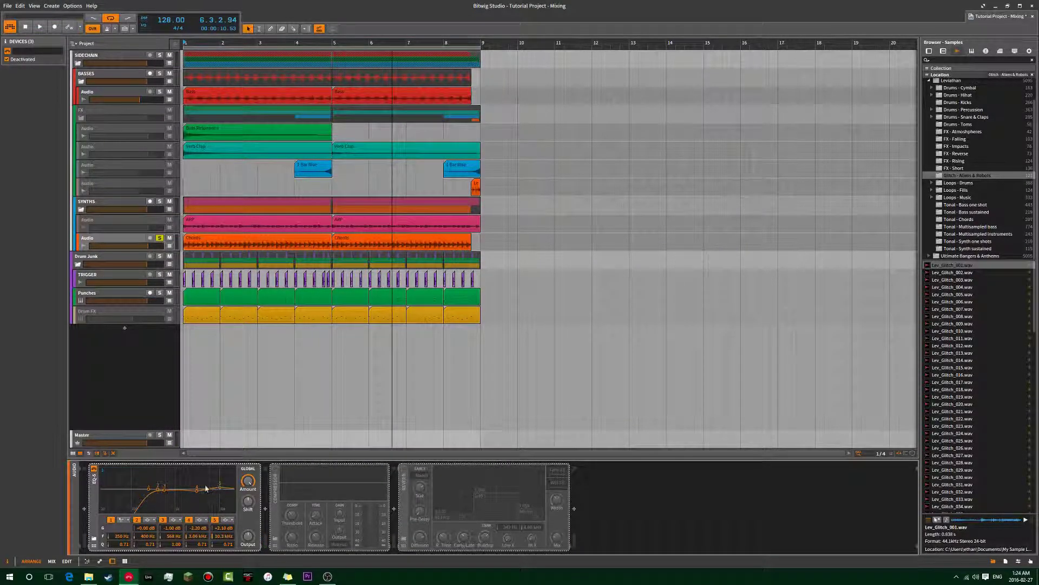
- Activate the Compressor on the Chords track and compare playback with EQ-5 bands 4 and 5 off and on
{"action": "left_click", "coordinate": [274, 472]}
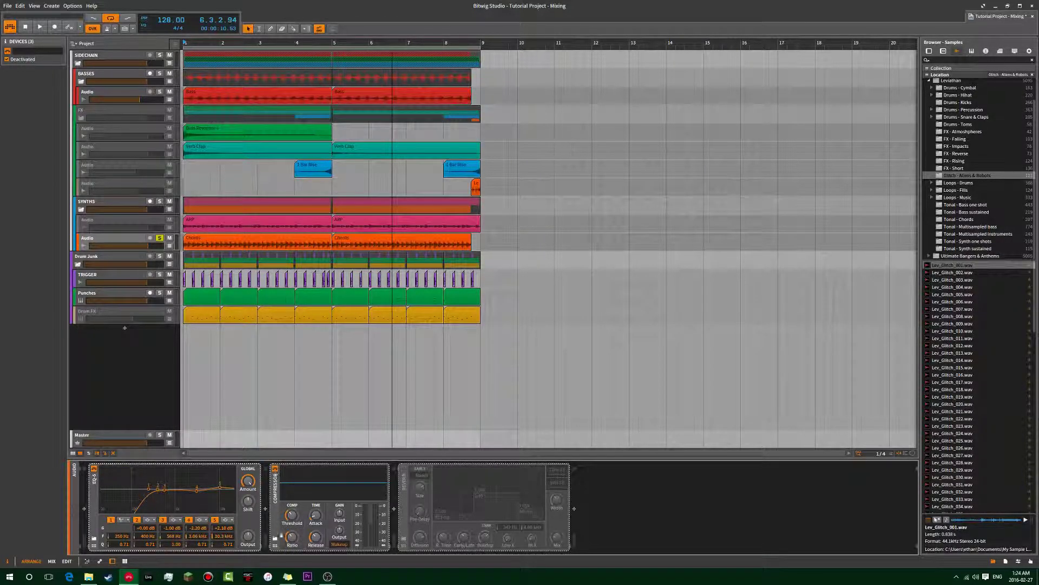
{"action": "key", "text": "space"}
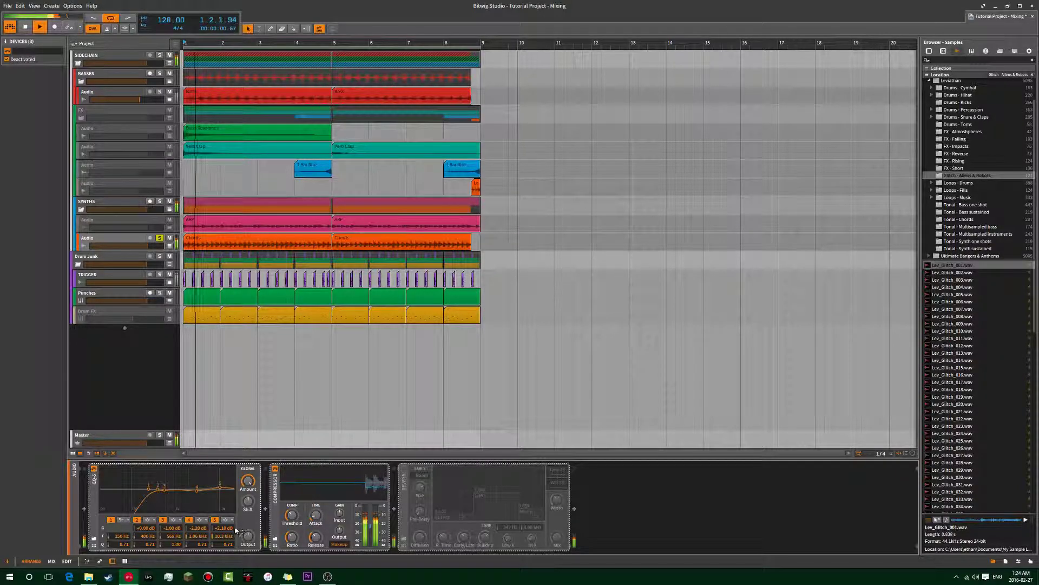
{"action": "left_click", "coordinate": [215, 520]}
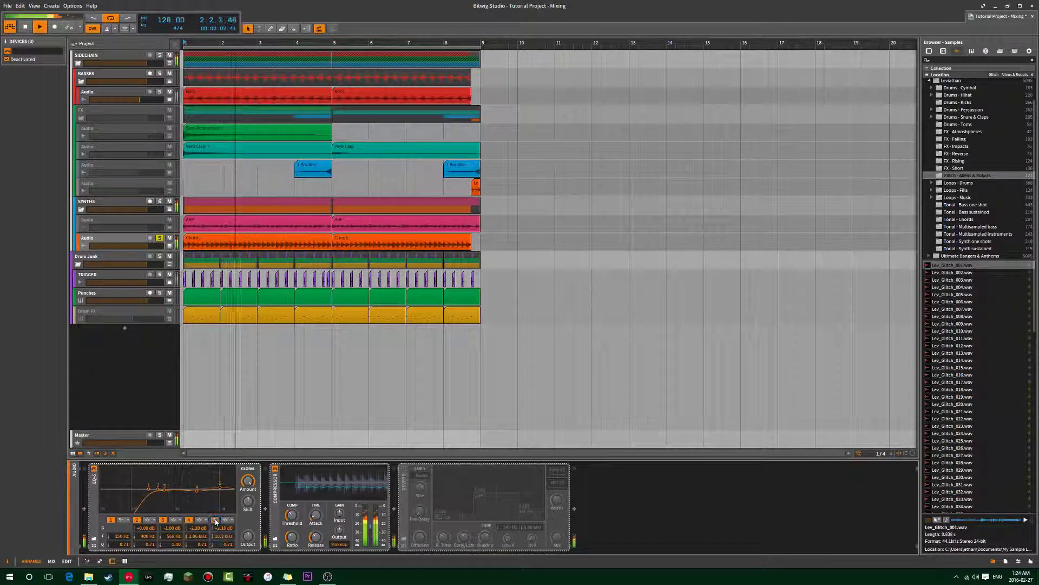
{"action": "left_click", "coordinate": [189, 519]}
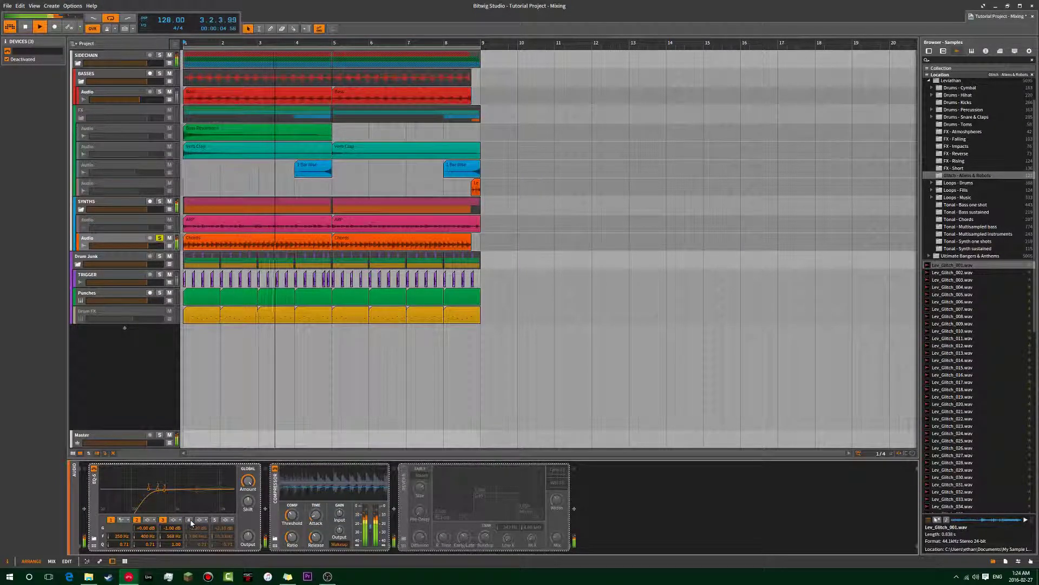
{"action": "left_click", "coordinate": [189, 519]}
{"action": "left_click", "coordinate": [215, 520]}
{"action": "key", "text": "space"}
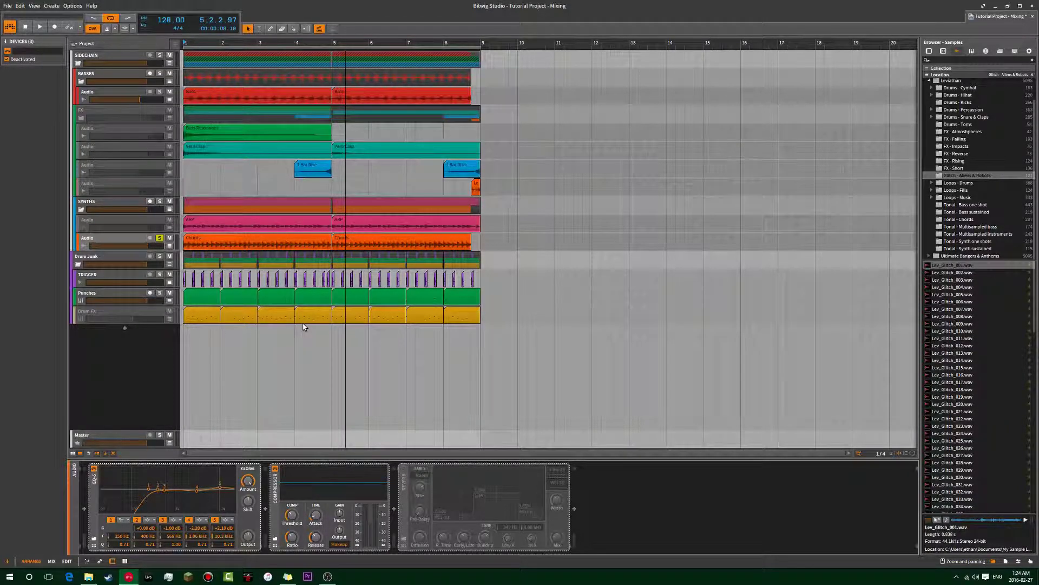
- Activate the Reverb on the Chords track and audition the soloed chords from the start
{"action": "left_click", "coordinate": [183, 166]}
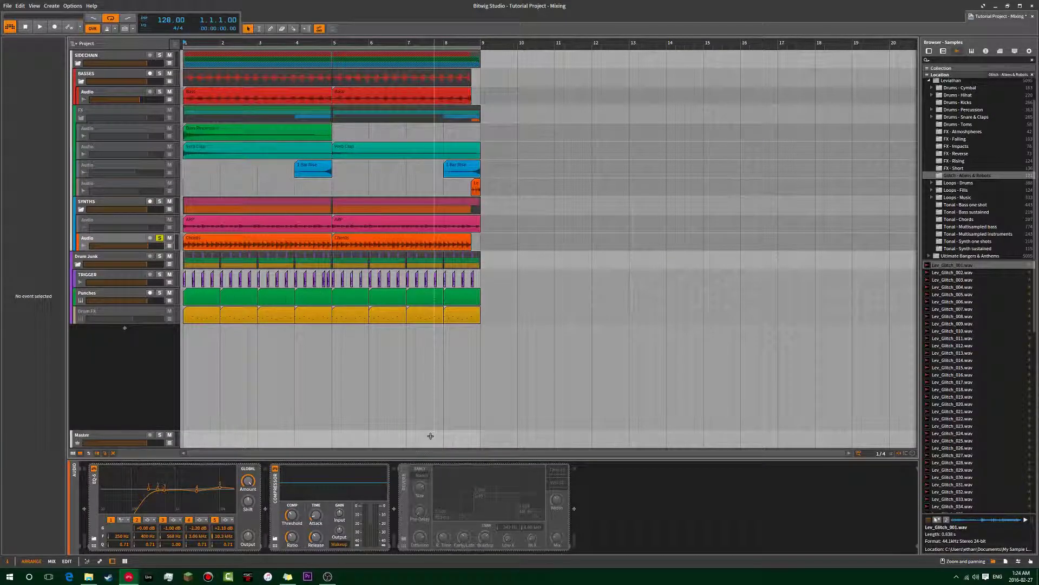
{"action": "key", "text": "space"}
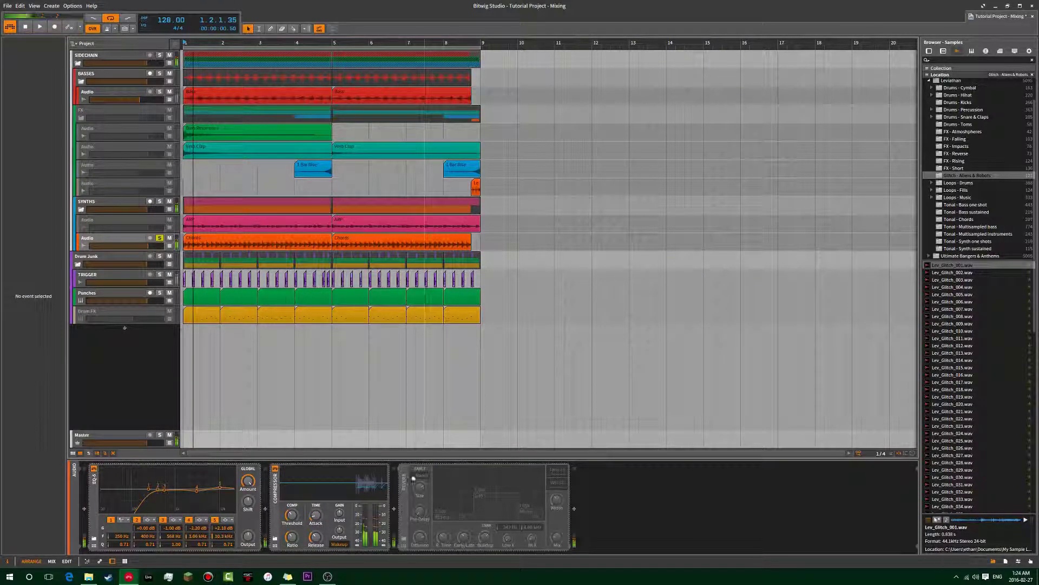
{"action": "left_click", "coordinate": [404, 468]}
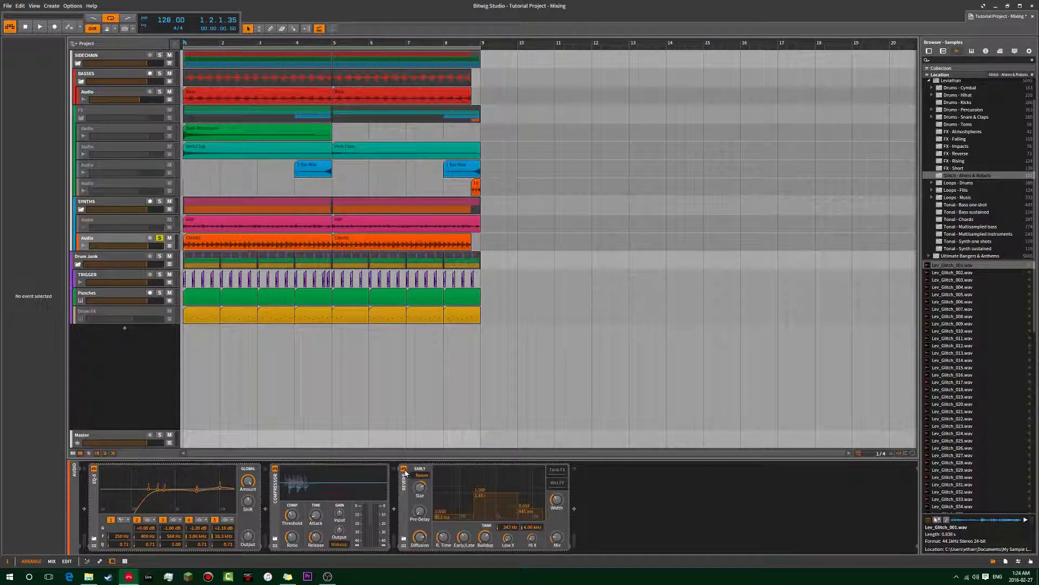
{"action": "key", "text": "space"}
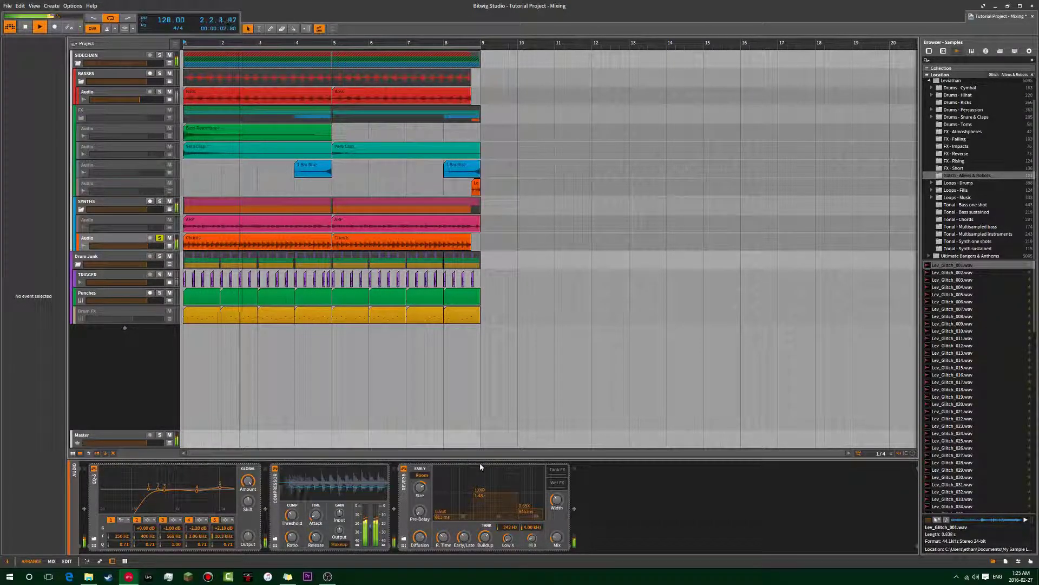
{"action": "left_click", "coordinate": [193, 245]}
{"action": "key", "text": "space"}
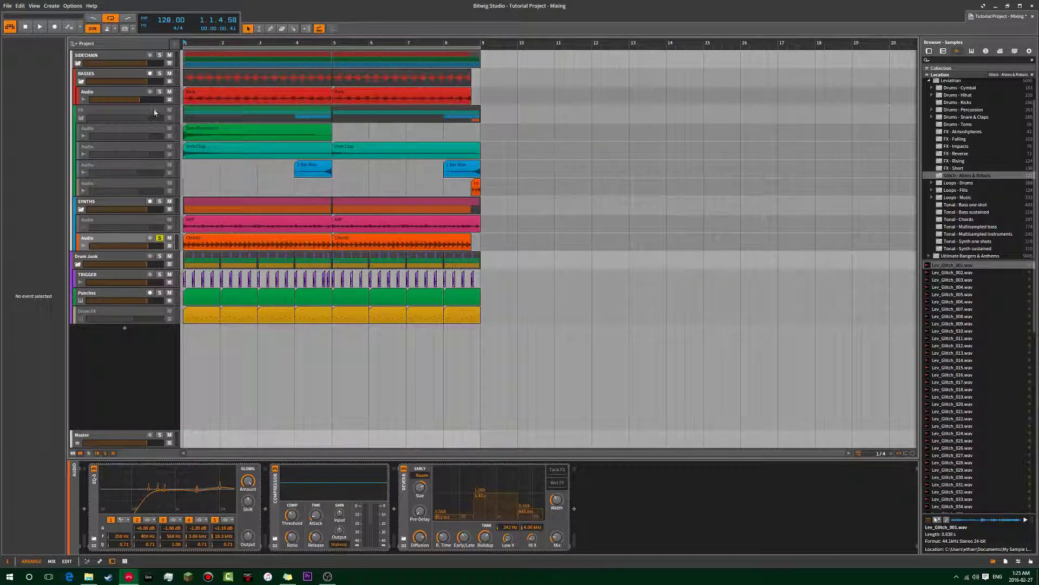
- Solo the bass track in the BASSES group instead of the chords and play it briefly
{"action": "key", "text": "Up"}
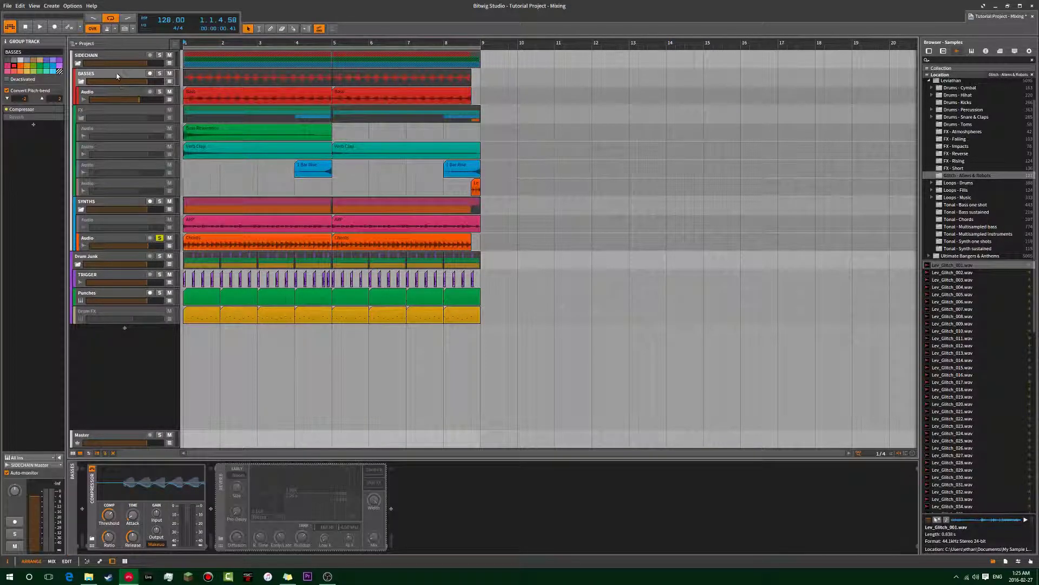
{"action": "left_click", "coordinate": [96, 95]}
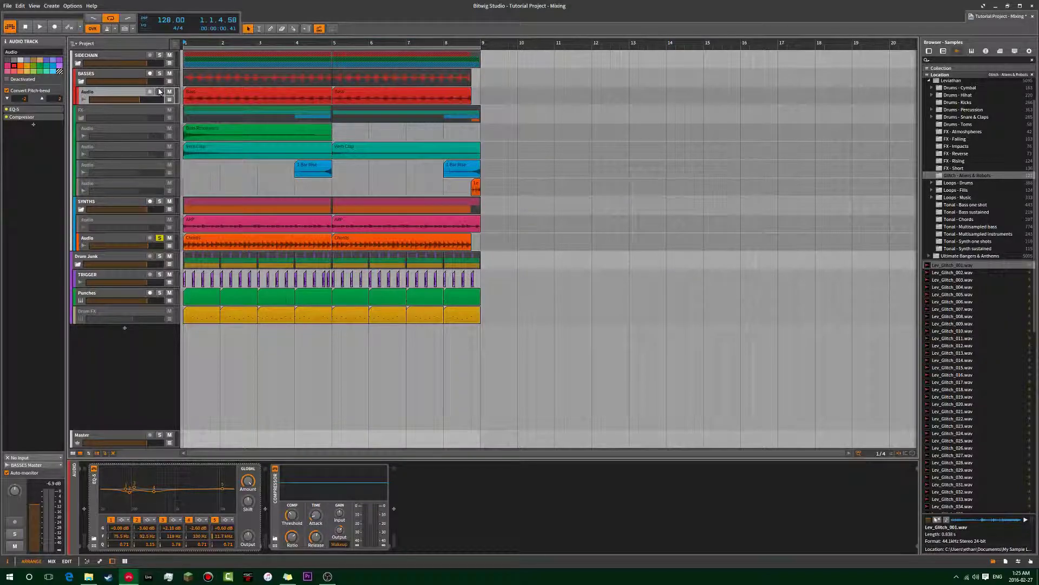
{"action": "left_click", "coordinate": [159, 91]}
{"action": "key", "text": "space"}
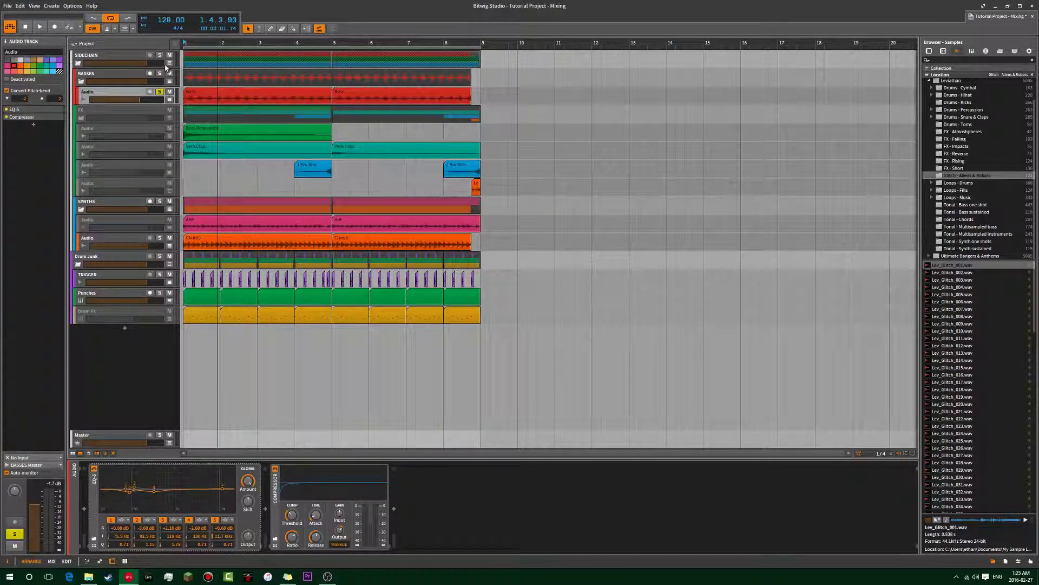
- Compare the device chain of the BASSES group with that of its bass track, and check the SIDECHAIN group
{"action": "left_click", "coordinate": [97, 74]}
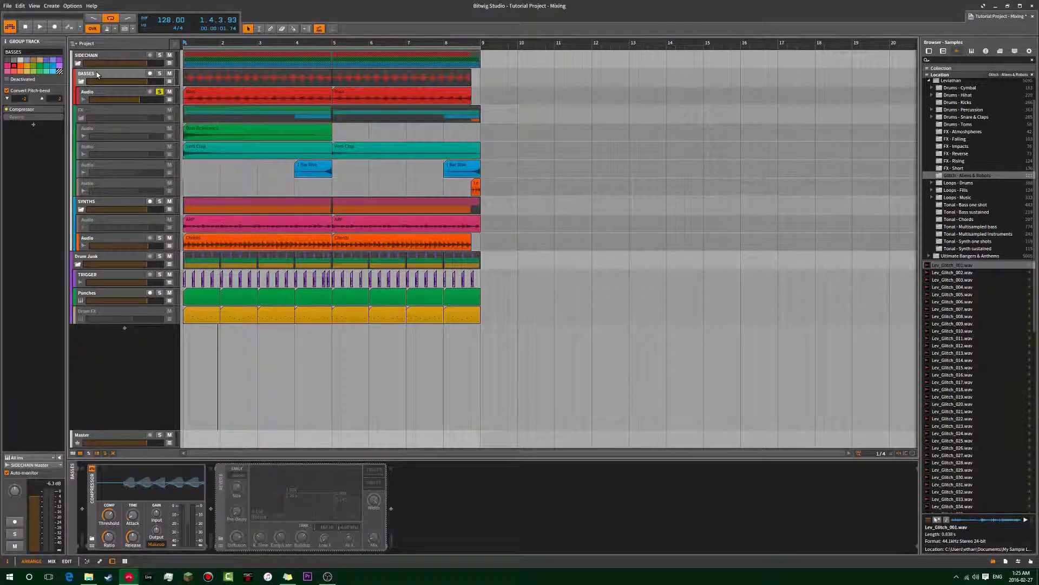
{"action": "left_click", "coordinate": [101, 95]}
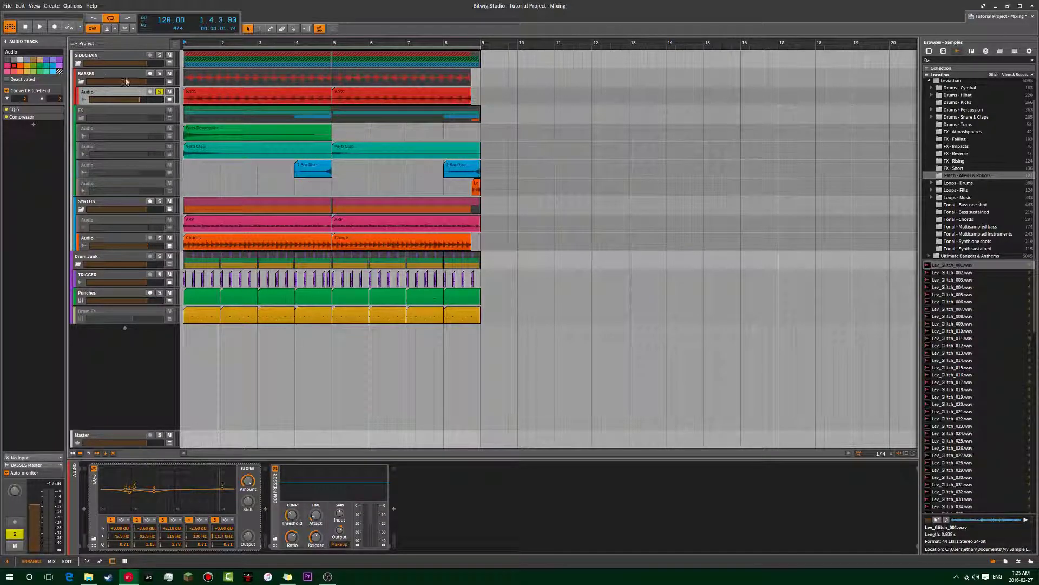
{"action": "left_click", "coordinate": [97, 74]}
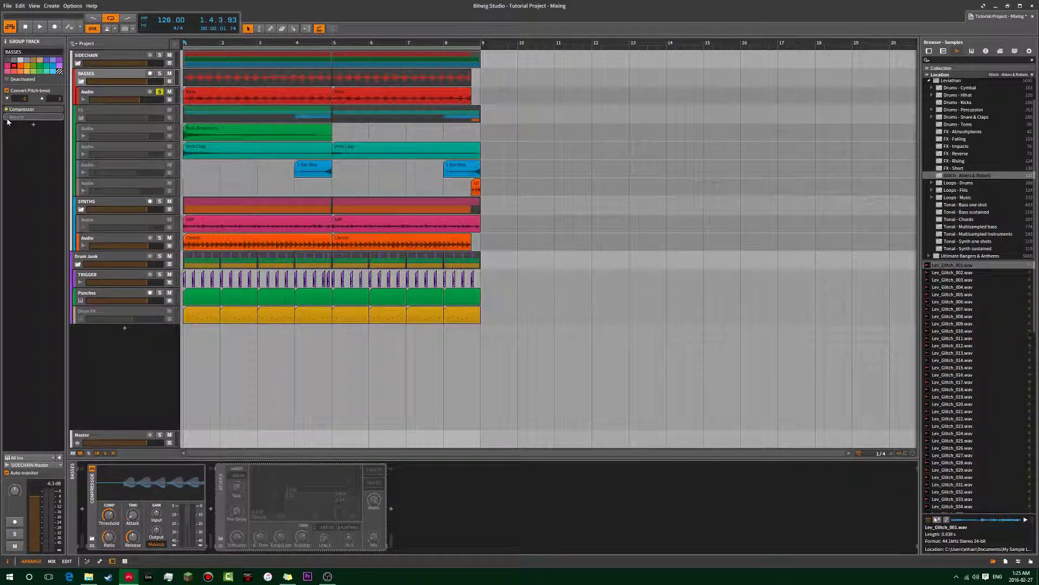
{"action": "left_click", "coordinate": [122, 56]}
{"action": "left_click", "coordinate": [127, 76]}
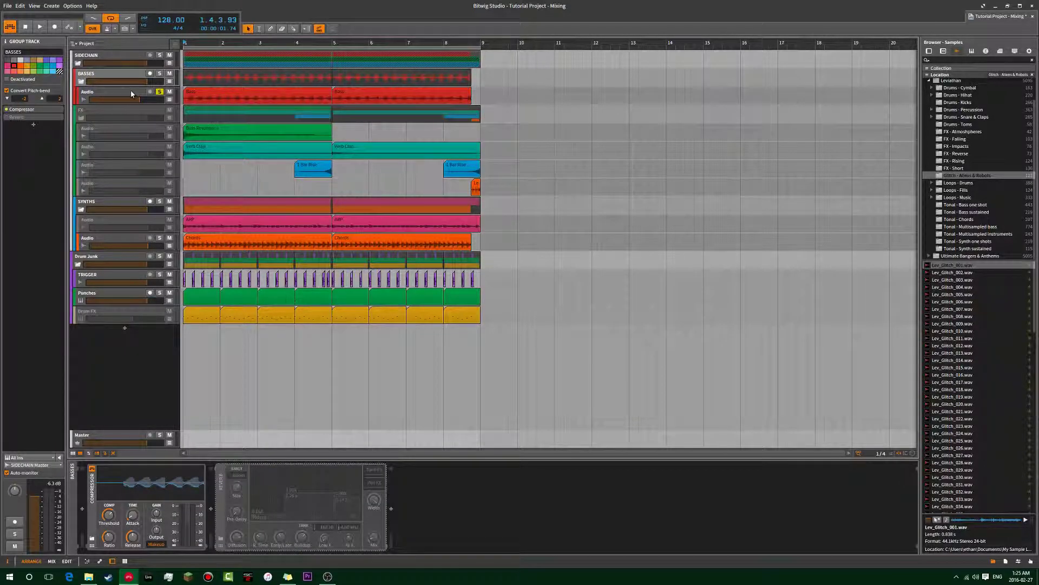
{"action": "left_click", "coordinate": [131, 92]}
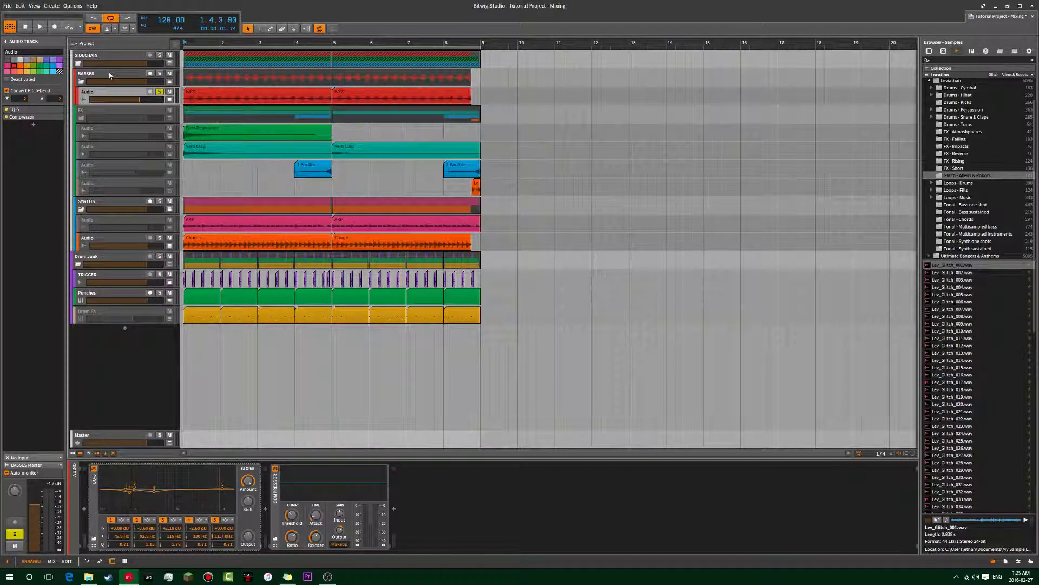
{"action": "left_click", "coordinate": [110, 74]}
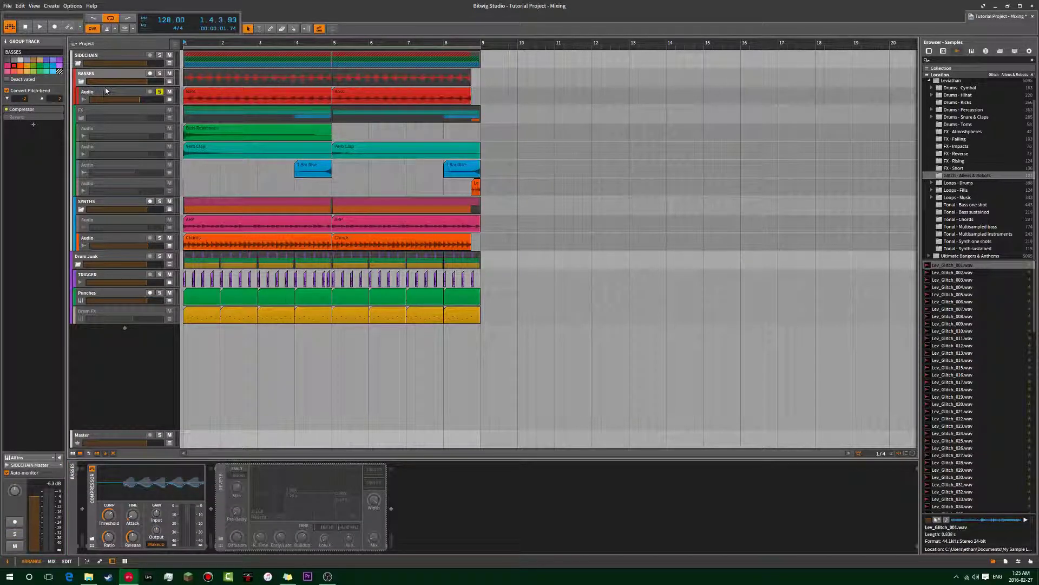
{"action": "left_click", "coordinate": [106, 91]}
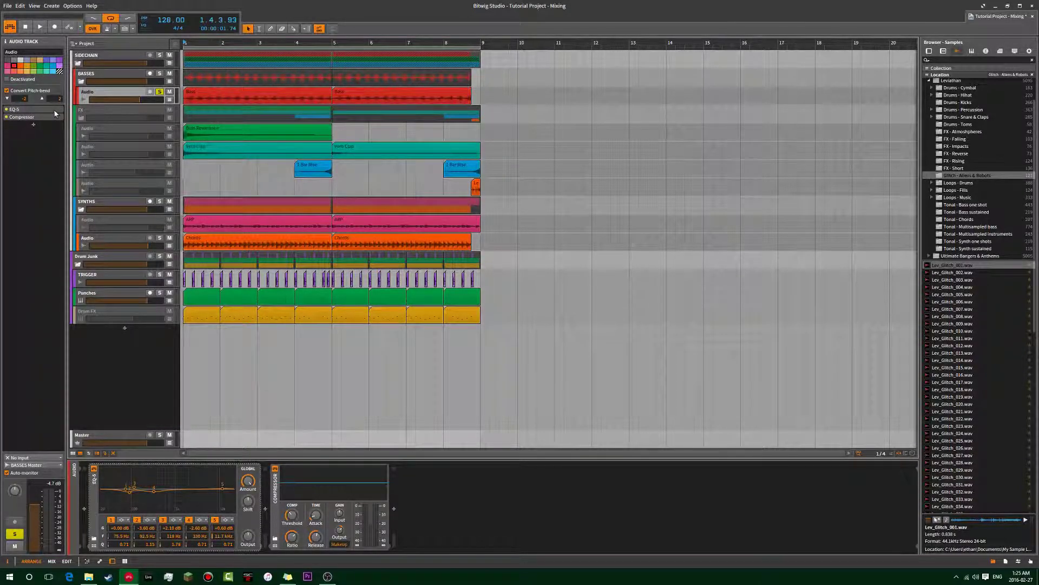
- Activate the Reverb on the BASSES group and compare the group's device chain with the bass track's
{"action": "left_click", "coordinate": [89, 76]}
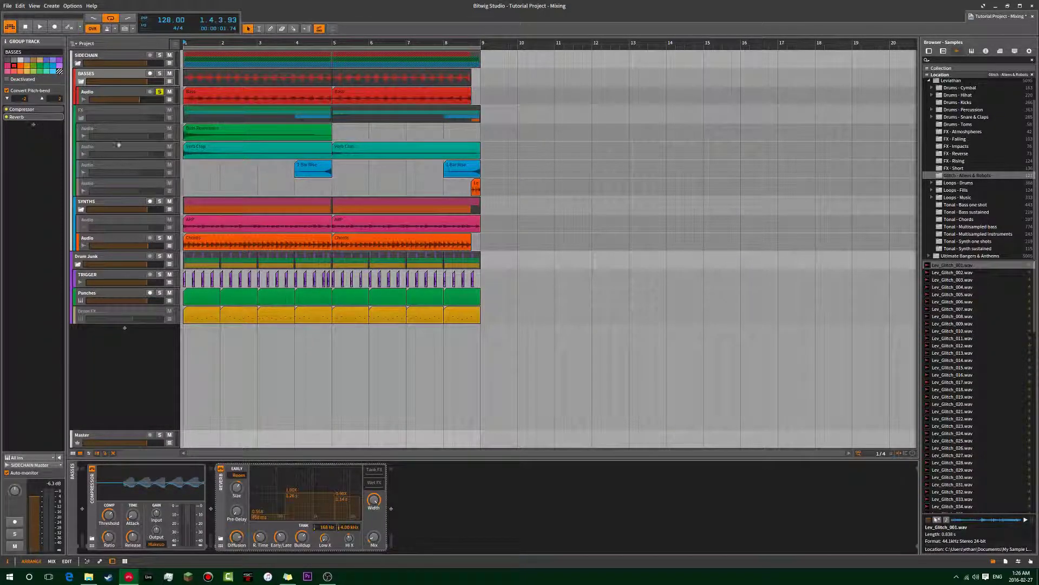
{"action": "left_click", "coordinate": [108, 91]}
{"action": "left_click", "coordinate": [106, 79]}
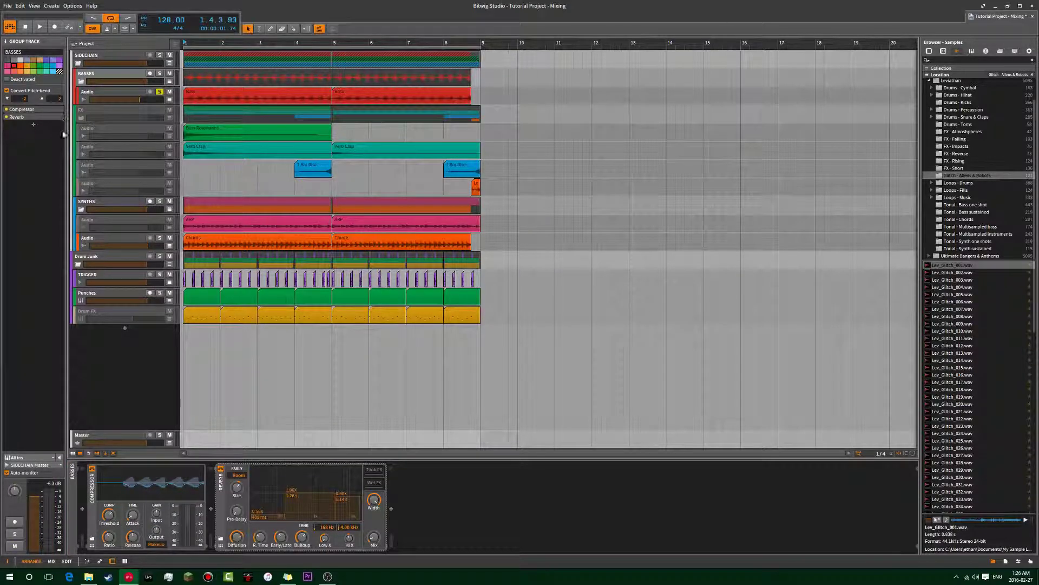
- Play the soloed bass from the start with the BASSES group's Compressor and Reverb active
{"action": "left_click", "coordinate": [183, 164]}
{"action": "key", "text": "space"}
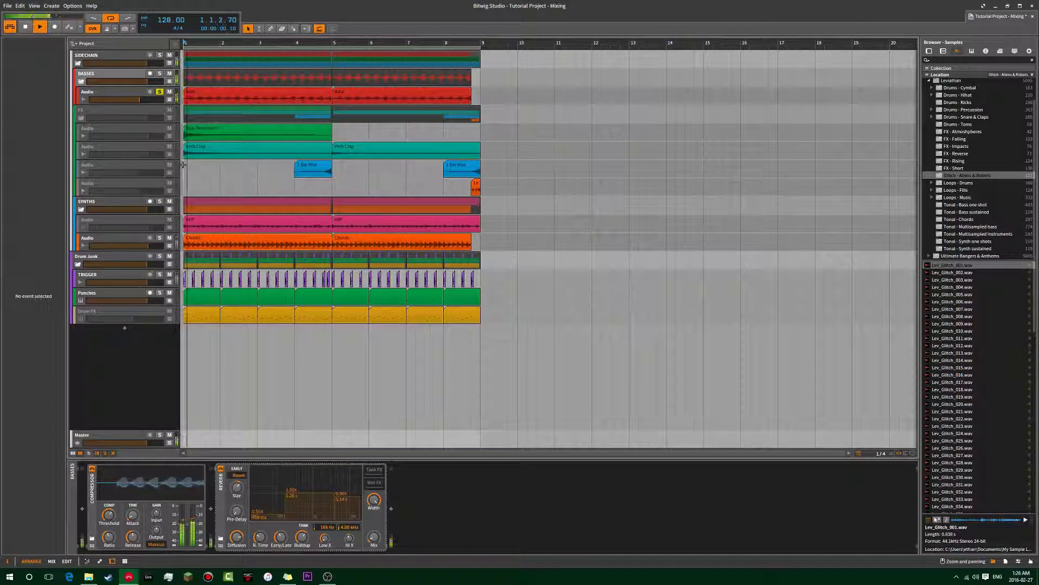
{"action": "key", "text": "space"}
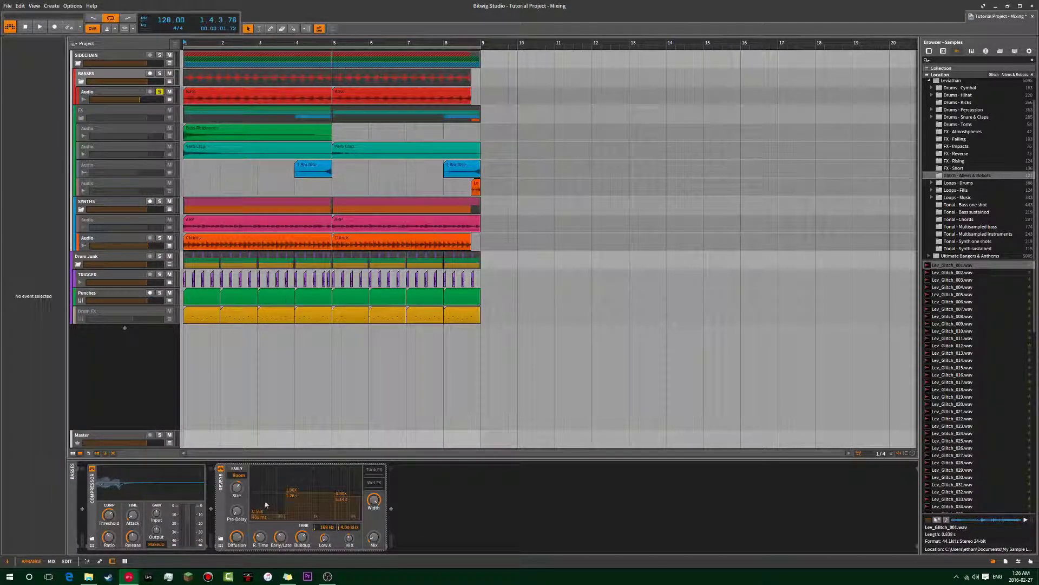
{"action": "left_click", "coordinate": [391, 509]}
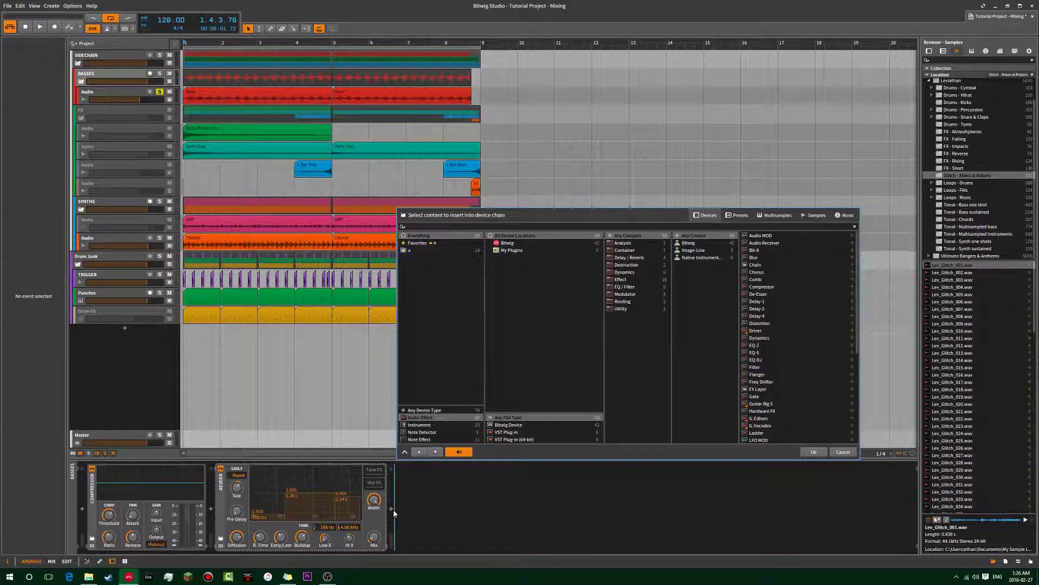
{"action": "type", "text": "re"}
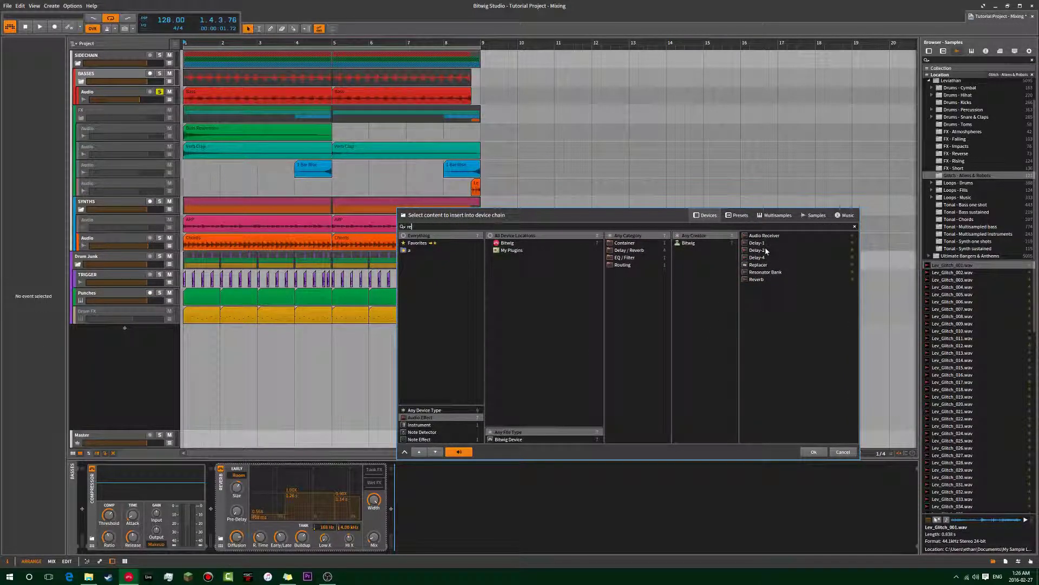
{"action": "key", "text": "BackSpace"}
{"action": "type", "text": "c"}
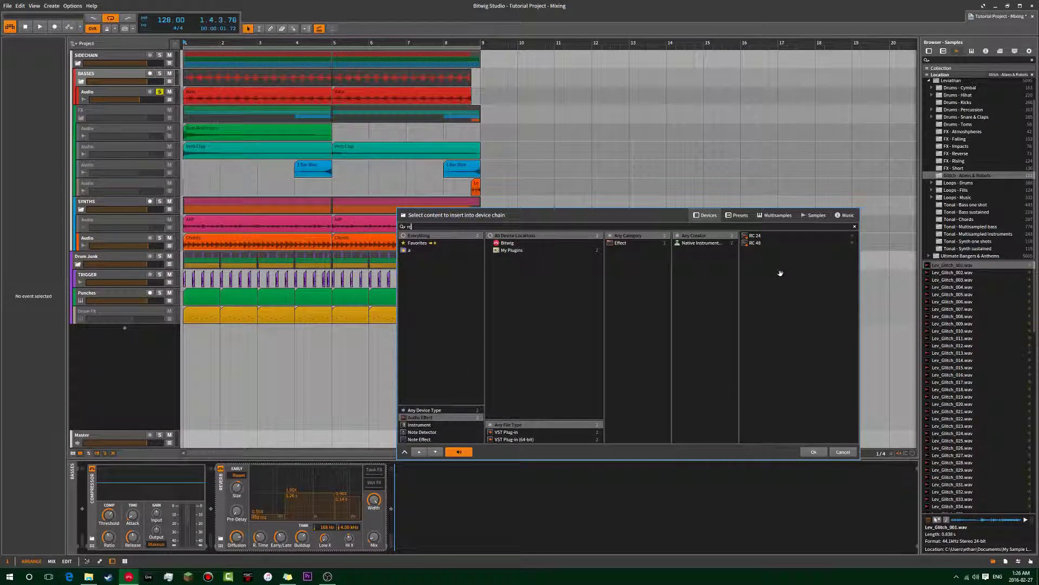
{"action": "key", "text": "BackSpace"}
{"action": "key", "text": "BackSpace"}
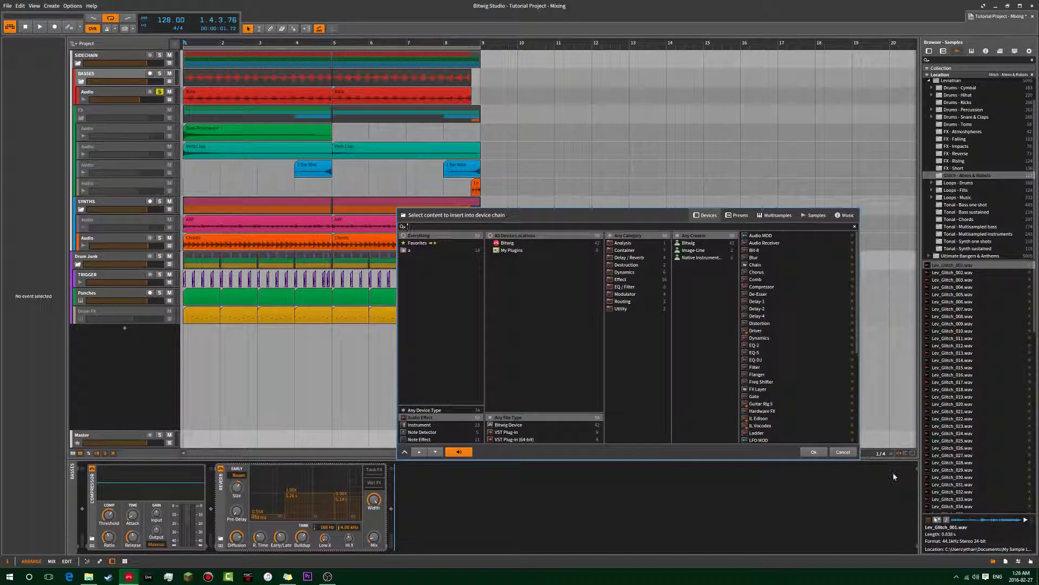
{"action": "scroll", "coordinate": [857, 263], "scroll_direction": "down", "scroll_amount": 5}
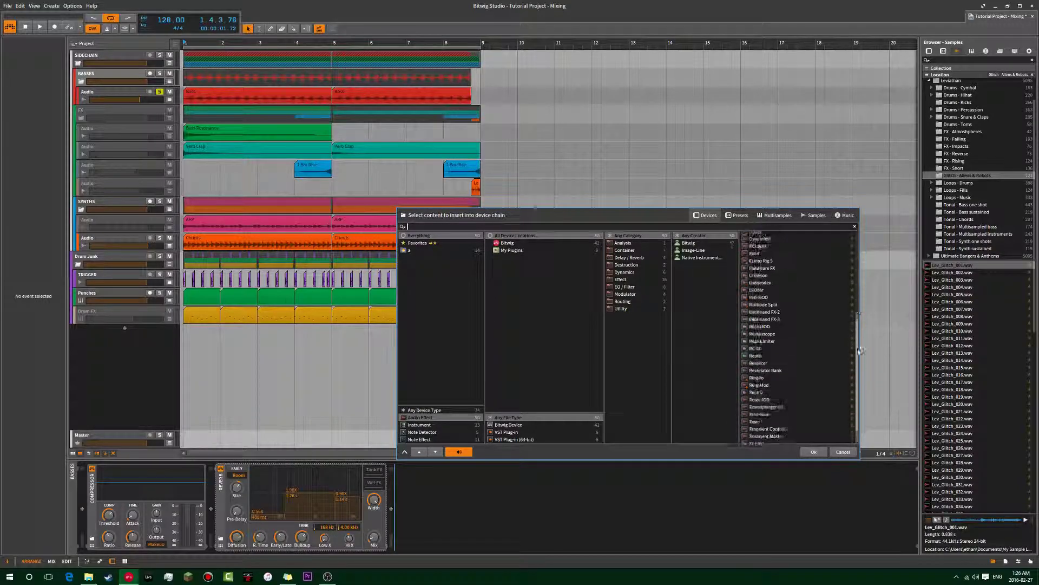
{"action": "left_click", "coordinate": [843, 452]}
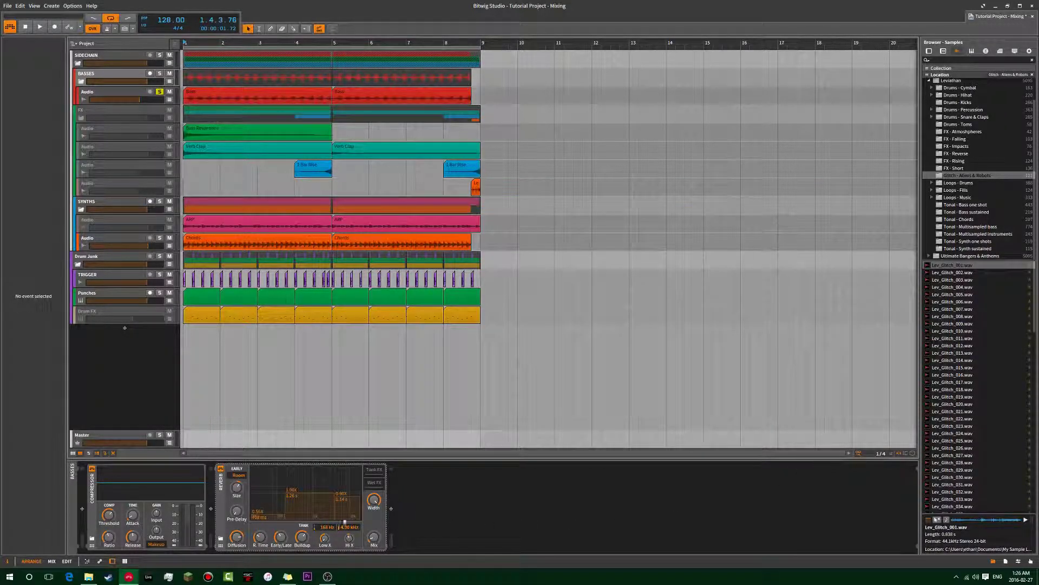
- Solo the SYNTHS group together with the bass track and play both from the start
{"action": "left_click", "coordinate": [224, 502]}
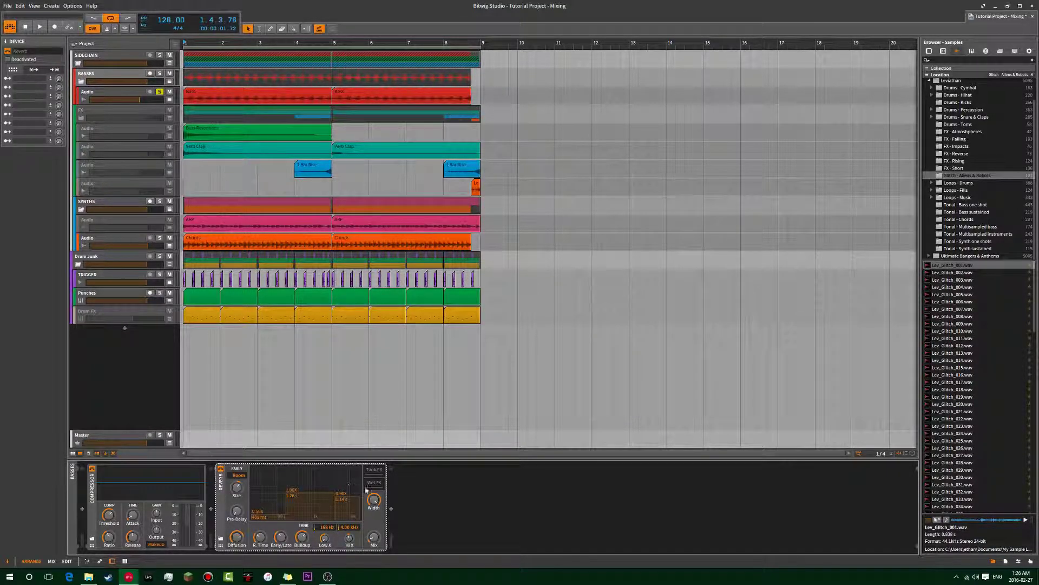
{"action": "left_click", "coordinate": [142, 91]}
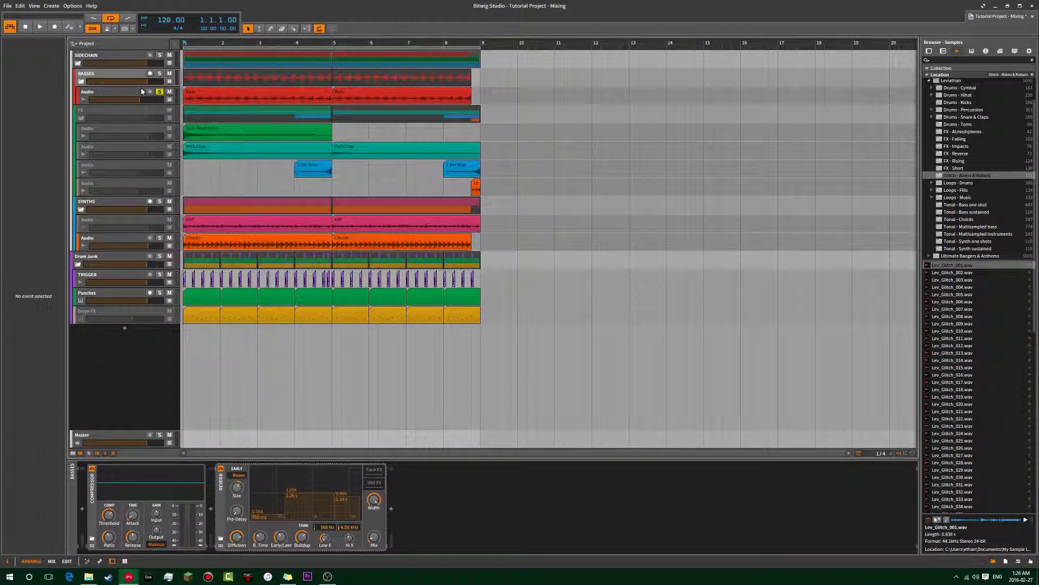
{"action": "left_click", "coordinate": [159, 92]}
{"action": "left_click", "coordinate": [159, 201]}
{"action": "key", "text": "space"}
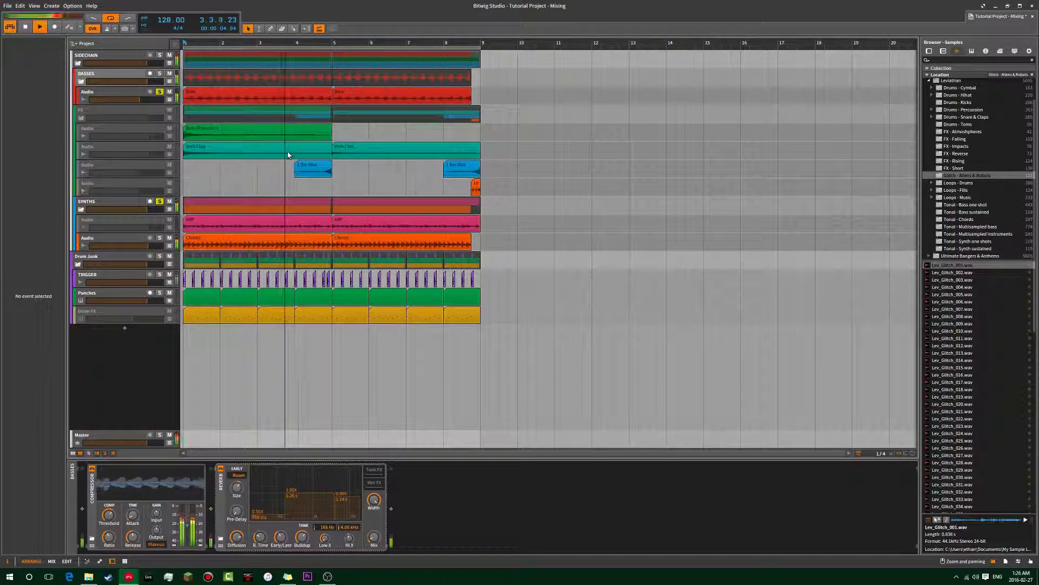
{"action": "key", "text": "space"}
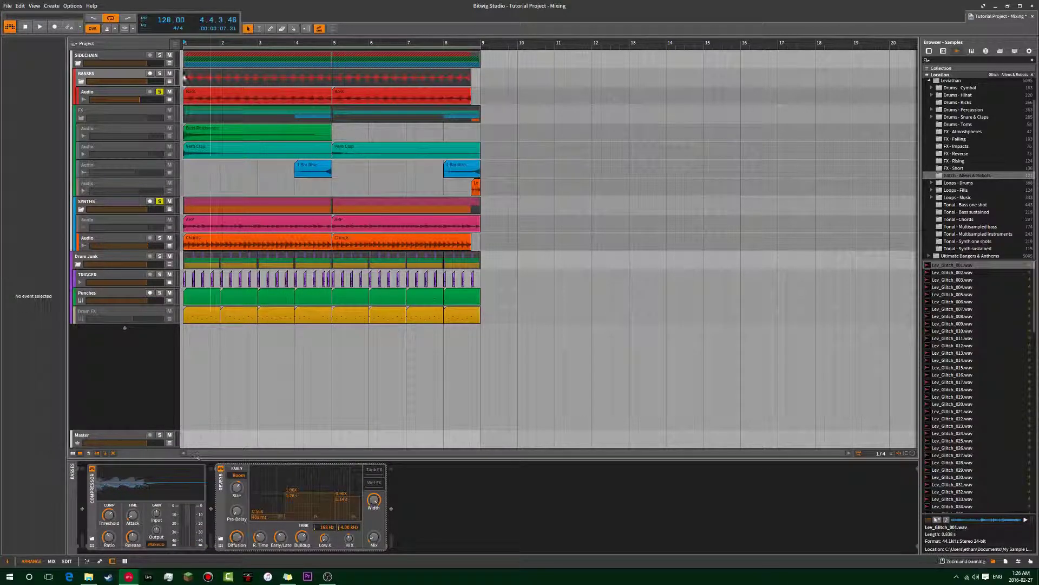
- Deactivate the EQ-5, Compressor and Reverb on the Chords track and play the soloed bass and synths without them
{"action": "left_click", "coordinate": [103, 95]}
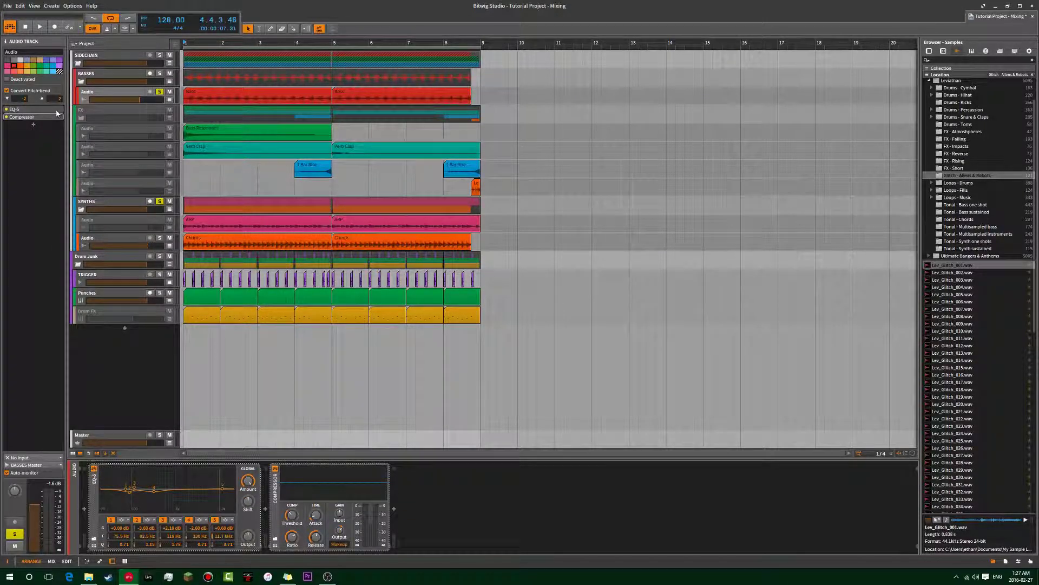
{"action": "left_click", "coordinate": [126, 301]}
{"action": "left_click", "coordinate": [118, 245]}
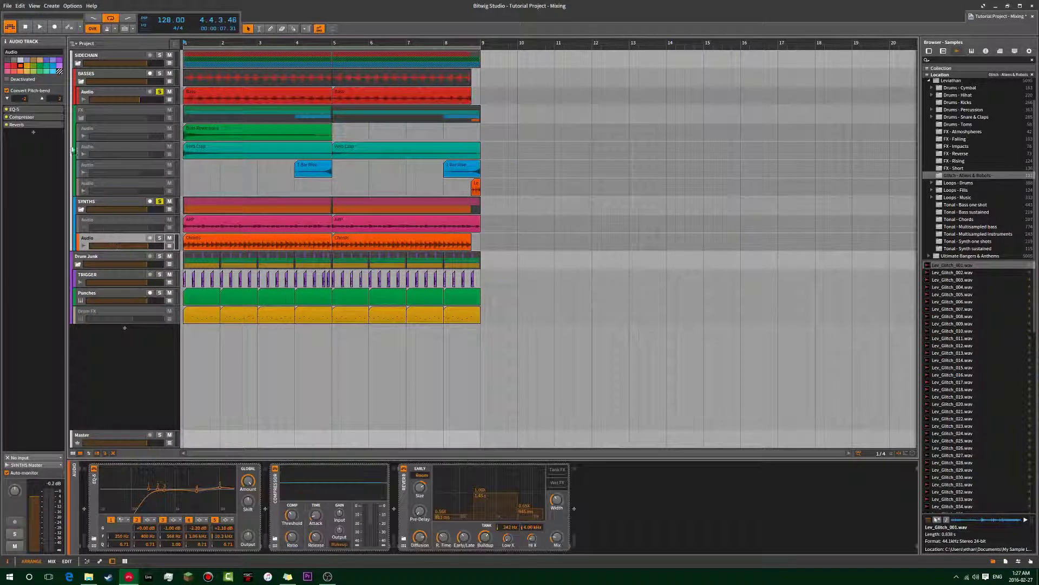
{"action": "left_click", "coordinate": [59, 111]}
{"action": "left_click", "coordinate": [209, 204]}
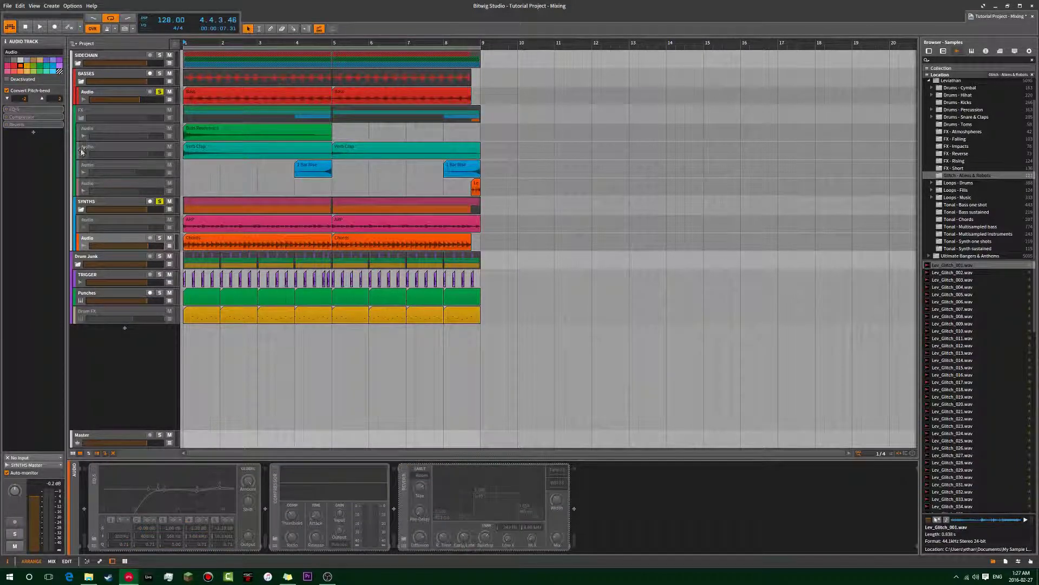
{"action": "key", "text": "space"}
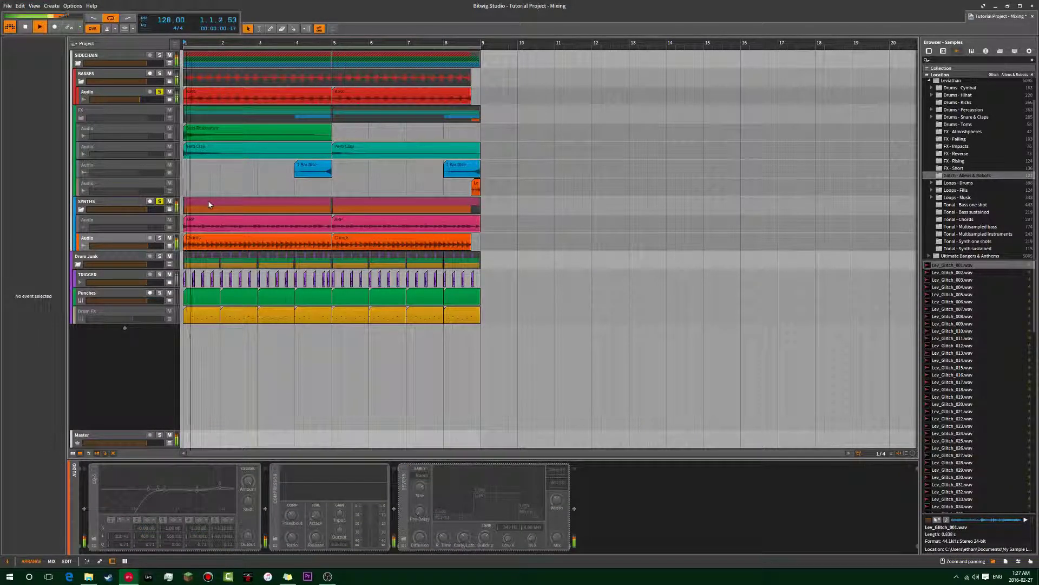
{"action": "key", "text": "space"}
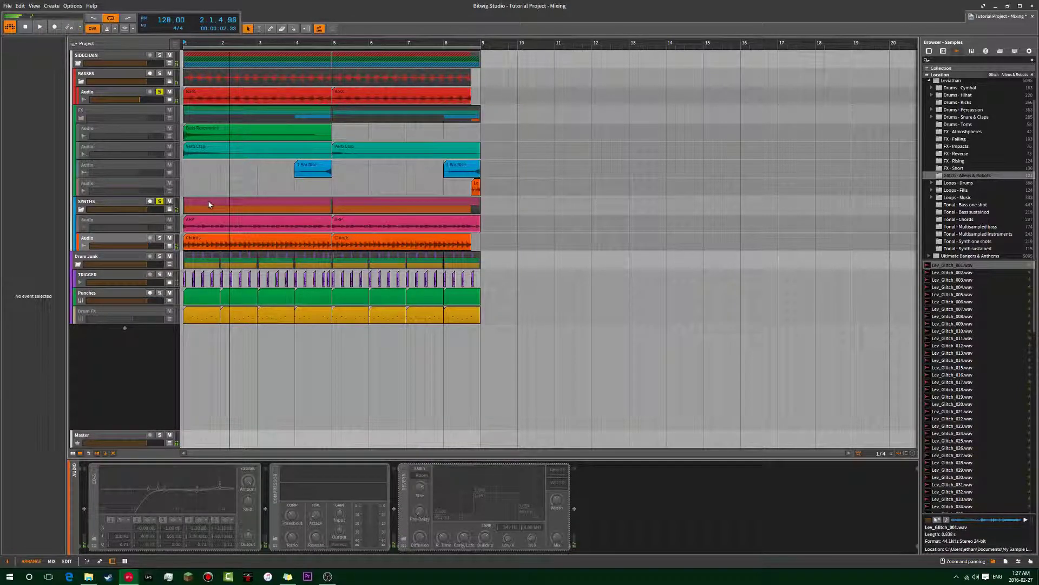
{"action": "left_click", "coordinate": [39, 24]}
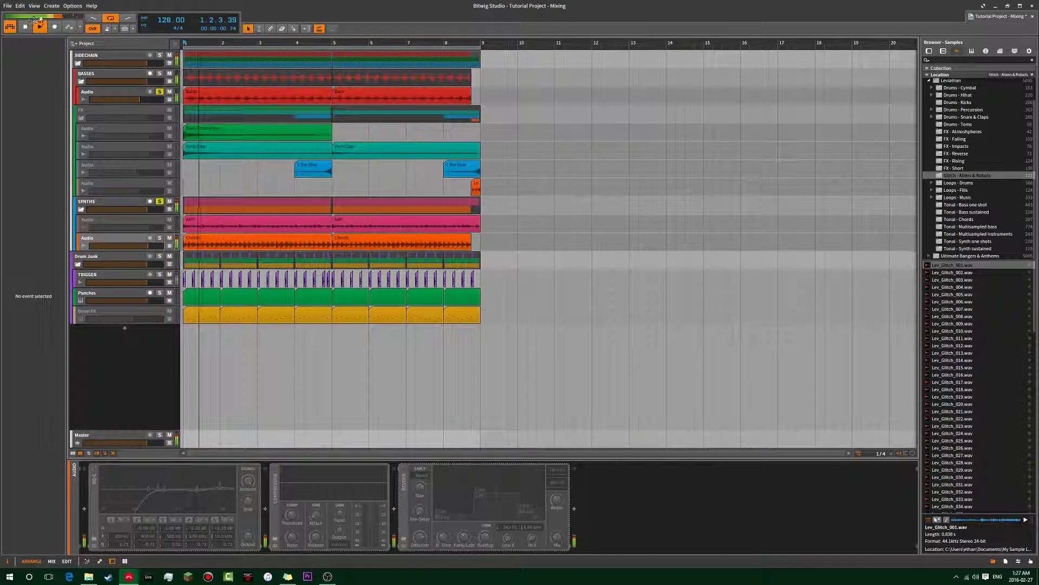
{"action": "key", "text": "space"}
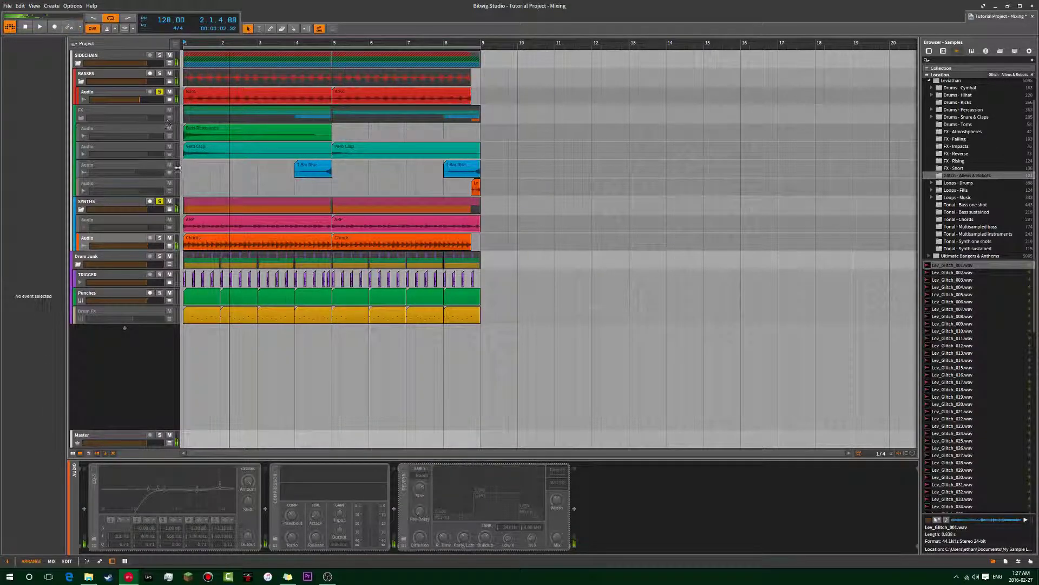
- Reactivate the Chords track's EQ-5, Compressor and Reverb, show the bass track's device chain and replay the soloed bass and synths
{"action": "left_click", "coordinate": [117, 226]}
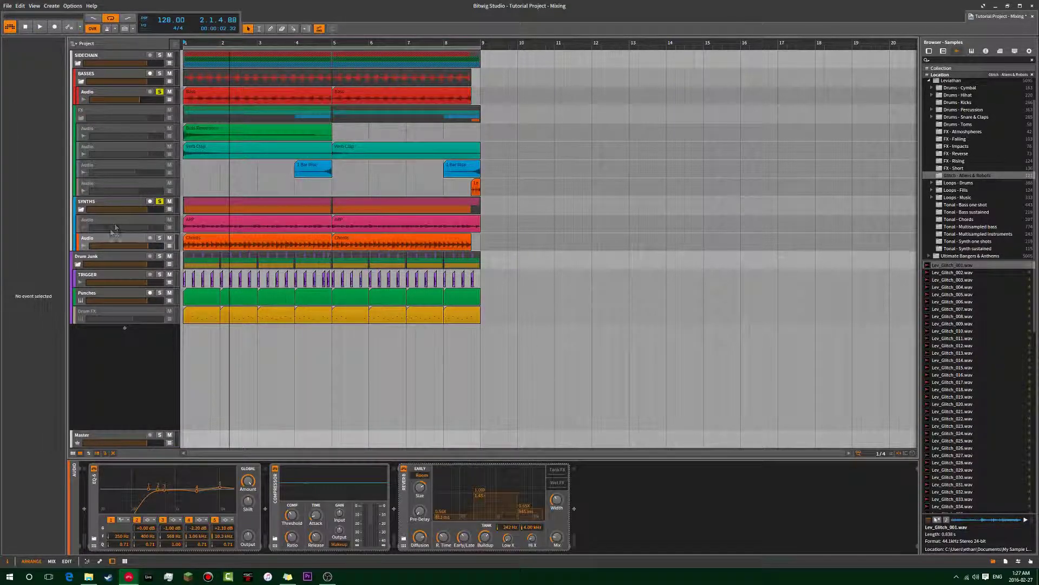
{"action": "left_click", "coordinate": [114, 99]}
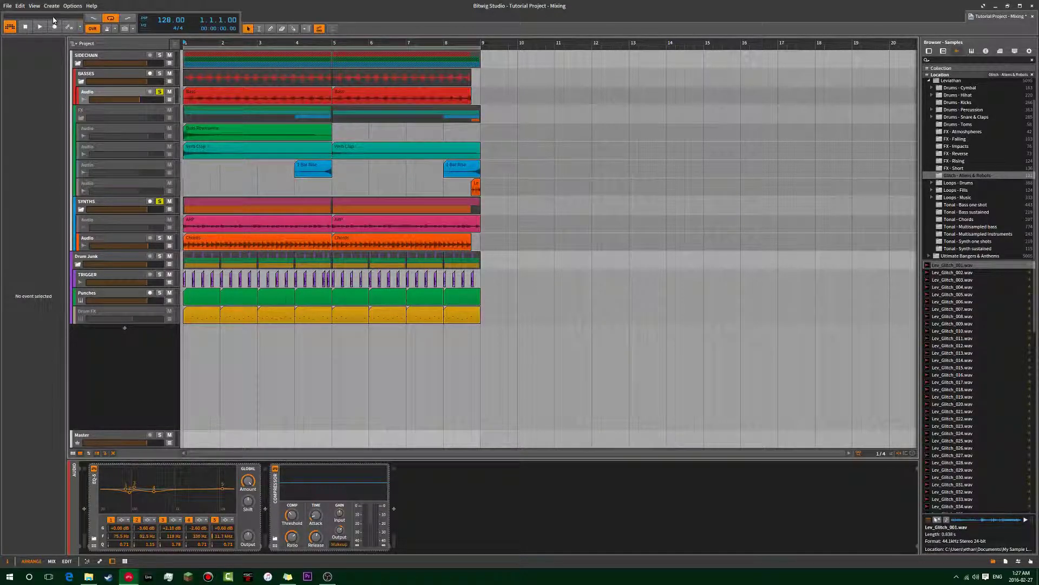
{"action": "key", "text": "space"}
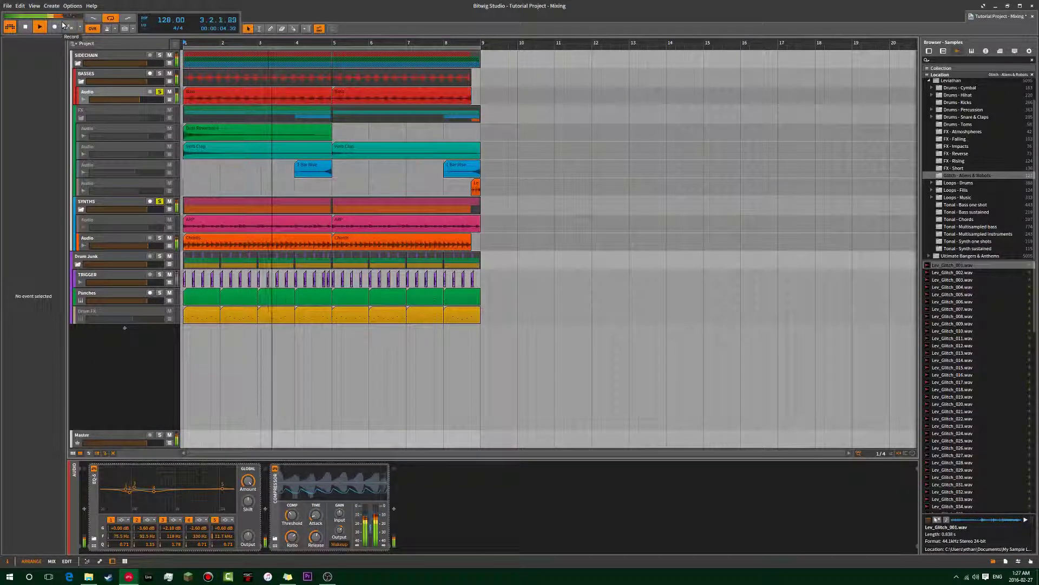
{"action": "key", "text": "space"}
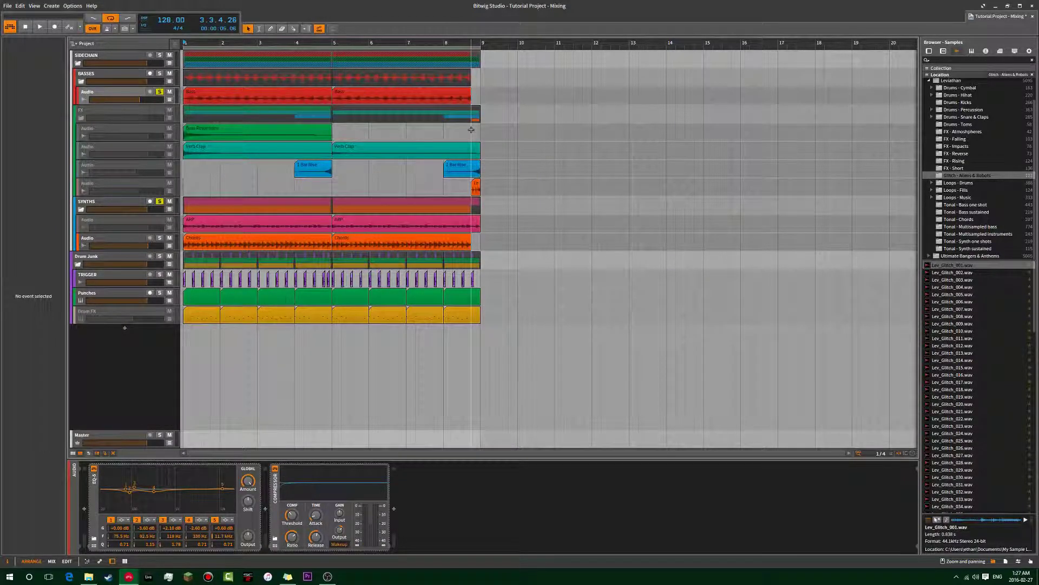
{"action": "key", "text": "Home"}
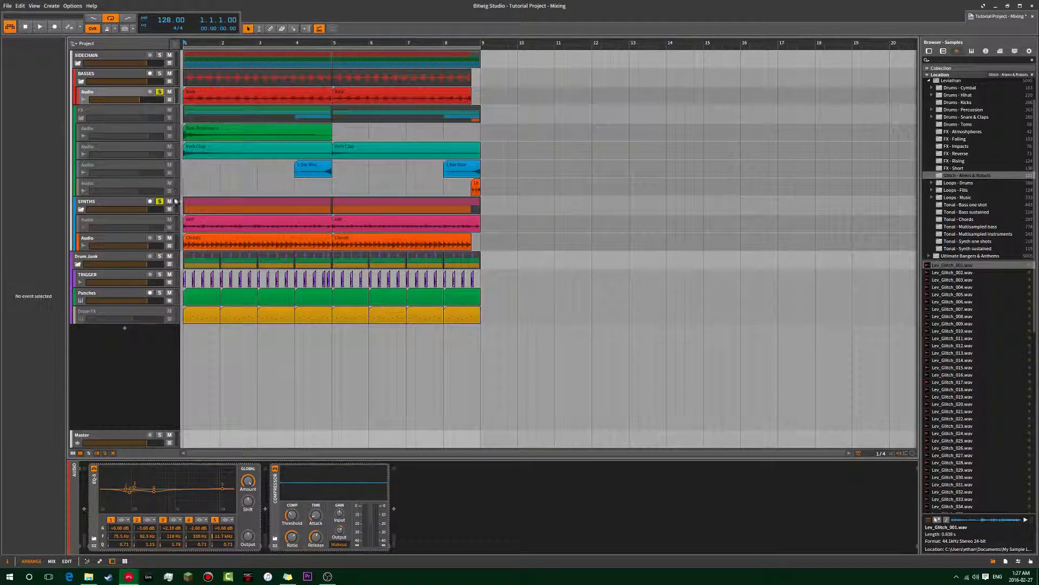
- Show the Chords track's device chain, unsolo the SYNTHS group and the bass track, and play the mix from the start
{"action": "left_click", "coordinate": [128, 207]}
{"action": "left_click", "coordinate": [133, 238]}
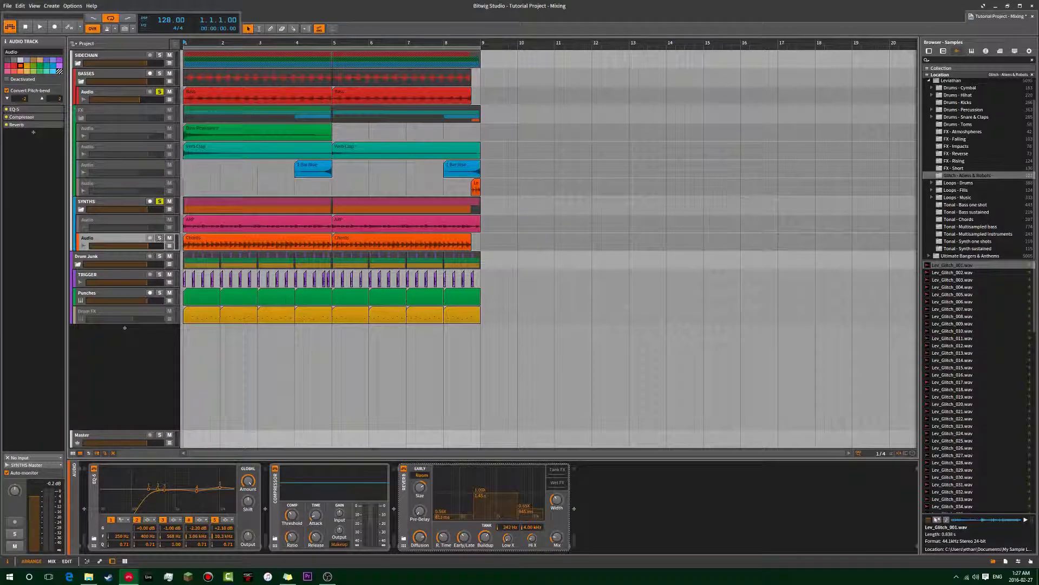
{"action": "left_click", "coordinate": [182, 173]}
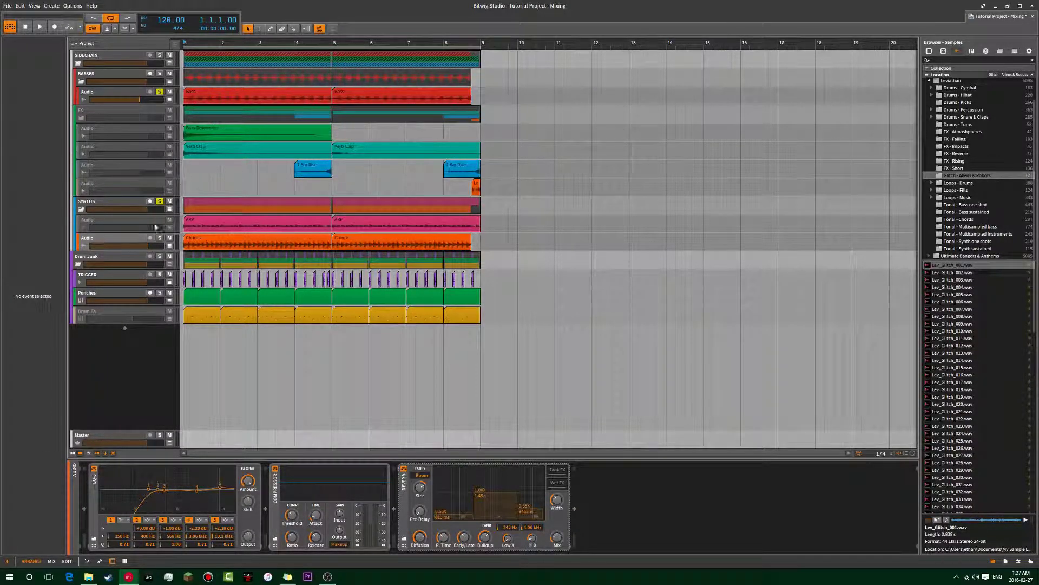
{"action": "left_click", "coordinate": [133, 238]}
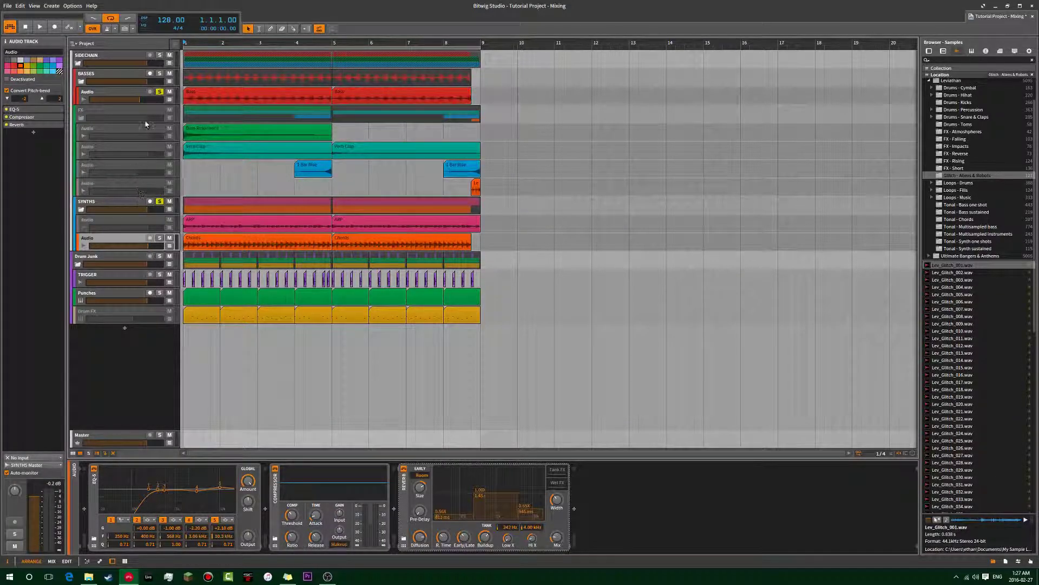
{"action": "left_click", "coordinate": [159, 201]}
{"action": "left_click", "coordinate": [160, 92]}
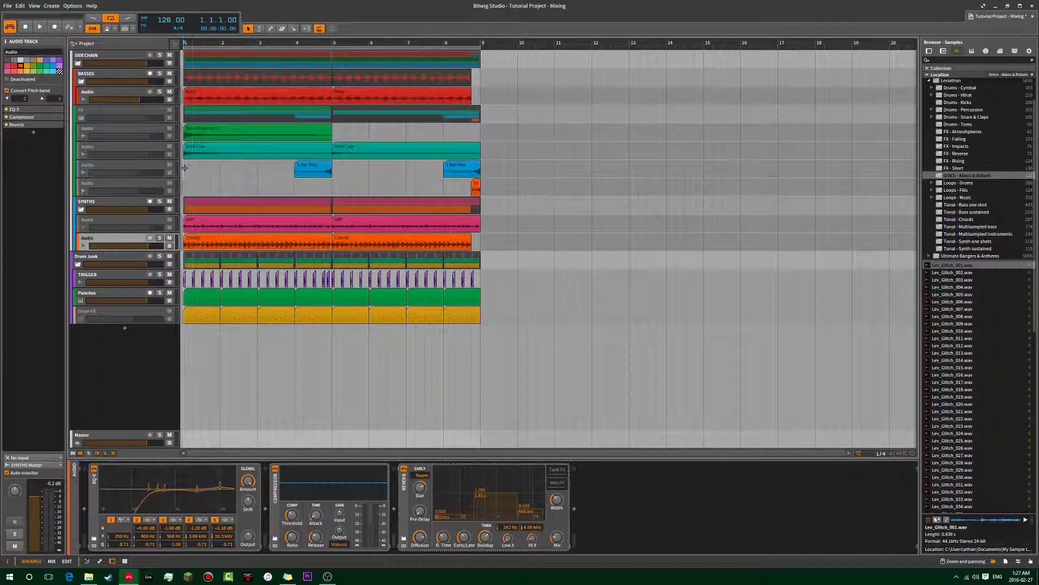
{"action": "left_click", "coordinate": [184, 168]}
{"action": "key", "text": "space"}
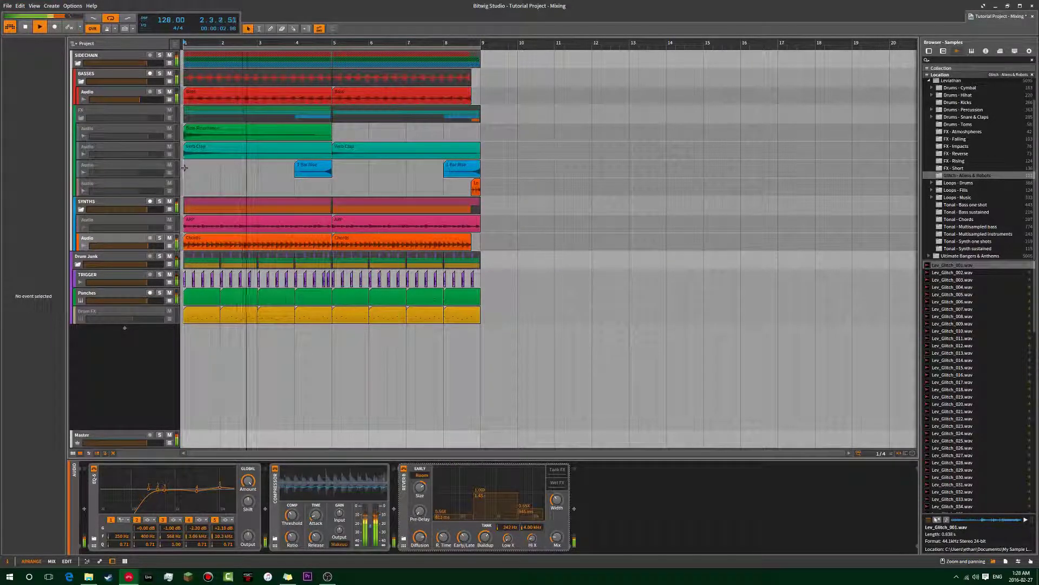
{"action": "key", "text": "space"}
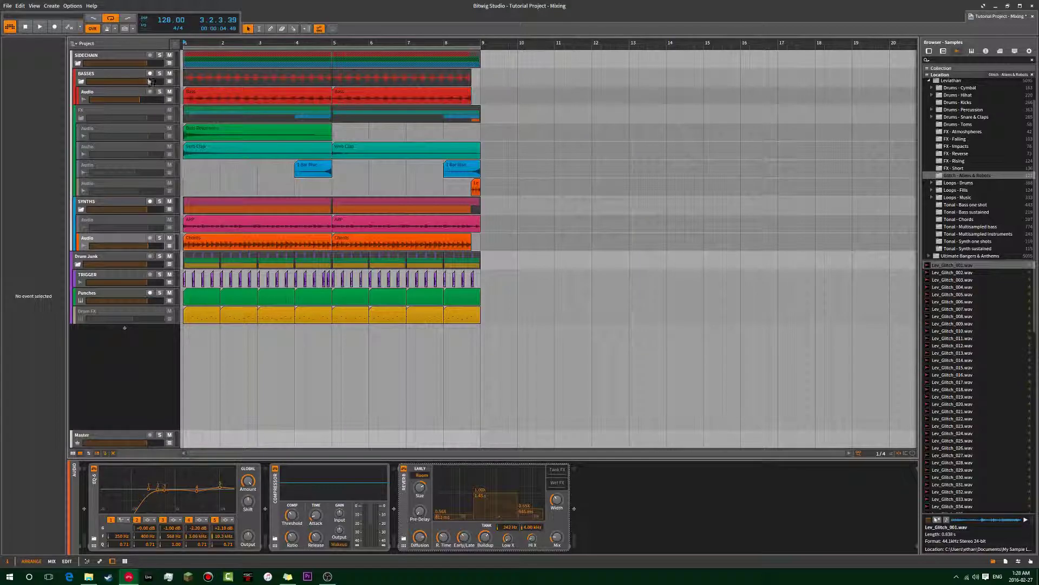
- Examine the device chain of the SIDECHAIN group and that of the Punches track
{"action": "left_click", "coordinate": [111, 58]}
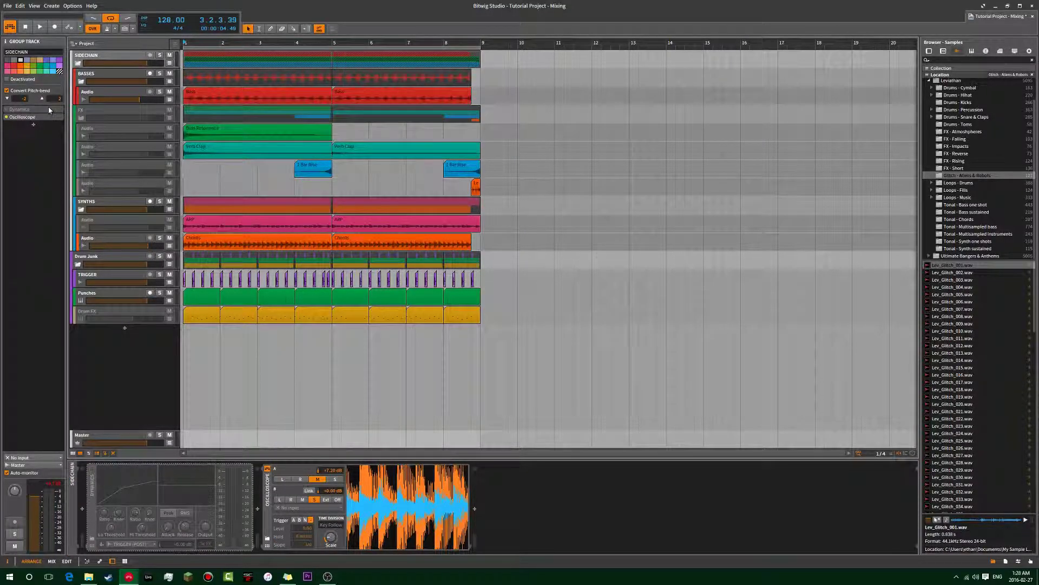
{"action": "left_click", "coordinate": [185, 285]}
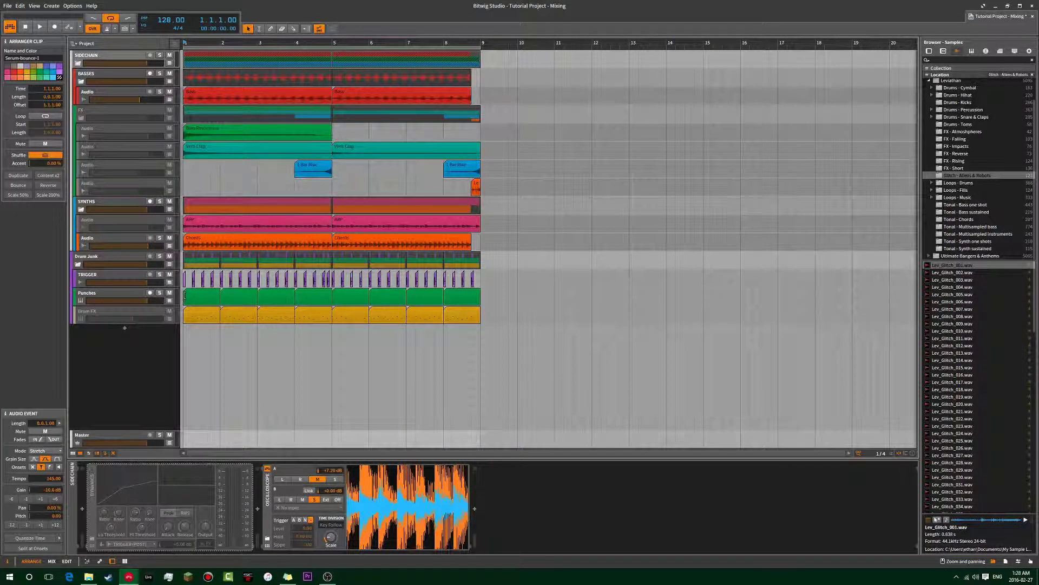
{"action": "left_click", "coordinate": [185, 295]}
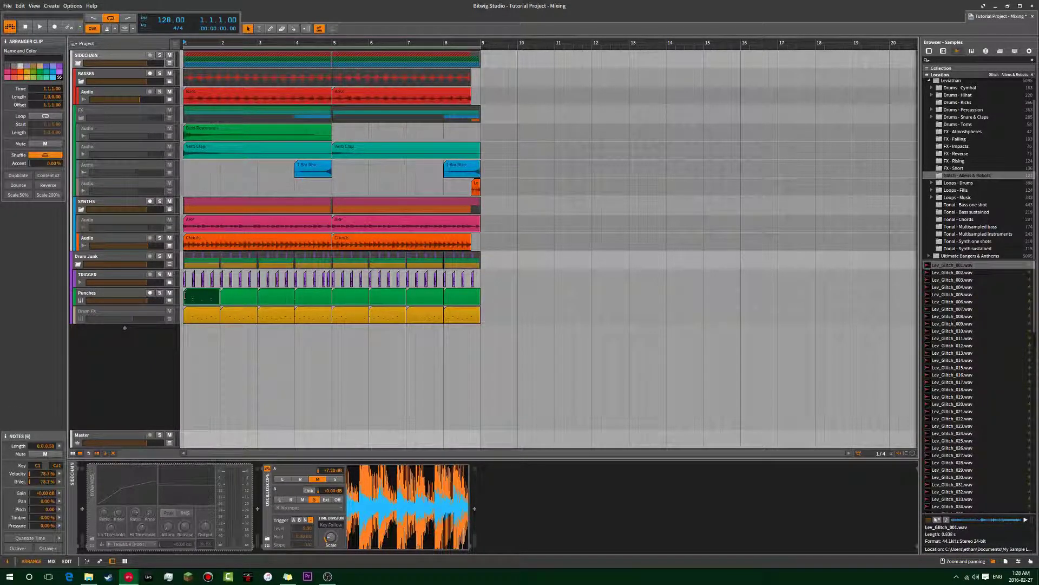
{"action": "left_click", "coordinate": [111, 298]}
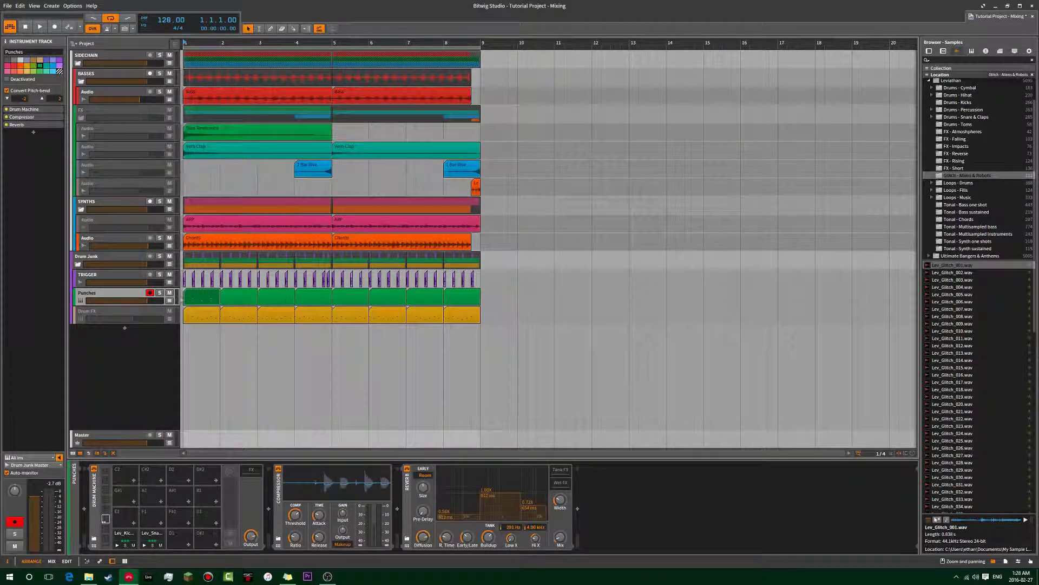
{"action": "left_click", "coordinate": [184, 173]}
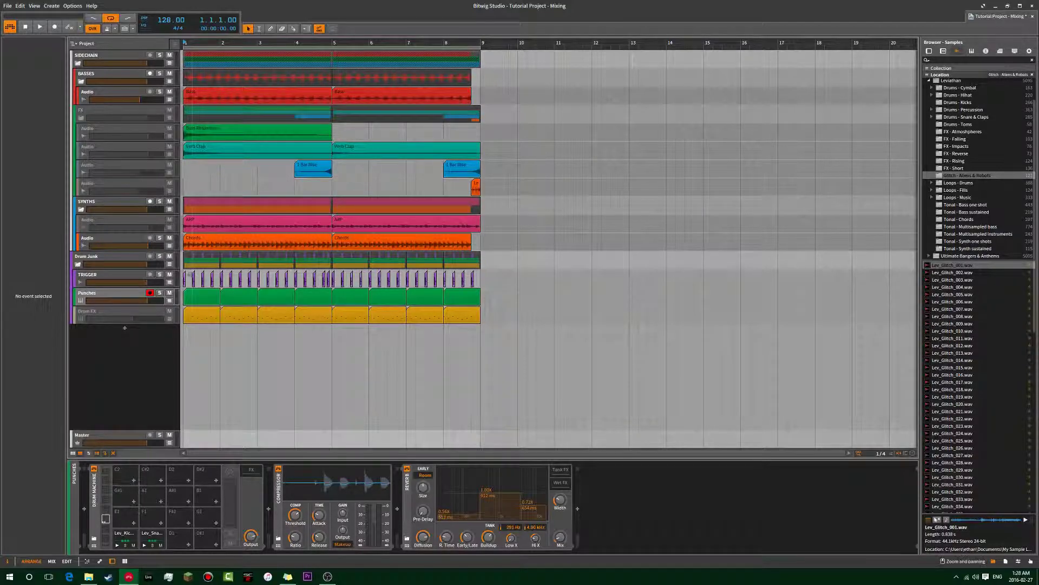
- Open the TRIGGER track's audio in the detail editor and examine the length and waveform of its short clips
{"action": "left_click", "coordinate": [143, 278]}
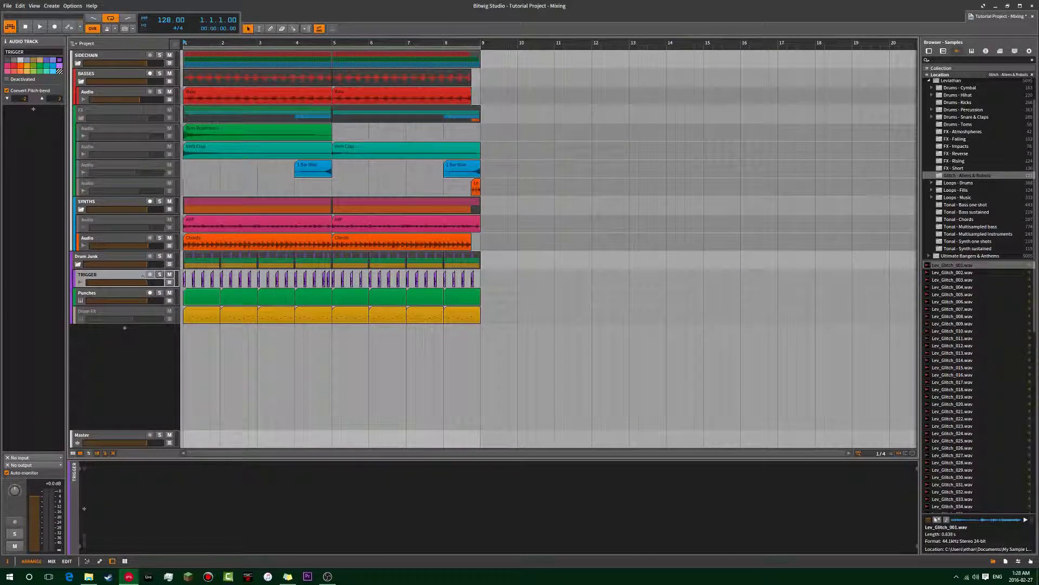
{"action": "key", "text": "e"}
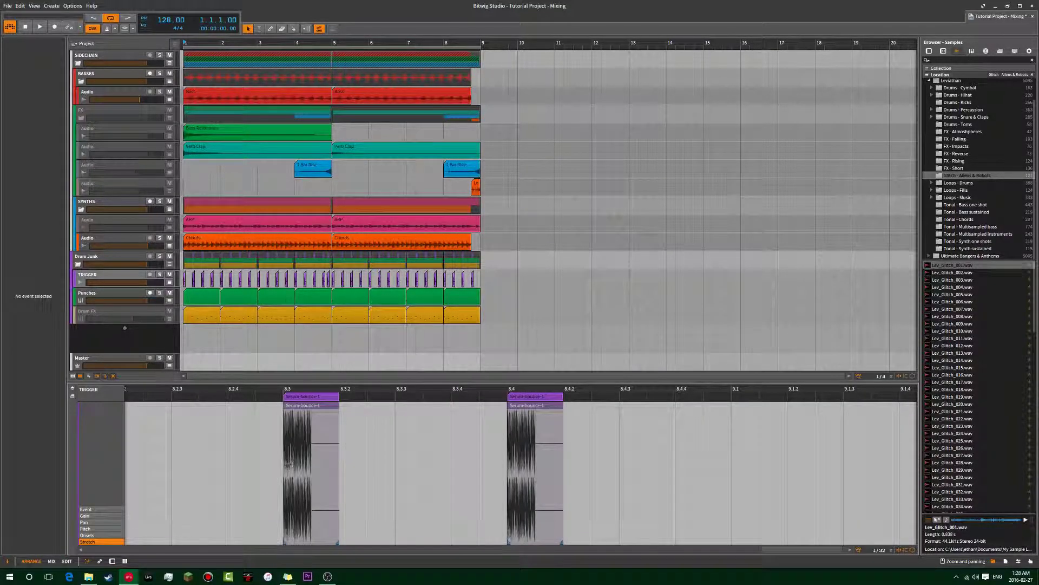
{"action": "scroll", "coordinate": [266, 486], "scroll_direction": "up", "scroll_amount": 6}
{"action": "key", "text": "alt+3"}
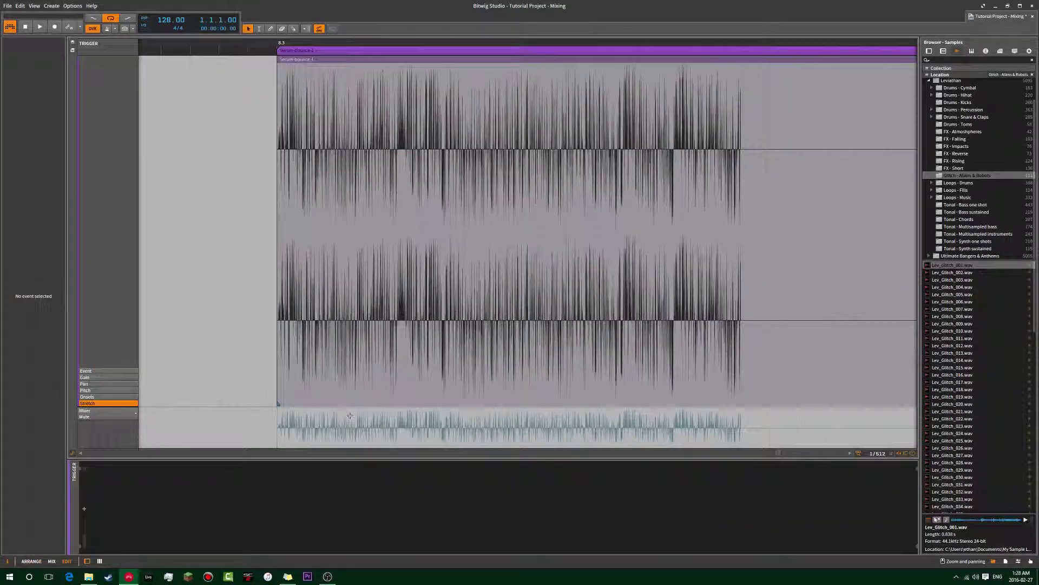
{"action": "scroll", "coordinate": [469, 243], "scroll_direction": "down", "scroll_amount": 3}
{"action": "scroll", "coordinate": [374, 205], "scroll_direction": "down", "scroll_amount": 4}
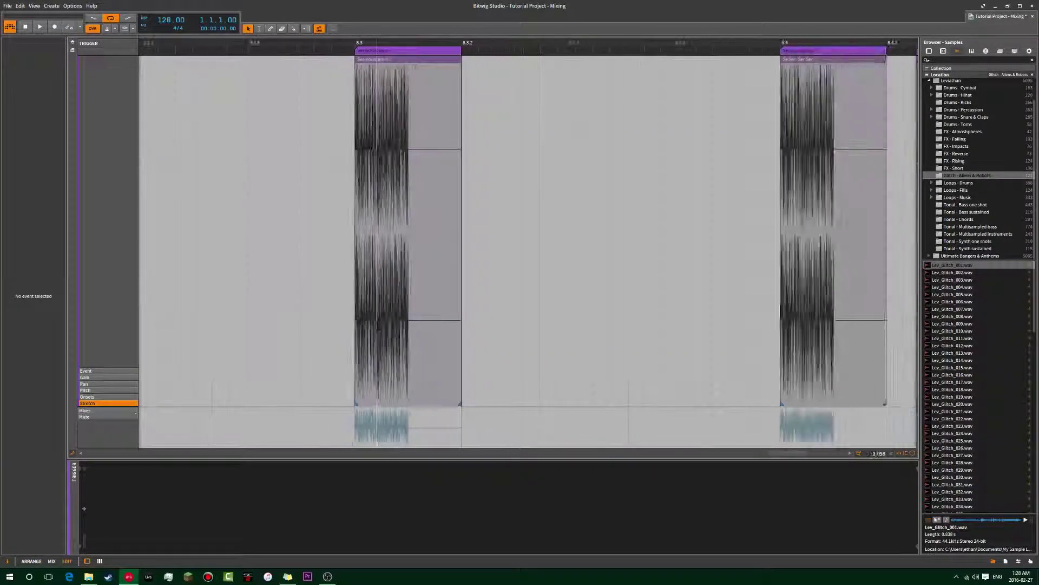
{"action": "scroll", "coordinate": [371, 129], "scroll_direction": "down", "scroll_amount": 3}
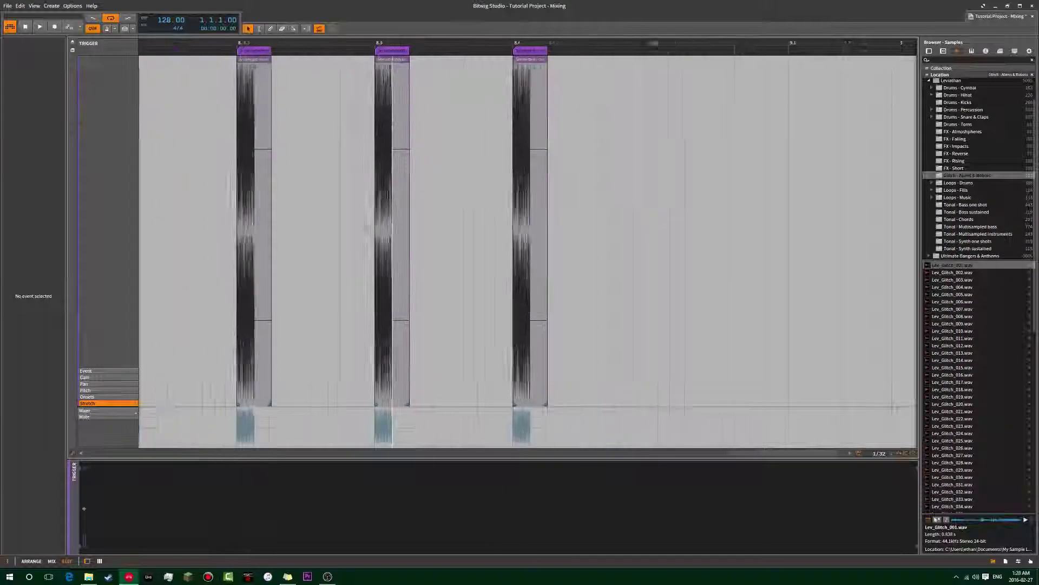
{"action": "scroll", "coordinate": [371, 129], "scroll_direction": "up", "scroll_amount": 6}
{"action": "scroll", "coordinate": [398, 144], "scroll_direction": "down", "scroll_amount": 1}
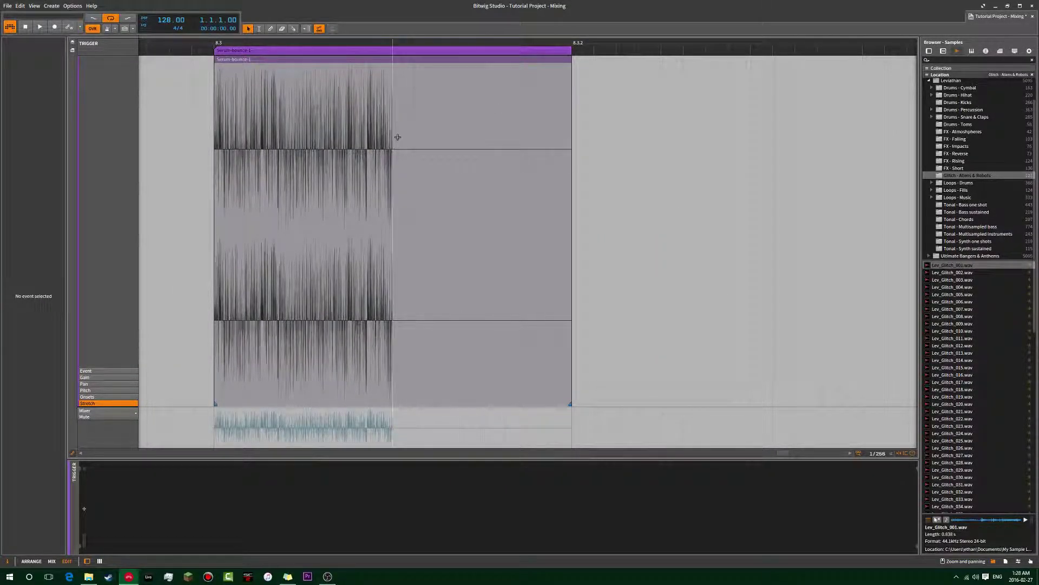
- Return to the arrangement and examine how the TRIGGER clips are spaced along the timeline
{"action": "key", "text": "alt+1"}
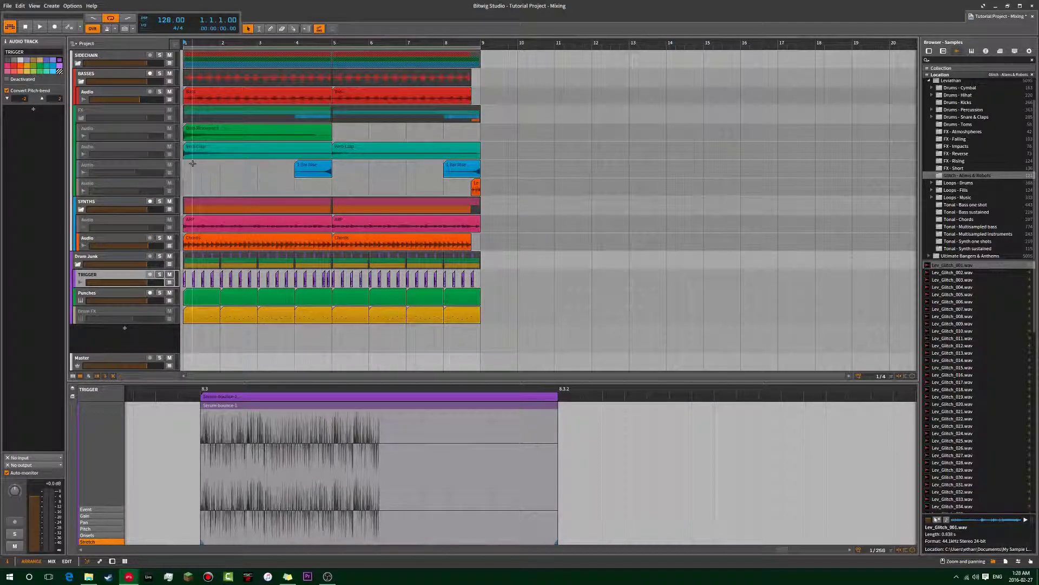
{"action": "key", "text": "plus"}
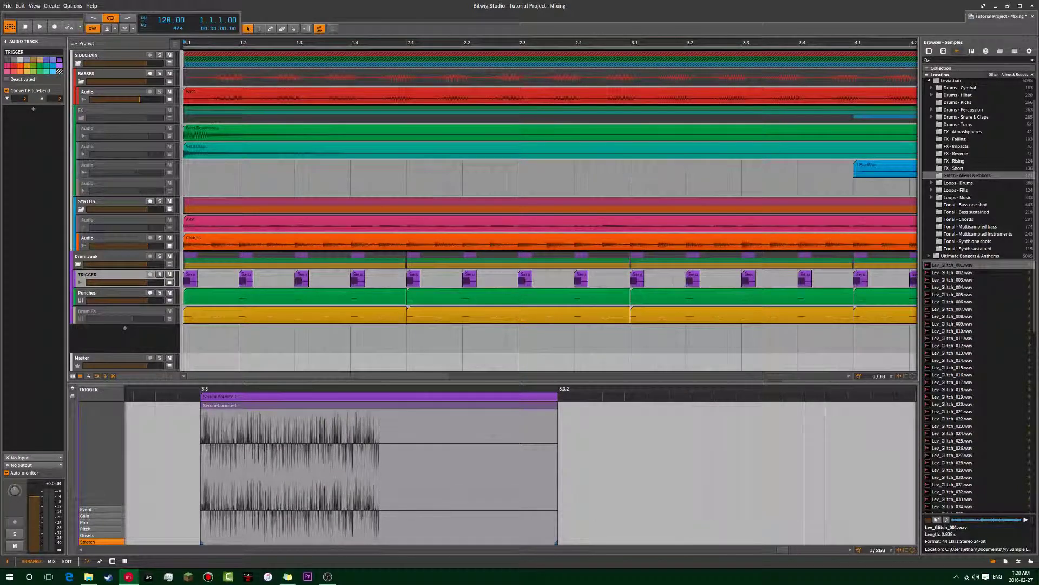
{"action": "key", "text": "plus"}
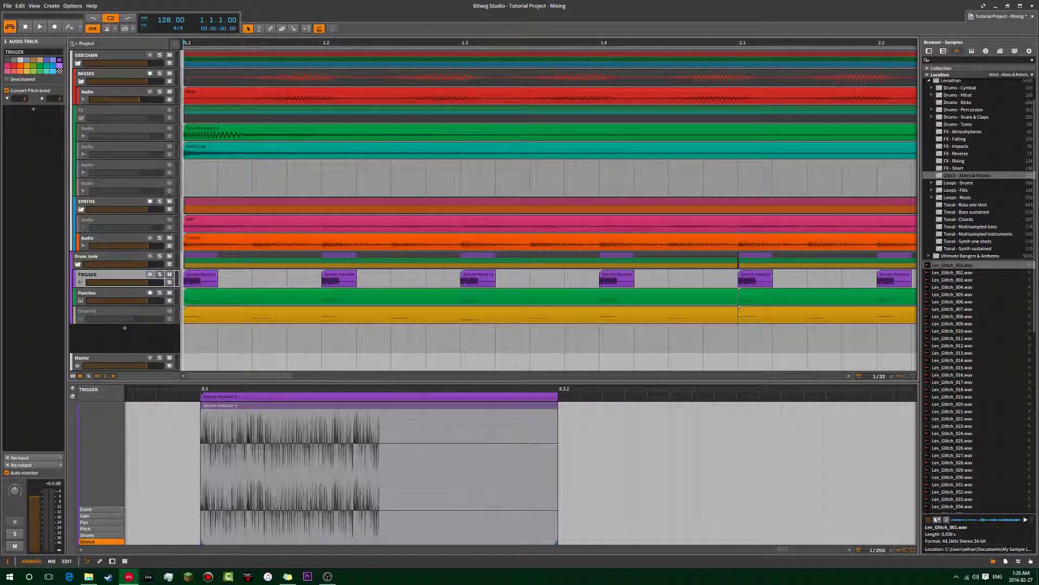
{"action": "key", "text": "minus"}
{"action": "key", "text": "minus"}
{"action": "key", "text": "minus"}
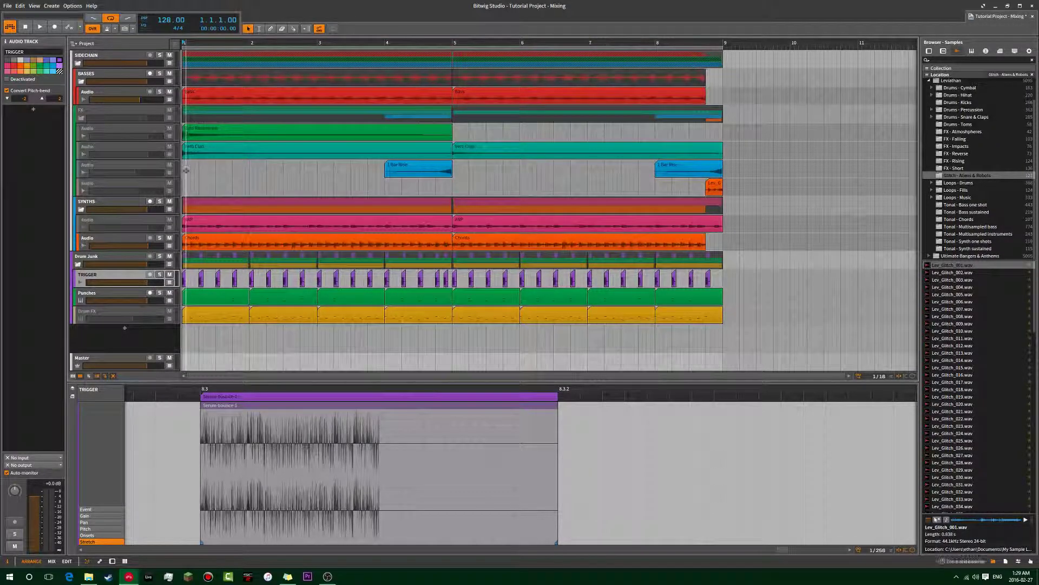
{"action": "left_click_drag", "start_coordinate": [148, 284], "coordinate": [163, 282]}
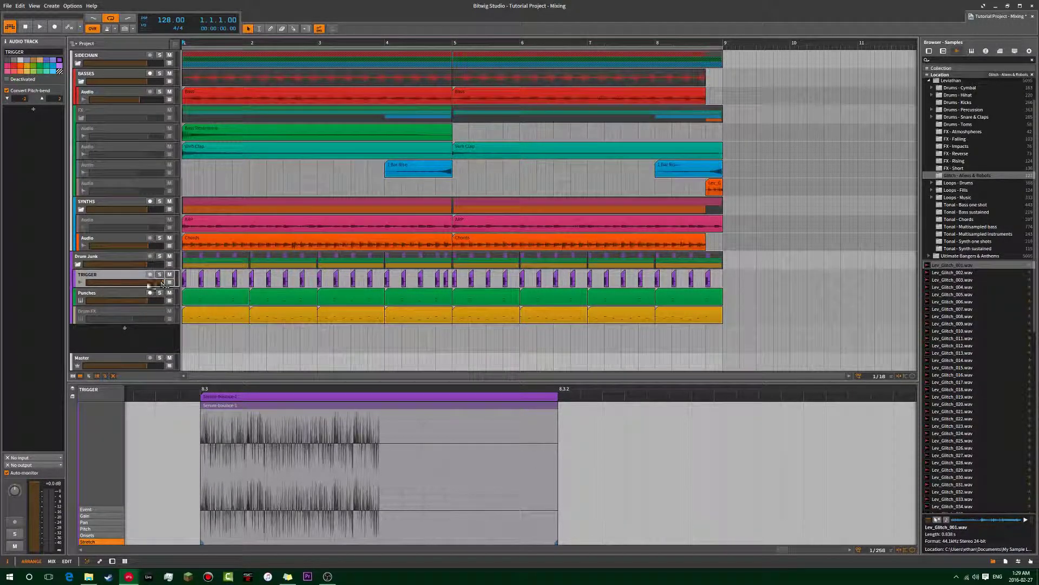
- Show the SIDECHAIN group's device chain and activate its Dynamics device
{"action": "left_click", "coordinate": [115, 58]}
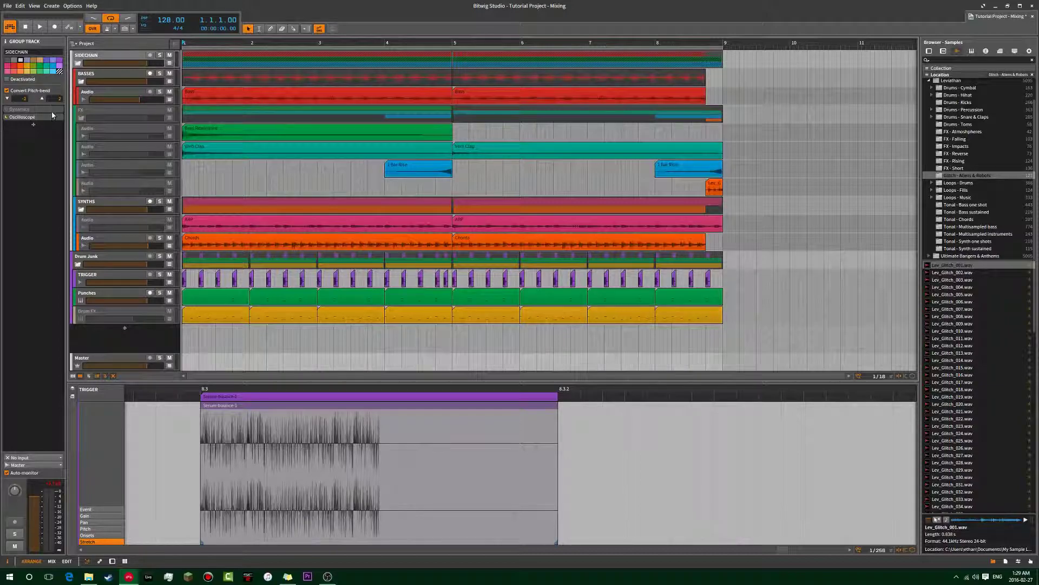
{"action": "left_click", "coordinate": [61, 111]}
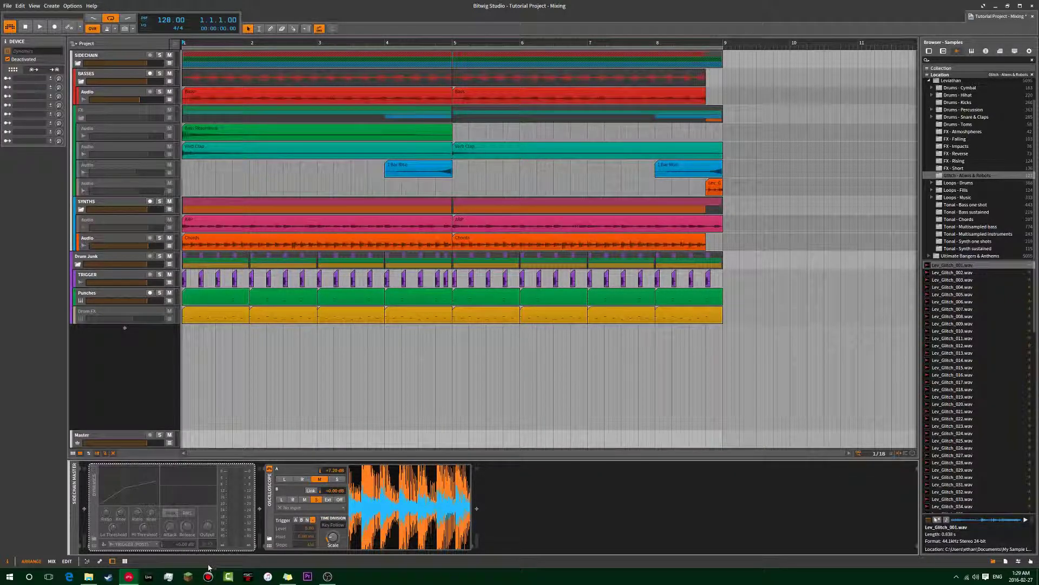
{"action": "left_click", "coordinate": [93, 468]}
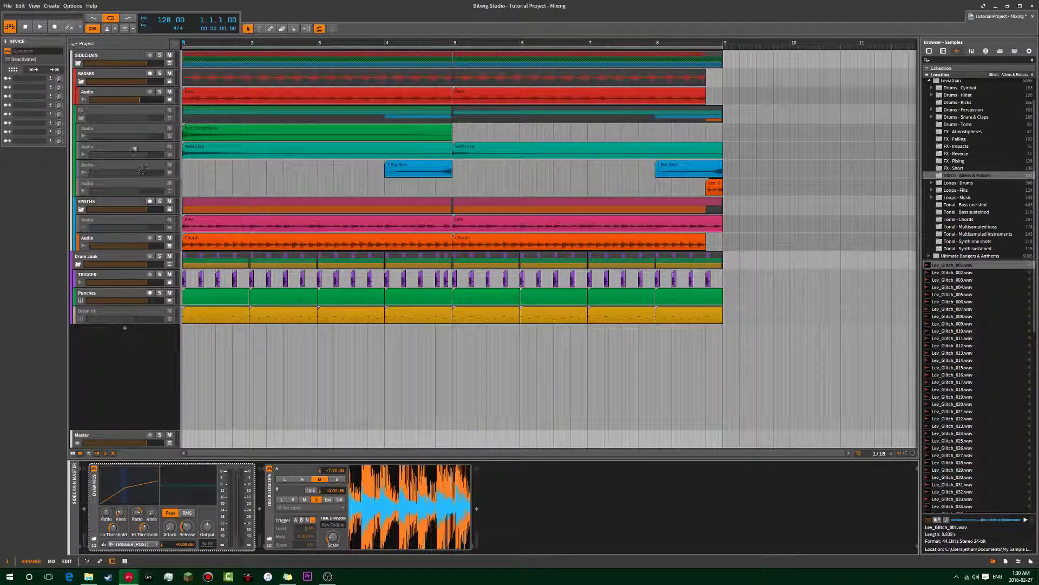
- Examine the device chains of the BASSES, Drum Junk and SYNTHS groups and of the bass, Punches and Chords tracks
{"action": "left_click", "coordinate": [107, 94]}
{"action": "left_click", "coordinate": [114, 74]}
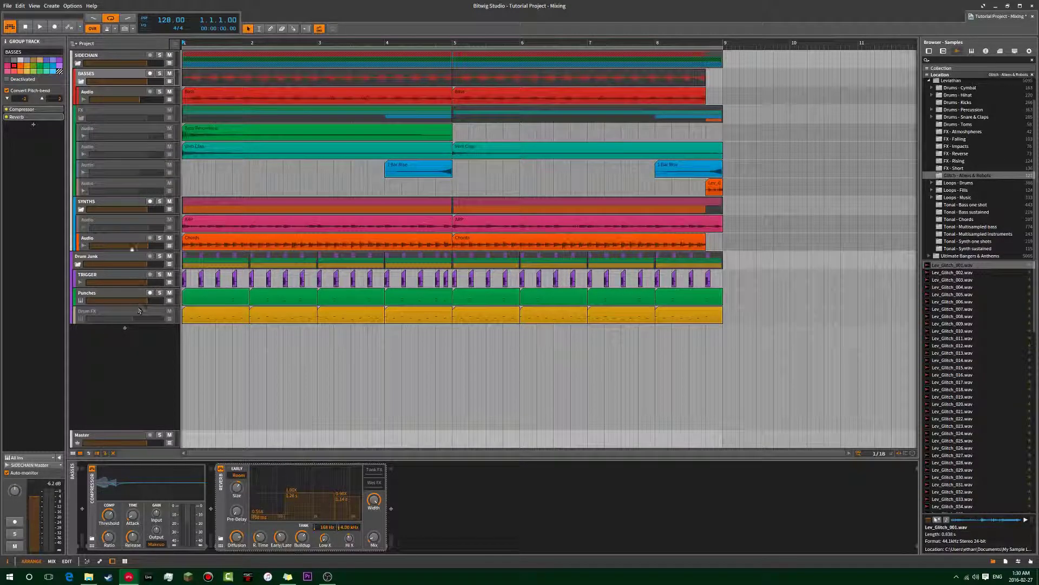
{"action": "left_click", "coordinate": [117, 258]}
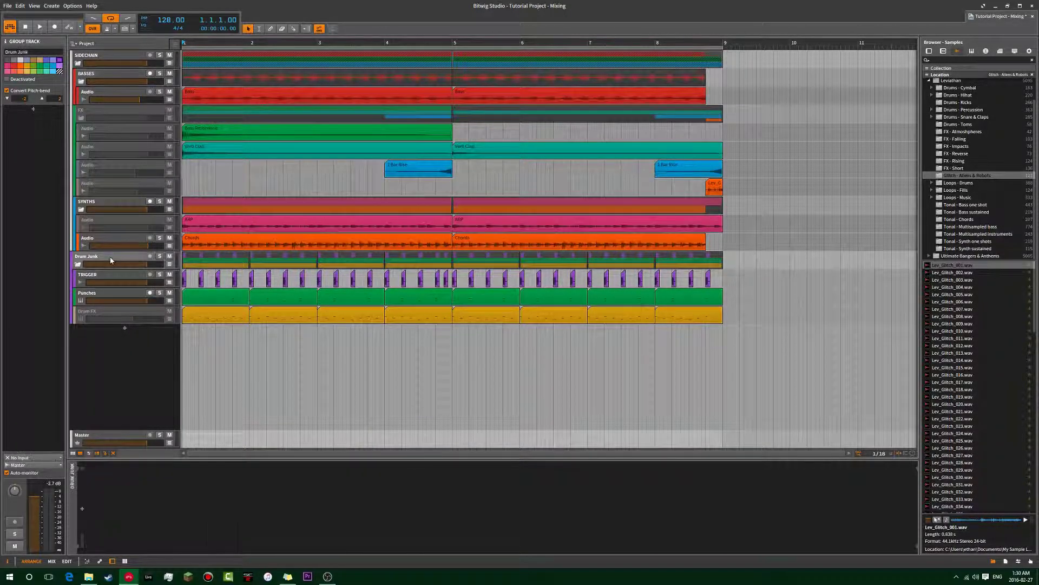
{"action": "left_click", "coordinate": [134, 294]}
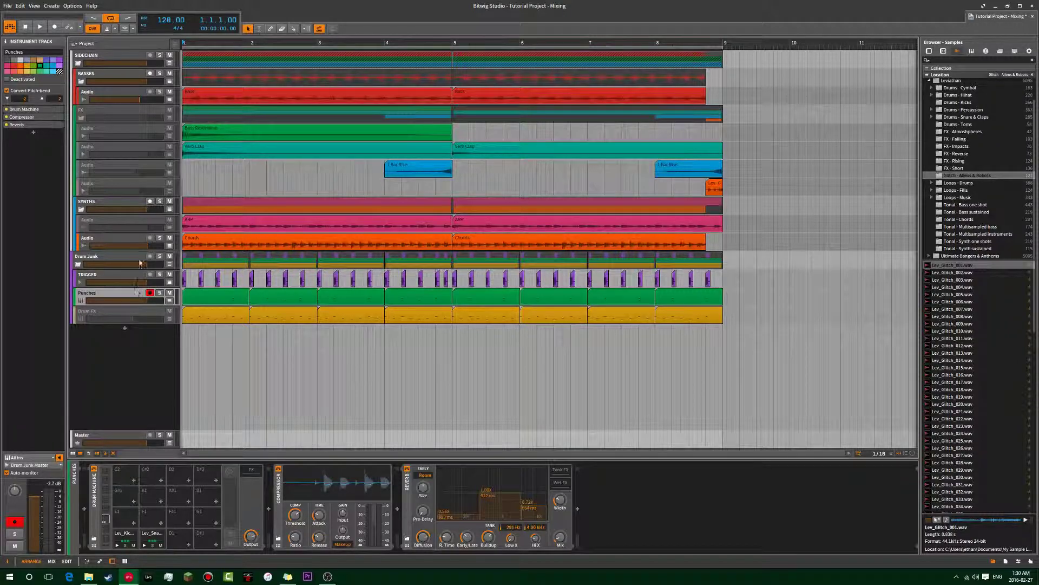
{"action": "left_click", "coordinate": [120, 92]}
{"action": "left_click", "coordinate": [121, 75]}
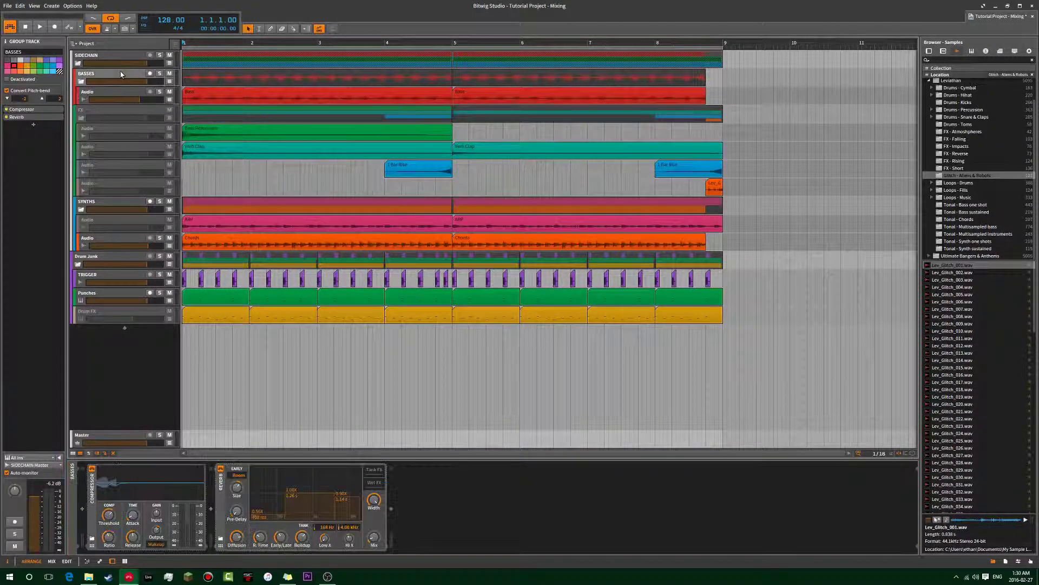
{"action": "left_click", "coordinate": [118, 201]}
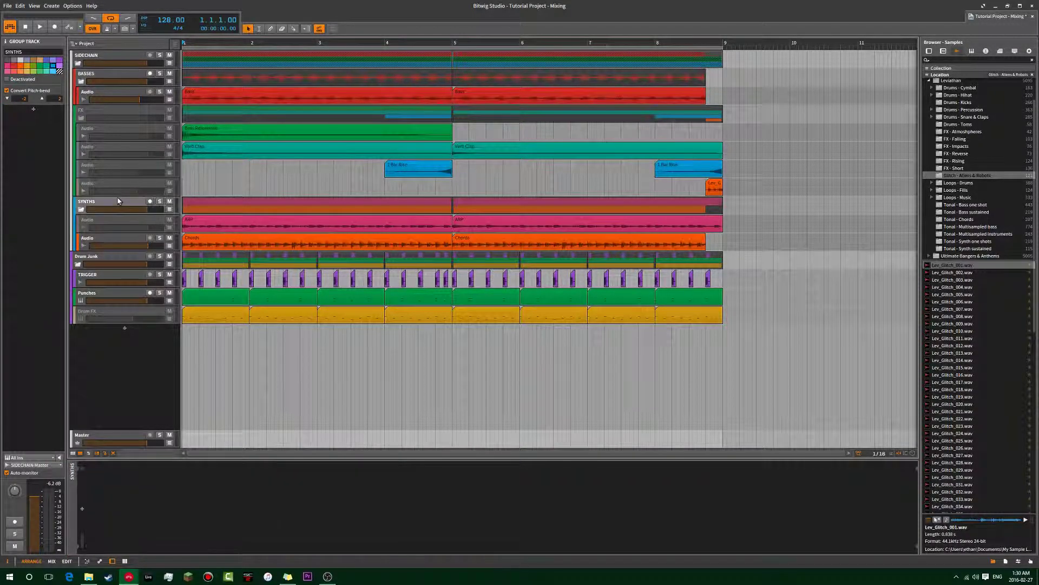
{"action": "left_click", "coordinate": [116, 239]}
{"action": "left_click", "coordinate": [140, 71]}
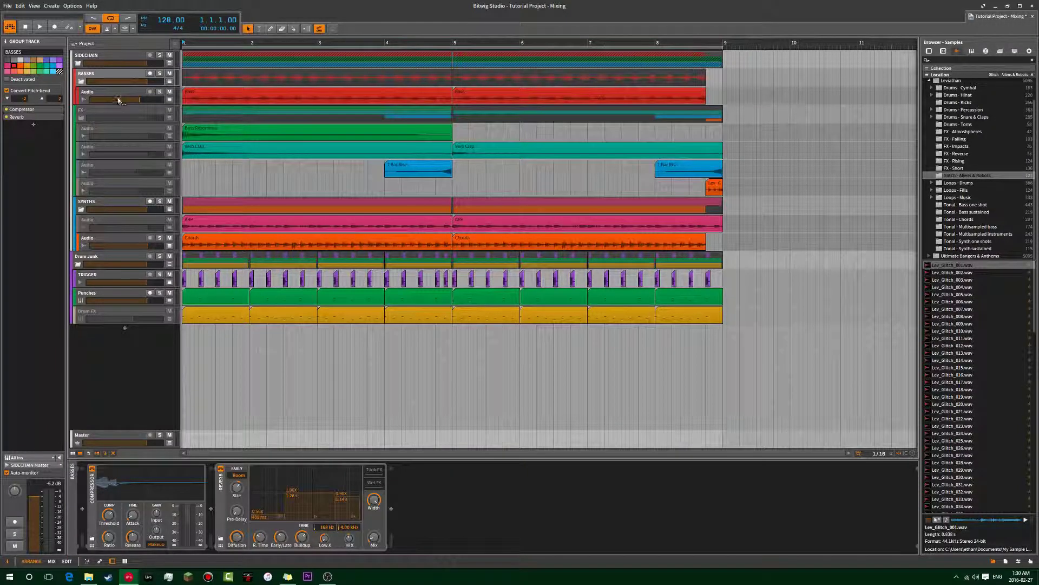
{"action": "left_click", "coordinate": [117, 96]}
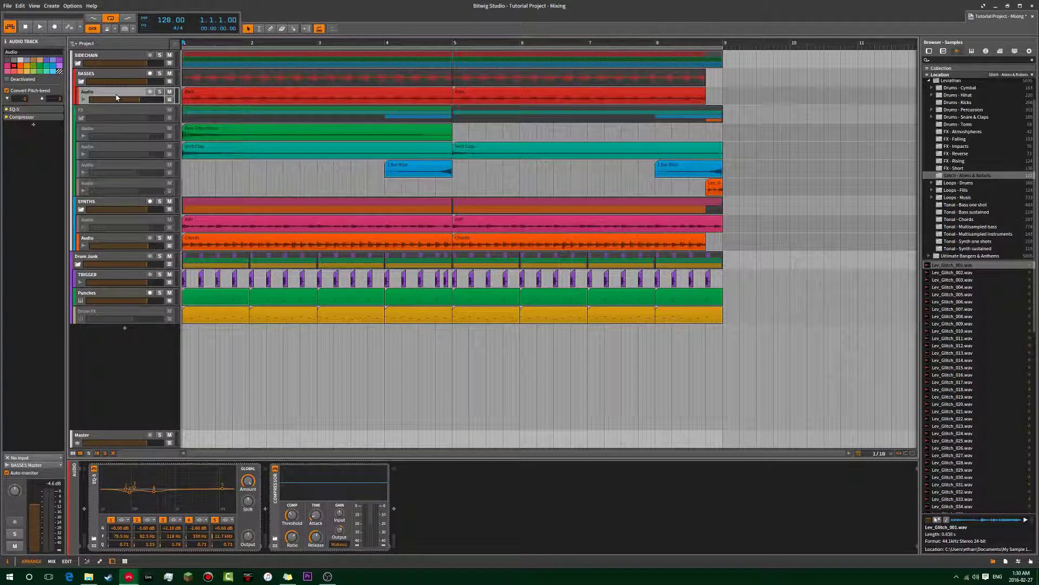
- Show the SIDECHAIN group's device chain, solo the Chords track and play it twice from the start with the oscilloscope in view
{"action": "left_click", "coordinate": [125, 54]}
{"action": "left_click", "coordinate": [197, 67]}
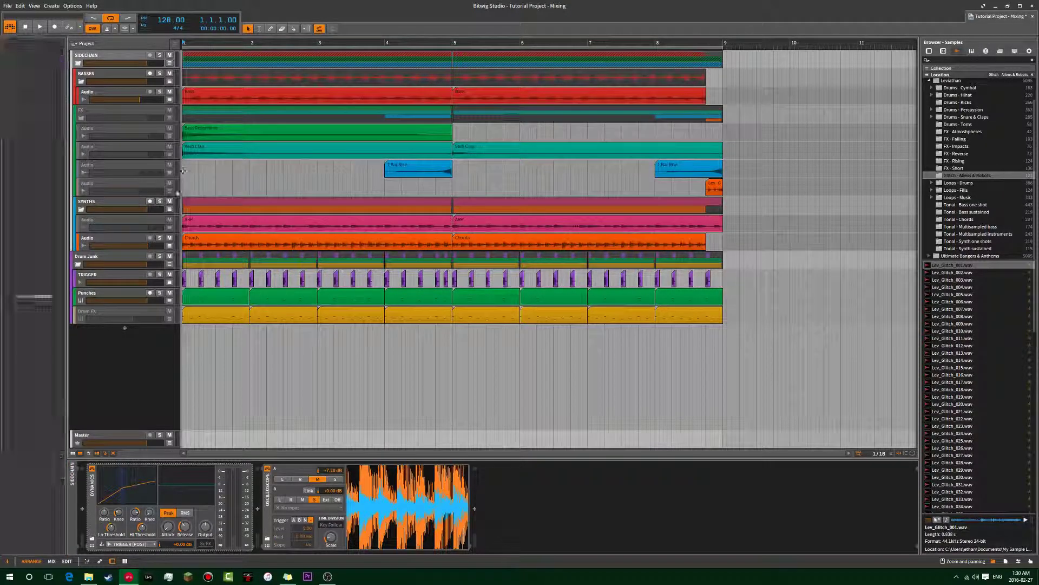
{"action": "key", "text": "plus"}
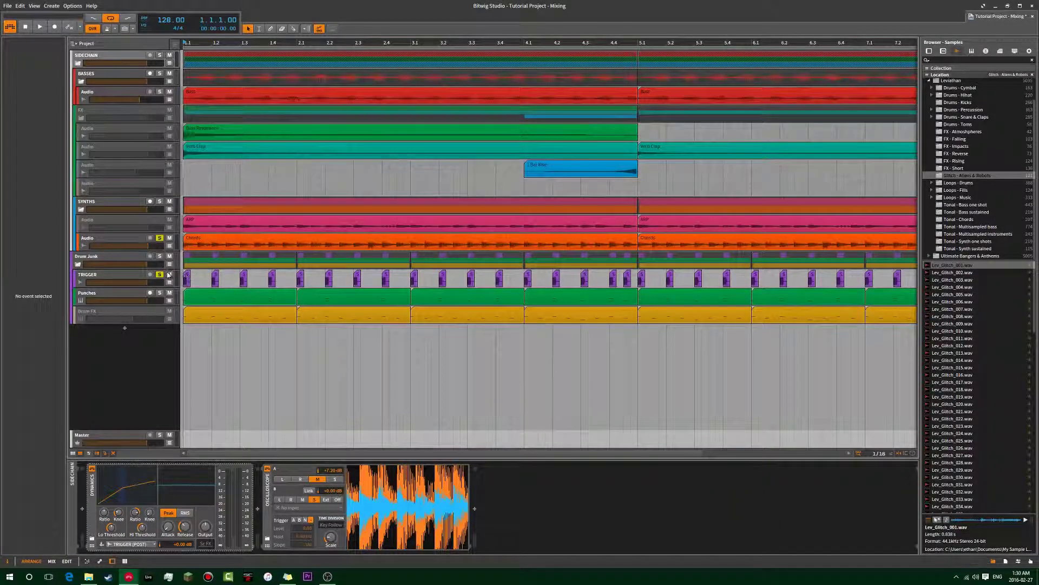
{"action": "key", "text": "space"}
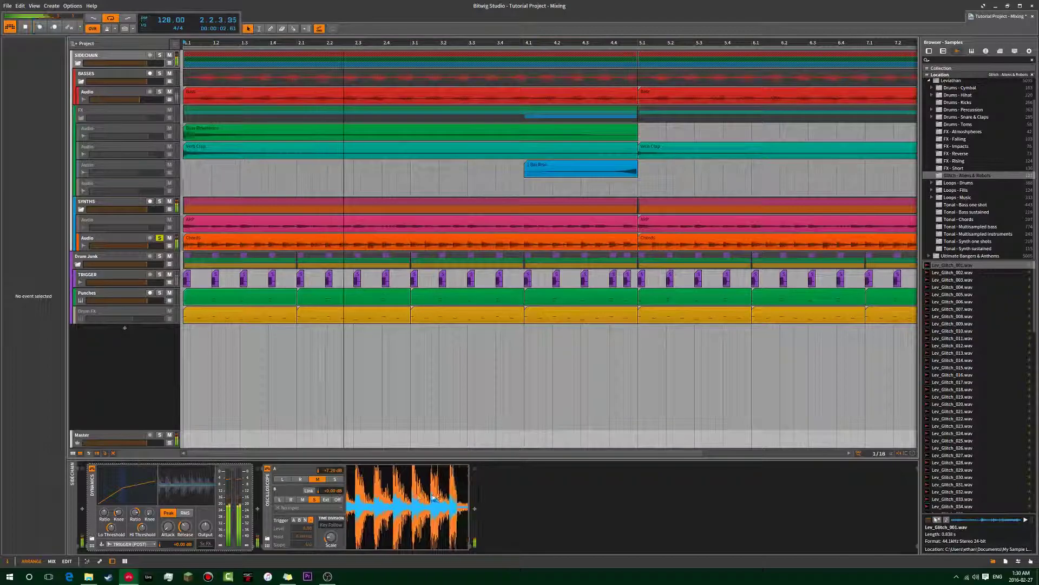
{"action": "key", "text": "space"}
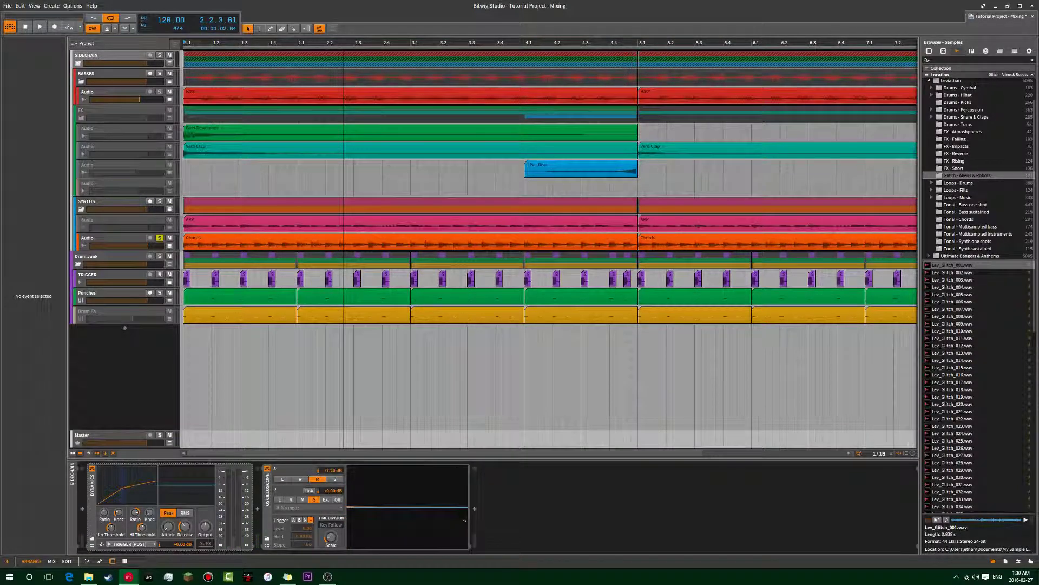
{"action": "key", "text": "space"}
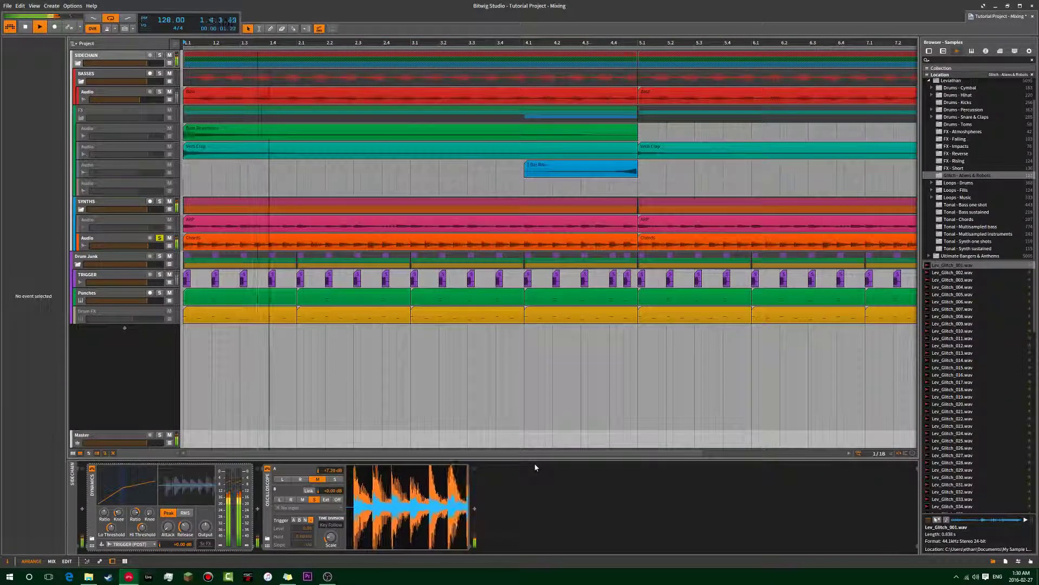
{"action": "key", "text": "space"}
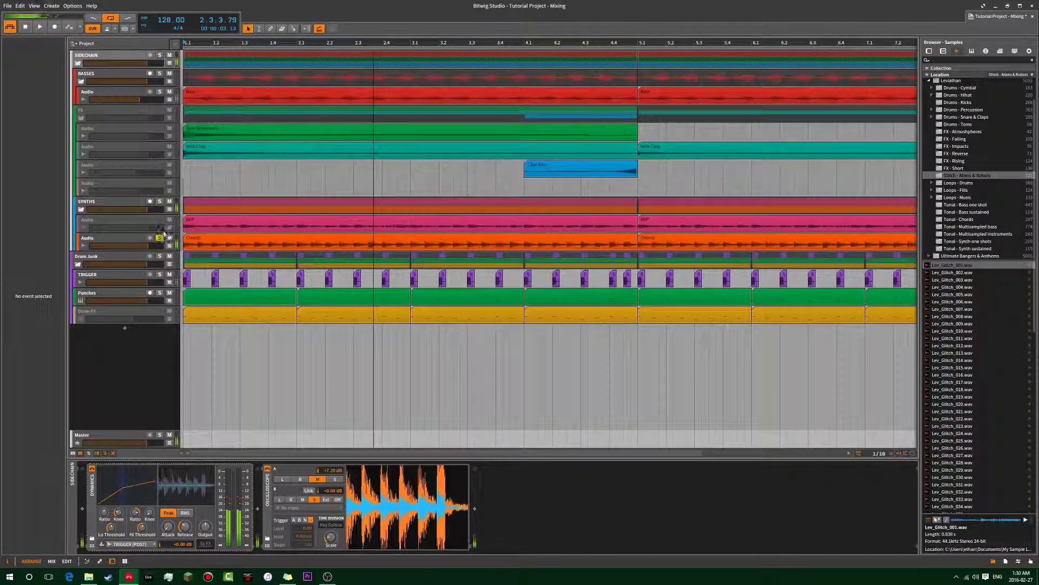
- Solo the TRIGGER track alongside the Chords track and play both from the start
{"action": "left_click", "coordinate": [159, 274]}
{"action": "key", "text": "space"}
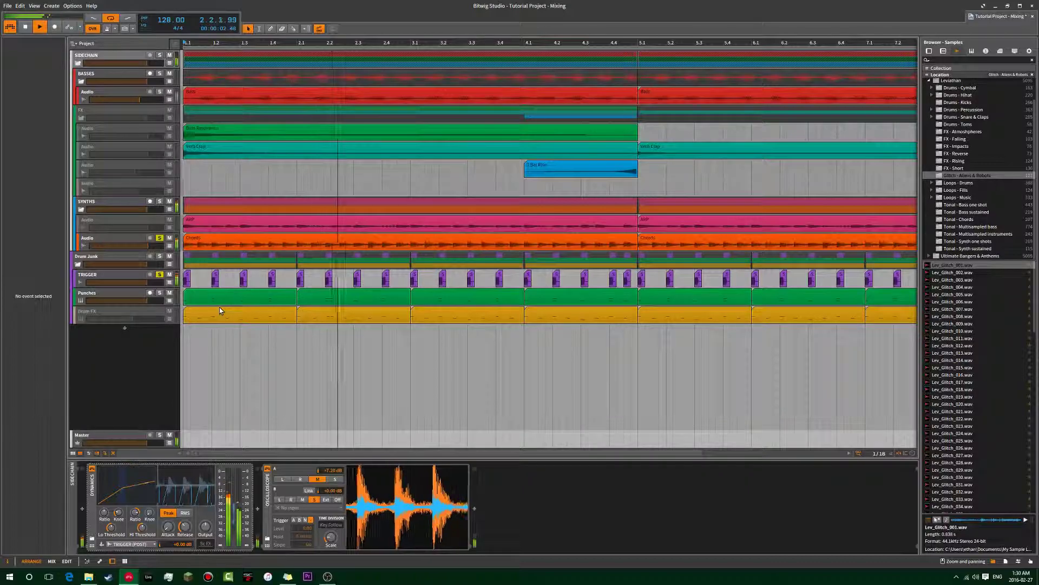
{"action": "key", "text": "space"}
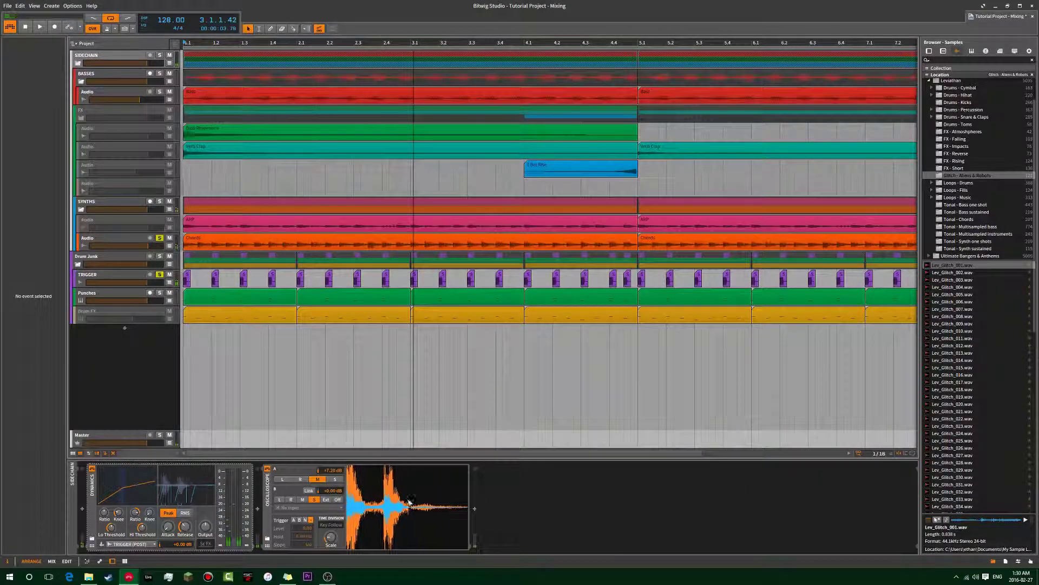
- Replay the soloed Chords and TRIGGER tracks and freeze the Oscilloscope display on the sidechained waveform
{"action": "left_click", "coordinate": [381, 512]}
{"action": "key", "text": "space"}
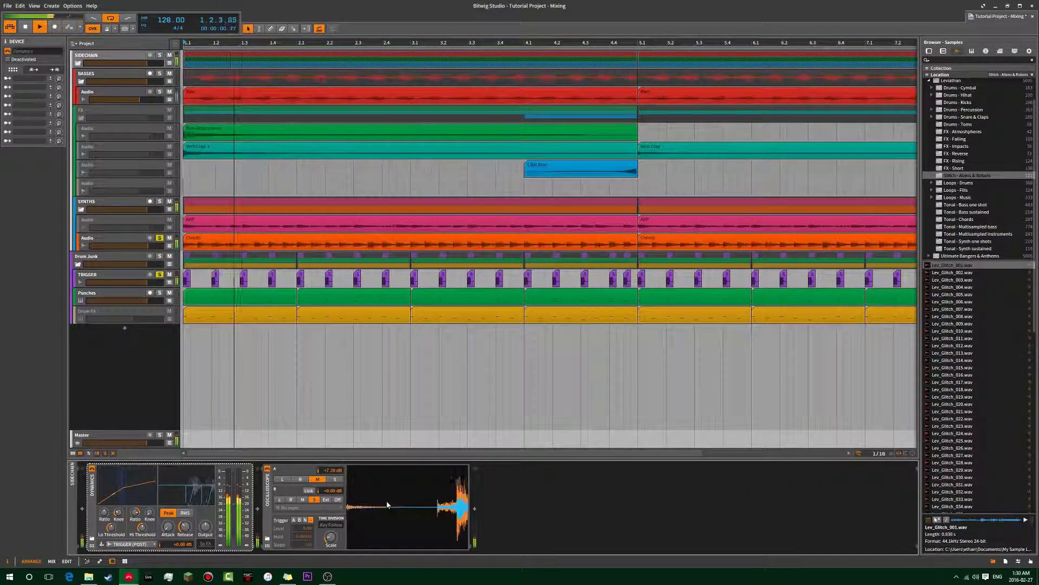
{"action": "left_click", "coordinate": [386, 501]}
{"action": "key", "text": "space"}
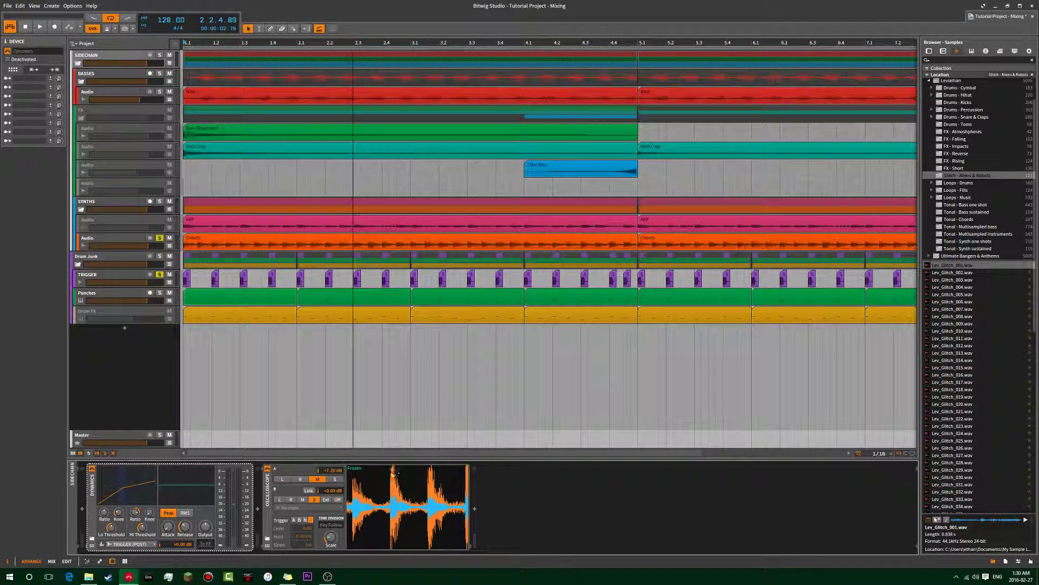
{"action": "left_click_drag", "start_coordinate": [332, 471], "coordinate": [330, 471]}
{"action": "key", "text": "space"}
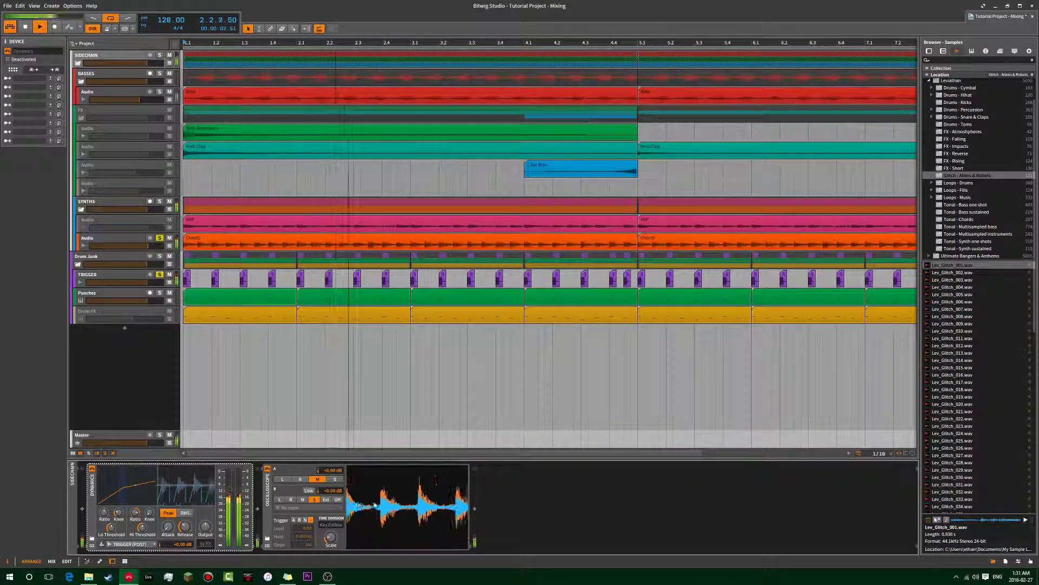
{"action": "key", "text": "space"}
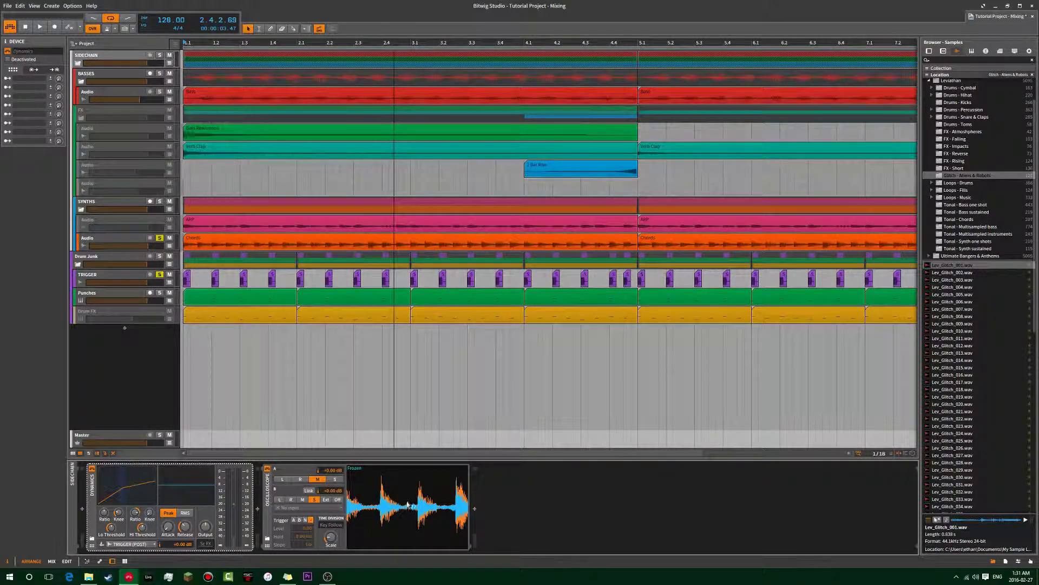
- Unsolo the TRIGGER track and replay the soloed Chords track with the oscilloscope running
{"action": "left_click", "coordinate": [160, 275]}
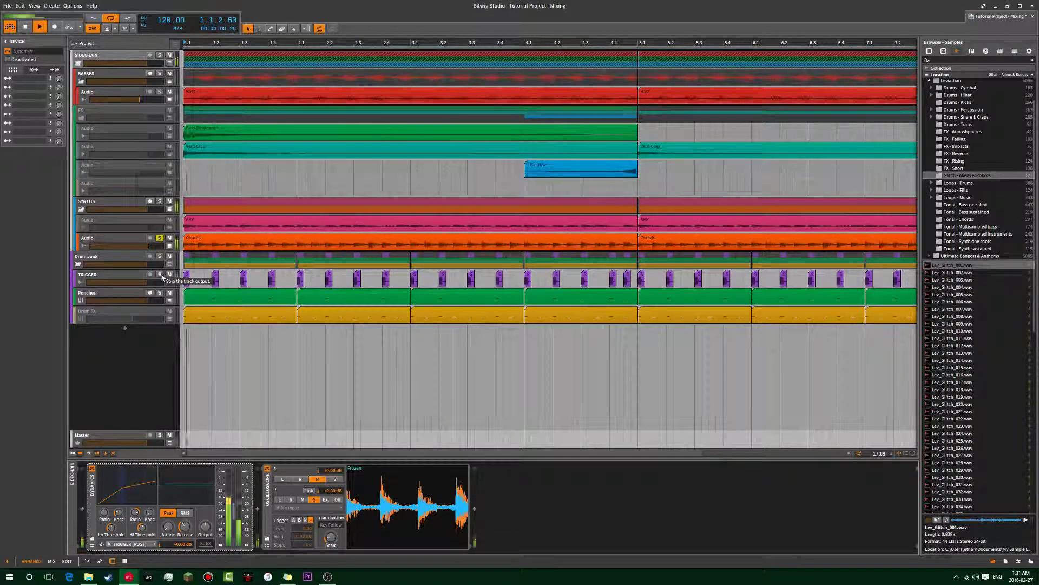
{"action": "key", "text": "space"}
{"action": "key", "text": "space"}
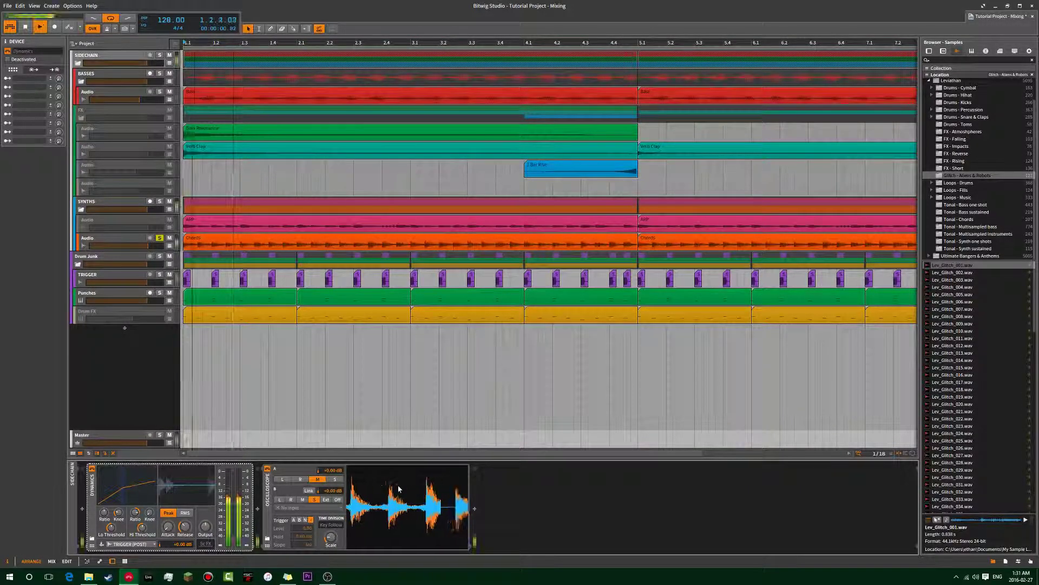
- Show the Master track's devices, solo the Punches track alongside Chords, and play both from the start
{"action": "key", "text": "space"}
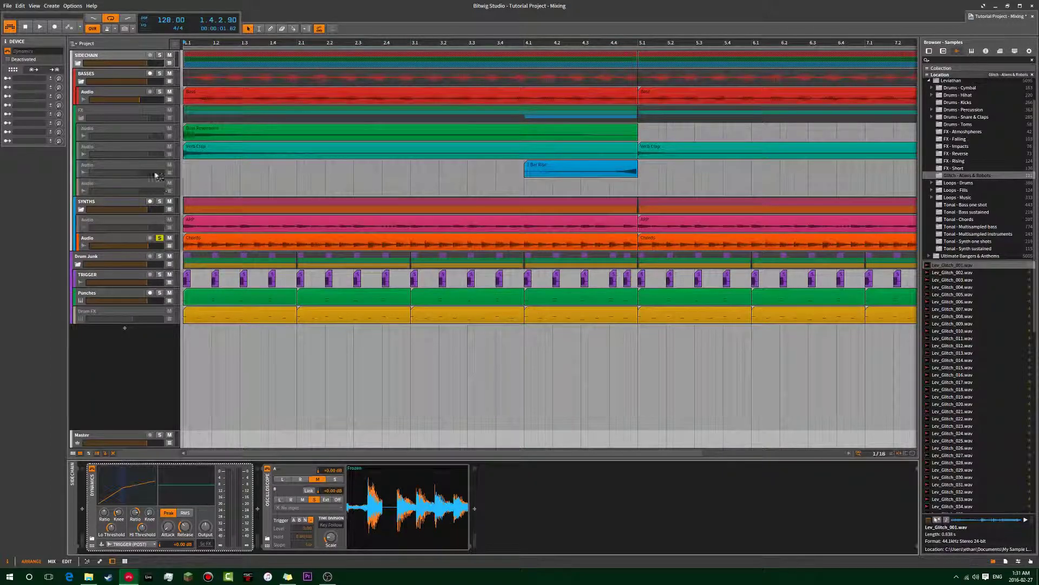
{"action": "left_click", "coordinate": [128, 379]}
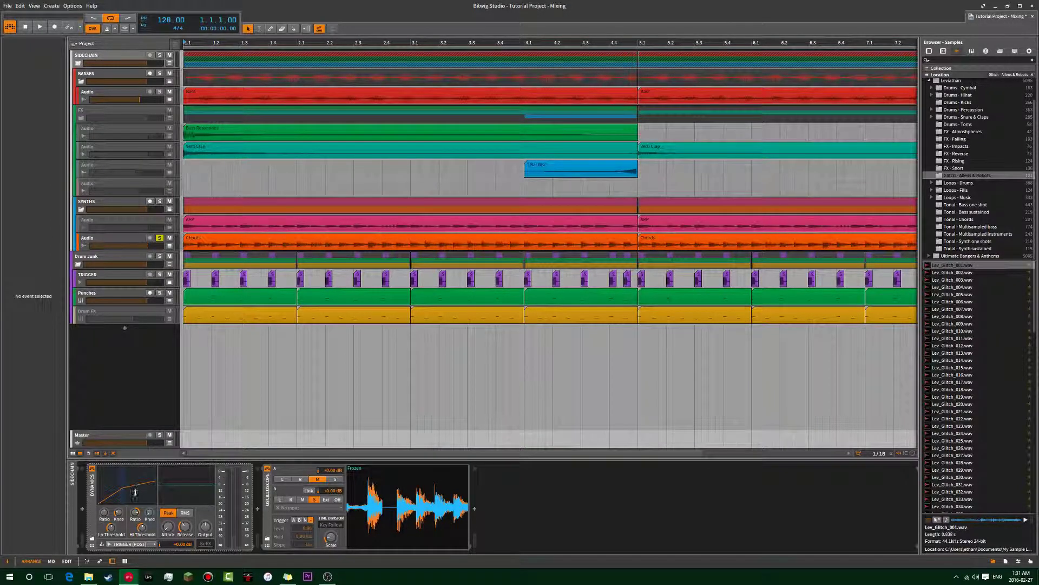
{"action": "left_click", "coordinate": [128, 444]}
{"action": "left_click", "coordinate": [159, 238]}
{"action": "key", "text": "space"}
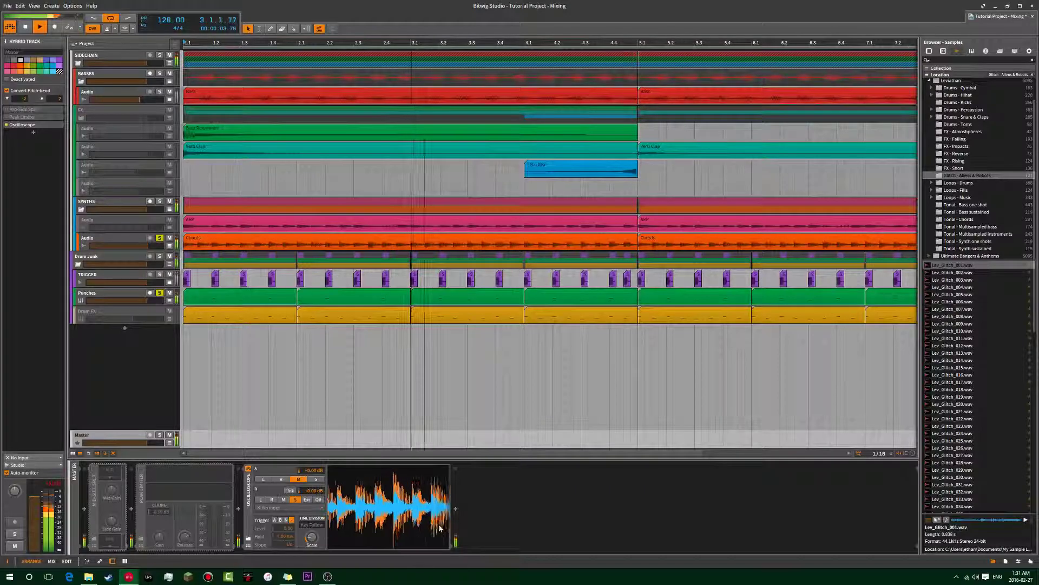
- Add the TRIGGER track to the soloed Chords and Punches tracks and replay them with the Master Oscilloscope running
{"action": "key", "text": "space"}
{"action": "left_click", "coordinate": [388, 522]}
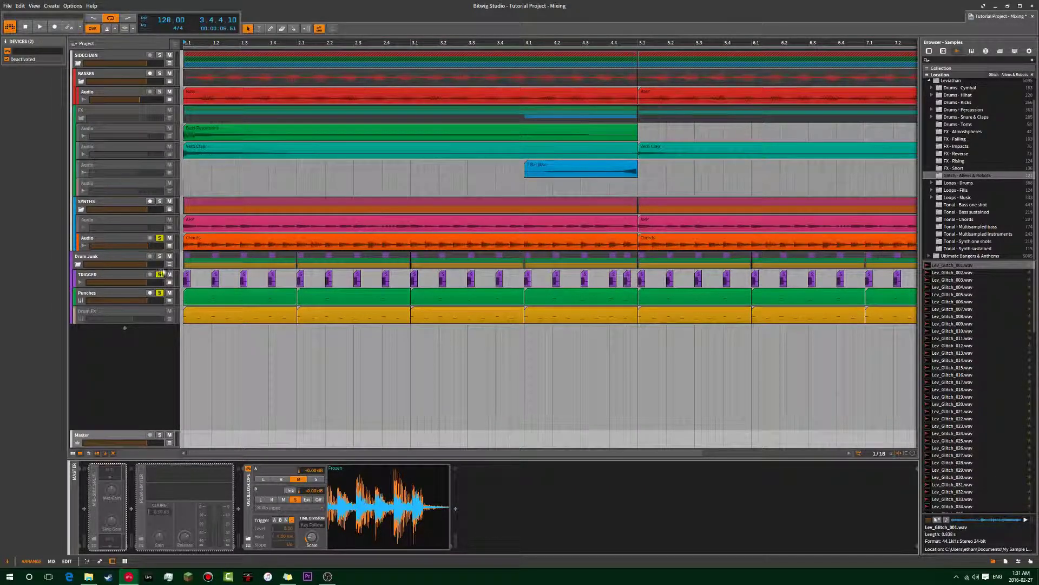
{"action": "left_click", "coordinate": [397, 495]}
{"action": "key", "text": "space"}
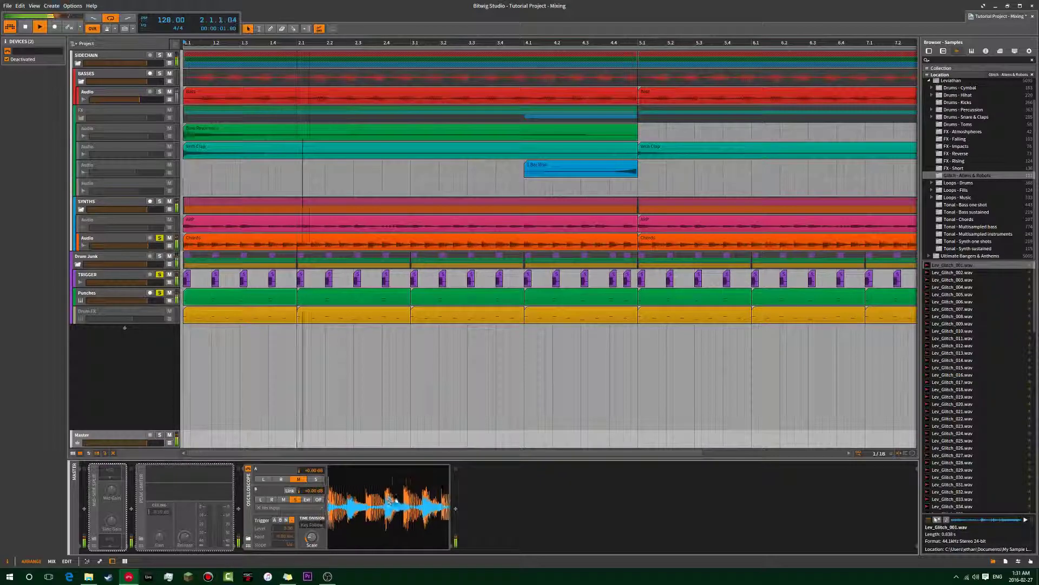
- Replay the soloed Chords, TRIGGER and Punches tracks and freeze the Master Oscilloscope on their combined waveform
{"action": "left_click", "coordinate": [377, 517]}
{"action": "key", "text": "space"}
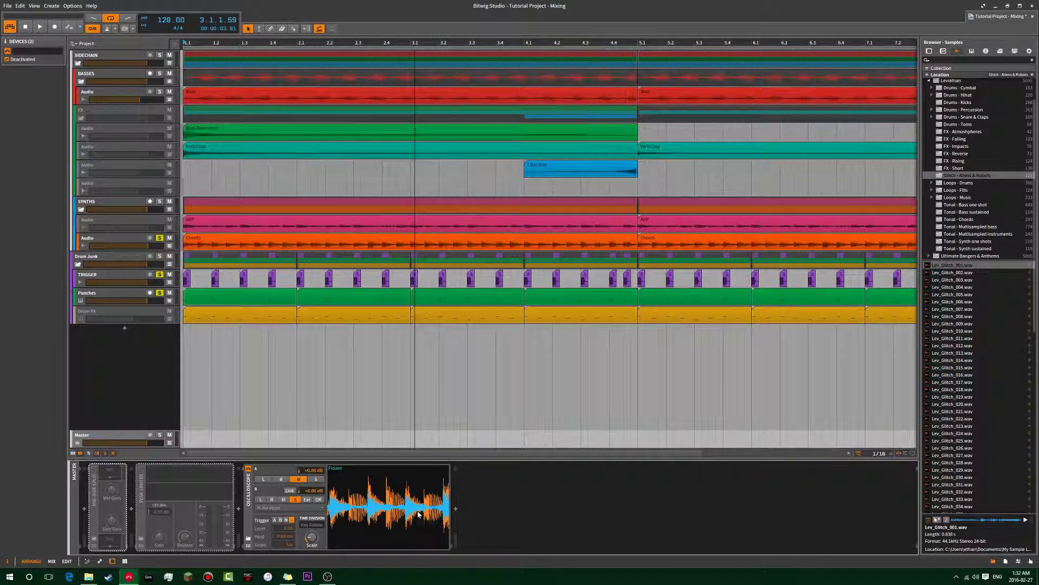
{"action": "key", "text": "space"}
{"action": "left_click", "coordinate": [372, 521]}
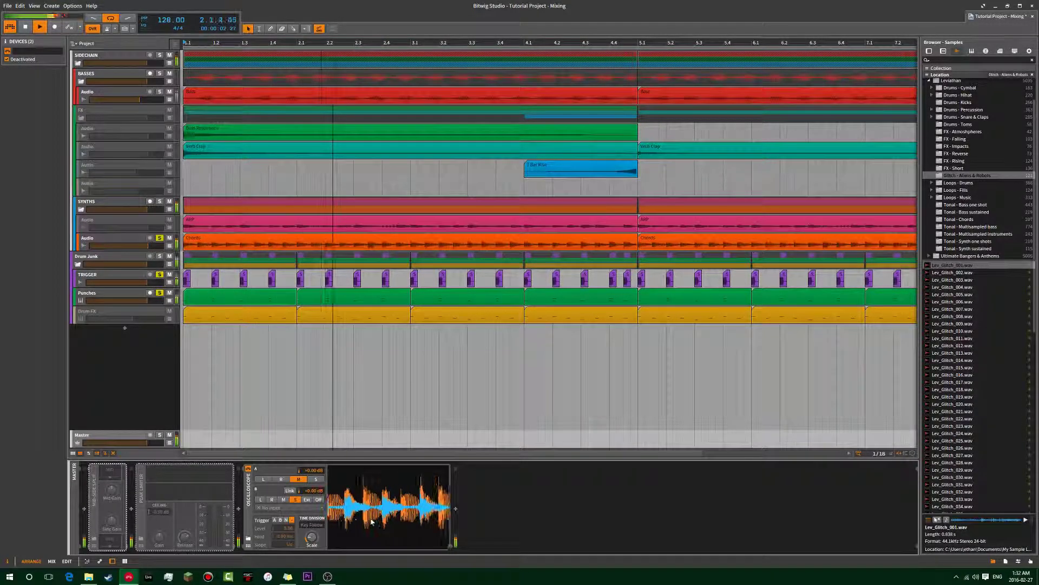
{"action": "key", "text": "space"}
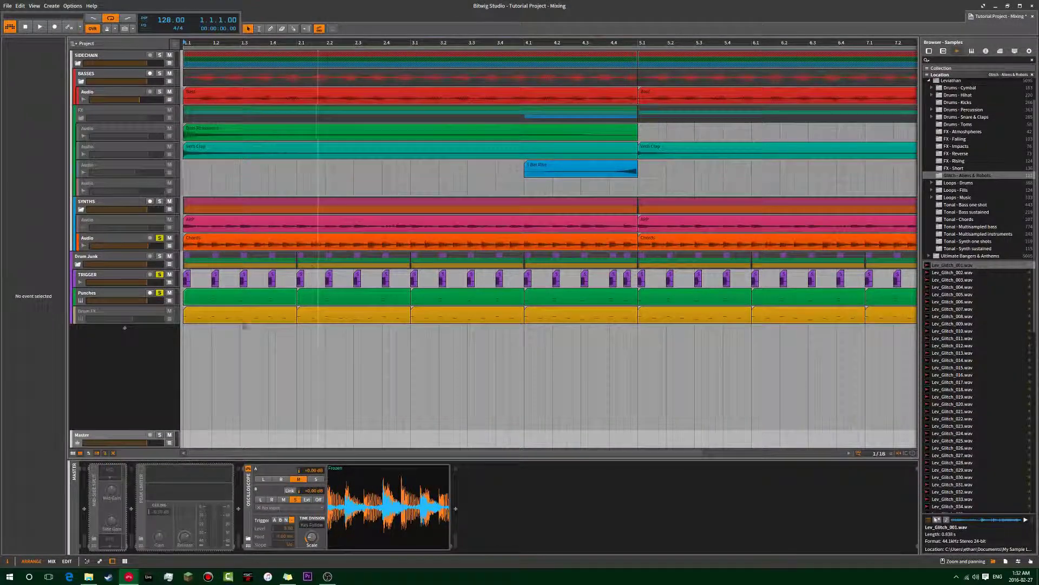
- Unsolo the Chords and Punches tracks and play the TRIGGER track soloed
{"action": "scroll", "coordinate": [247, 171], "scroll_direction": "down", "scroll_amount": 5}
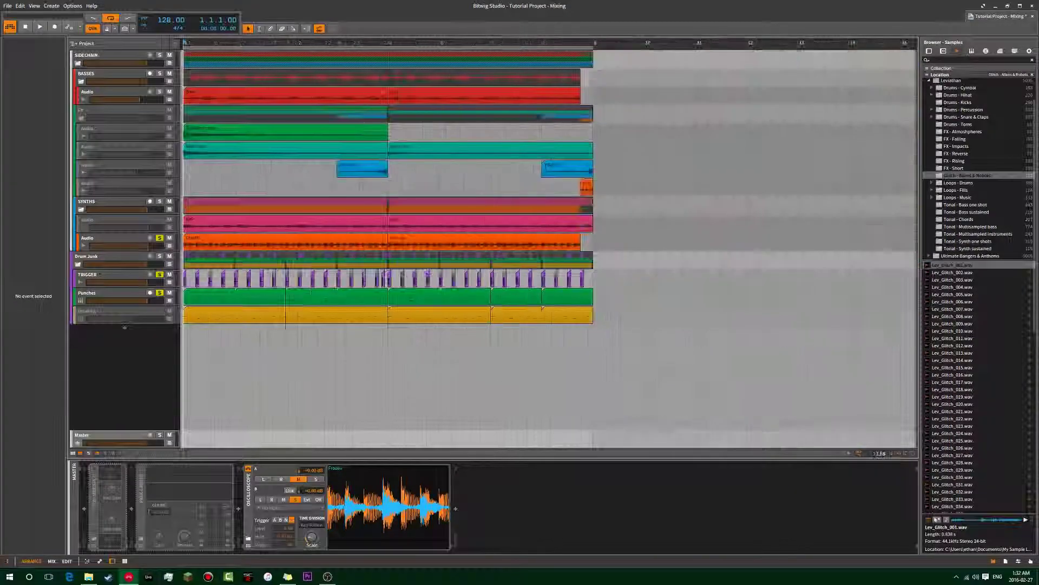
{"action": "left_click", "coordinate": [160, 292]}
{"action": "key", "text": "space"}
{"action": "left_click", "coordinate": [160, 275]}
{"action": "left_click", "coordinate": [160, 275]}
{"action": "key", "text": "space"}
{"action": "key", "text": "space"}
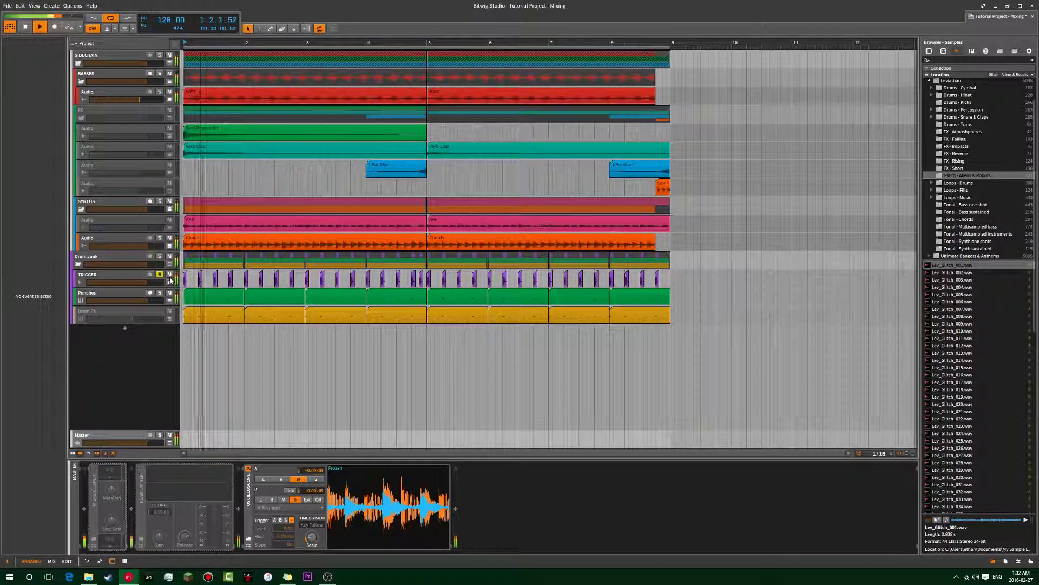
- Clear the remaining solo, mute the Punches track and play the mix from the start
{"action": "left_click", "coordinate": [160, 293]}
{"action": "key", "text": "space"}
{"action": "key", "text": "space"}
{"action": "left_click", "coordinate": [170, 293]}
{"action": "key", "text": "space"}
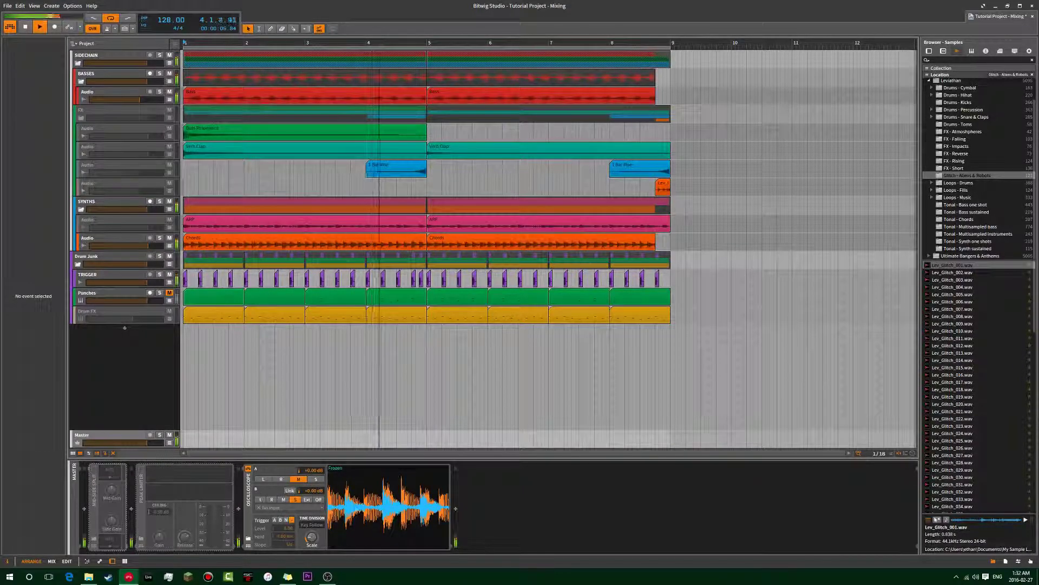
- Replay the mix without Punches and freeze the Master Oscilloscope on its waveform
{"action": "left_click", "coordinate": [394, 521]}
{"action": "key", "text": "space"}
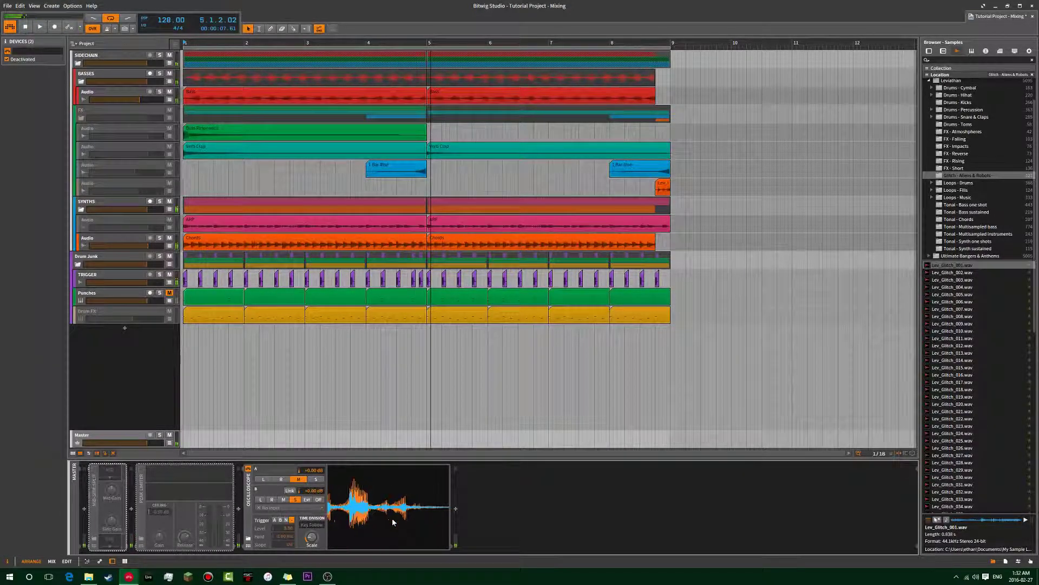
{"action": "key", "text": "space"}
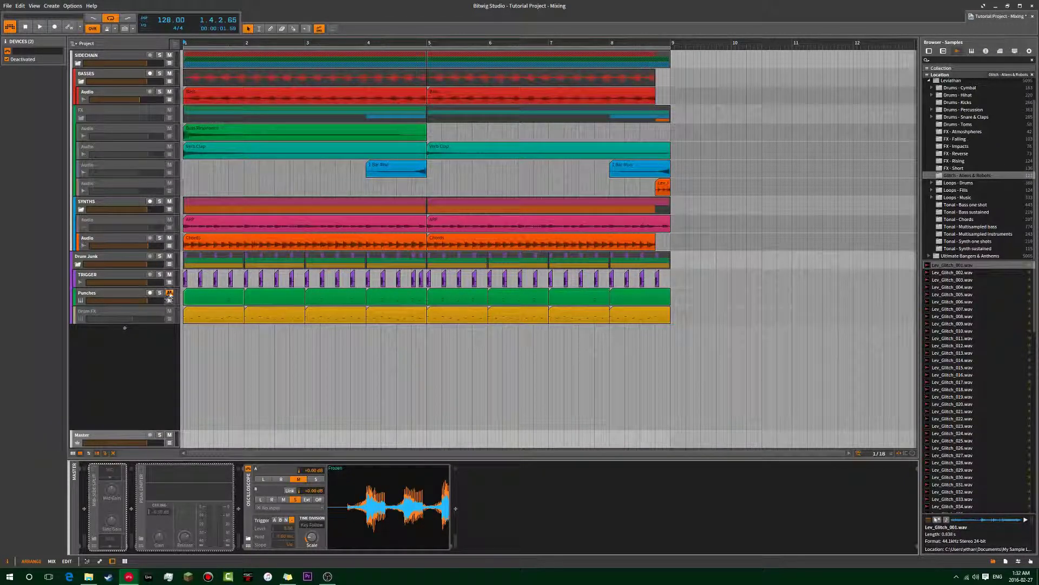
- Unmute the Punches track and replay the mix with the Master Oscilloscope running
{"action": "key", "text": "space"}
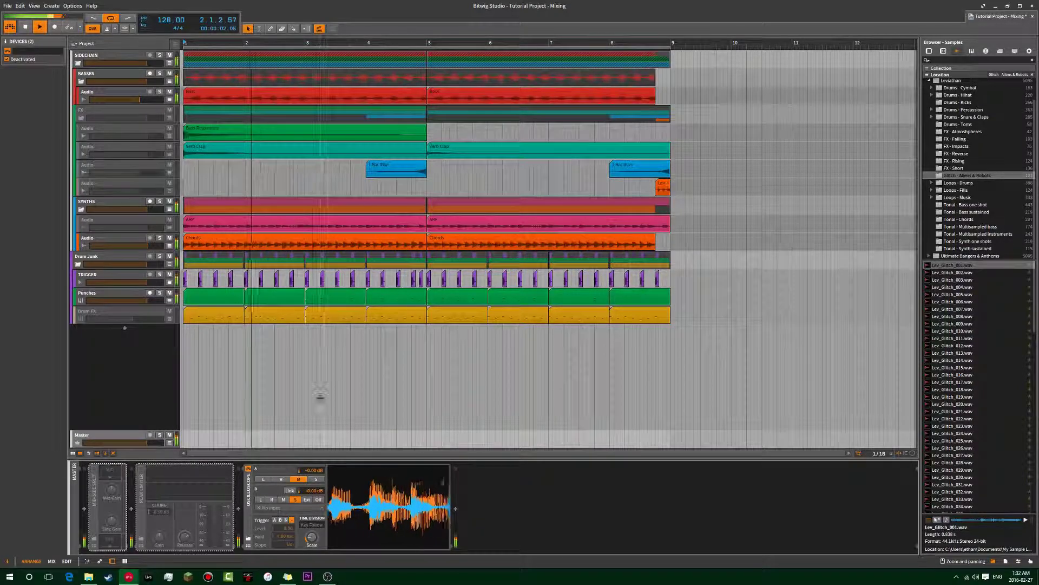
{"action": "key", "text": "space"}
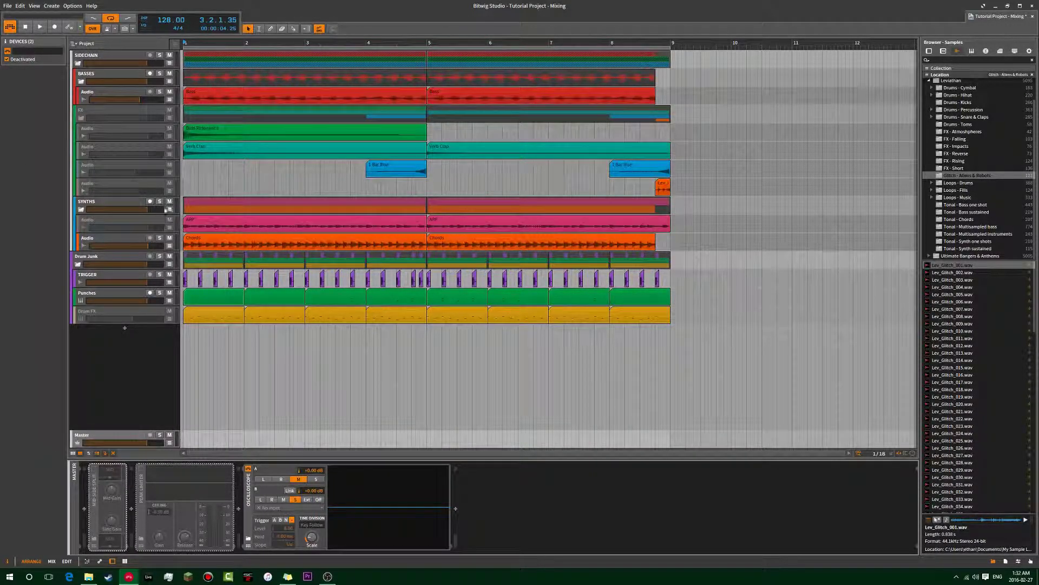
{"action": "left_click", "coordinate": [183, 340]}
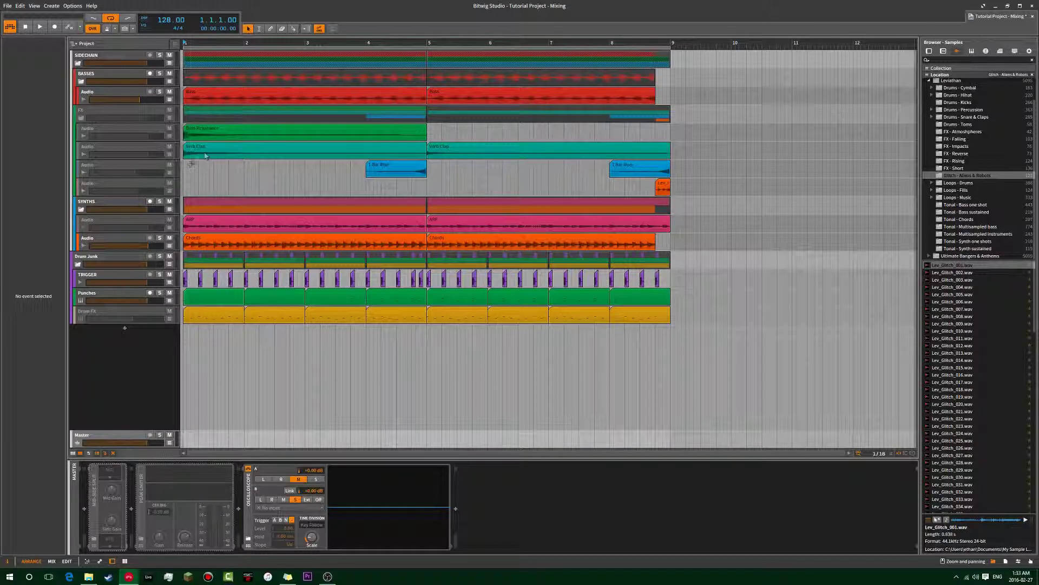
- Play the full mix from the start while switching the Master Oscilloscope off and back on
{"action": "key", "text": "space"}
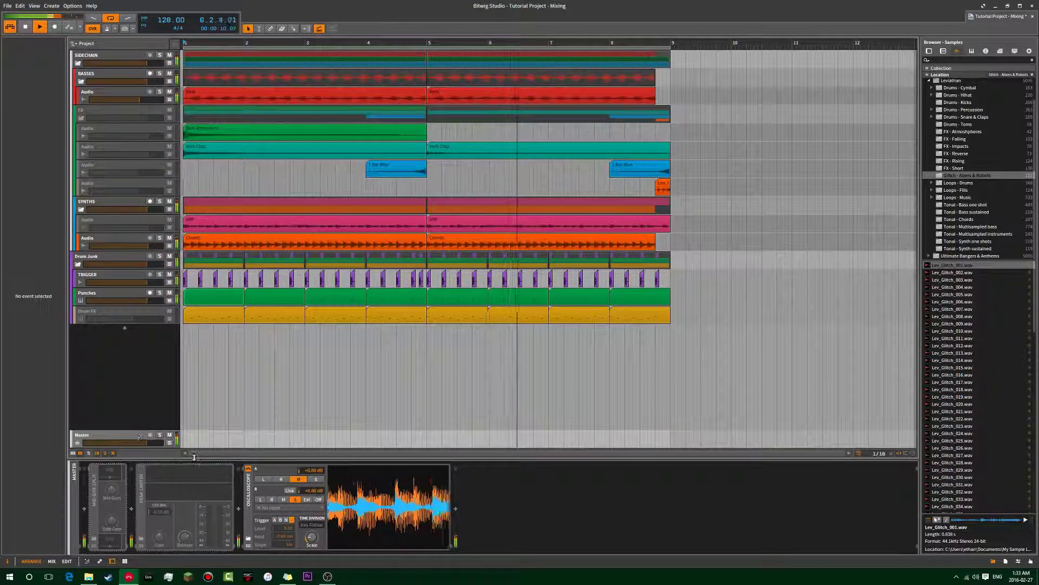
{"action": "left_click", "coordinate": [248, 469]}
{"action": "left_click", "coordinate": [247, 469]}
{"action": "key", "text": "space"}
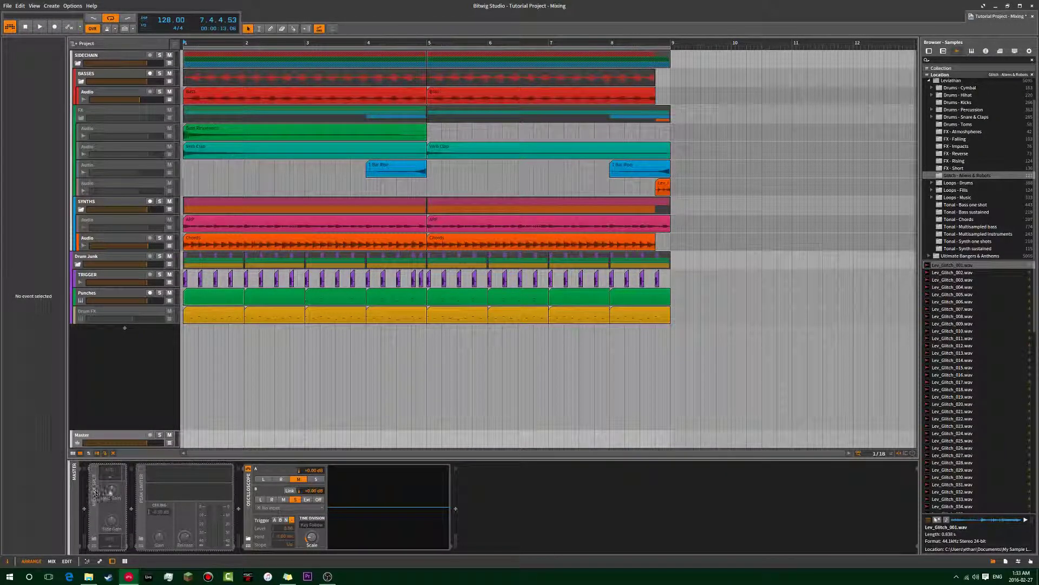
- Inspect the Master track's Peak Limiter and the Drum FX track's device chain
{"action": "left_click", "coordinate": [138, 491]}
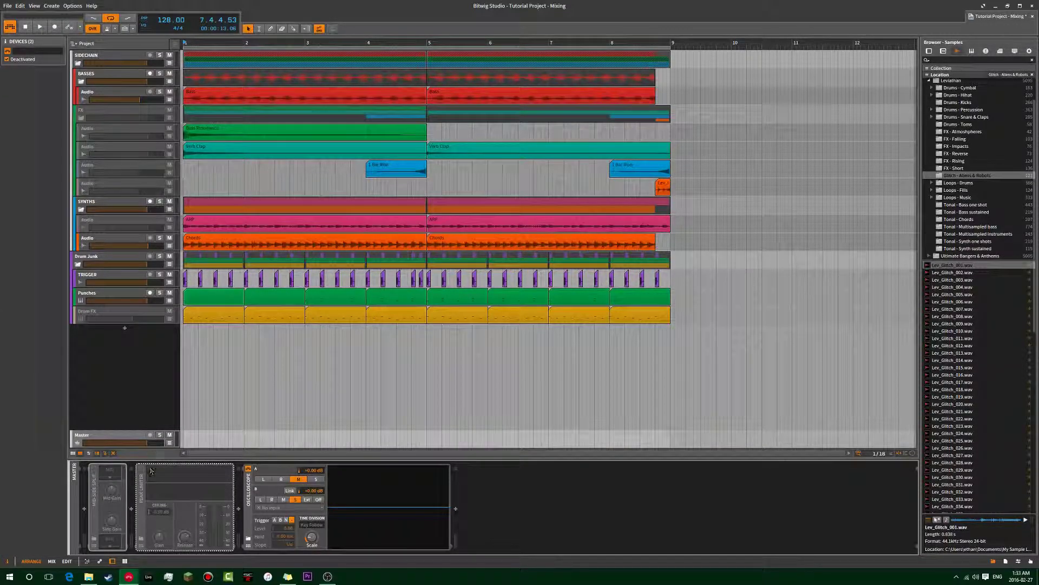
{"action": "left_click", "coordinate": [184, 186]}
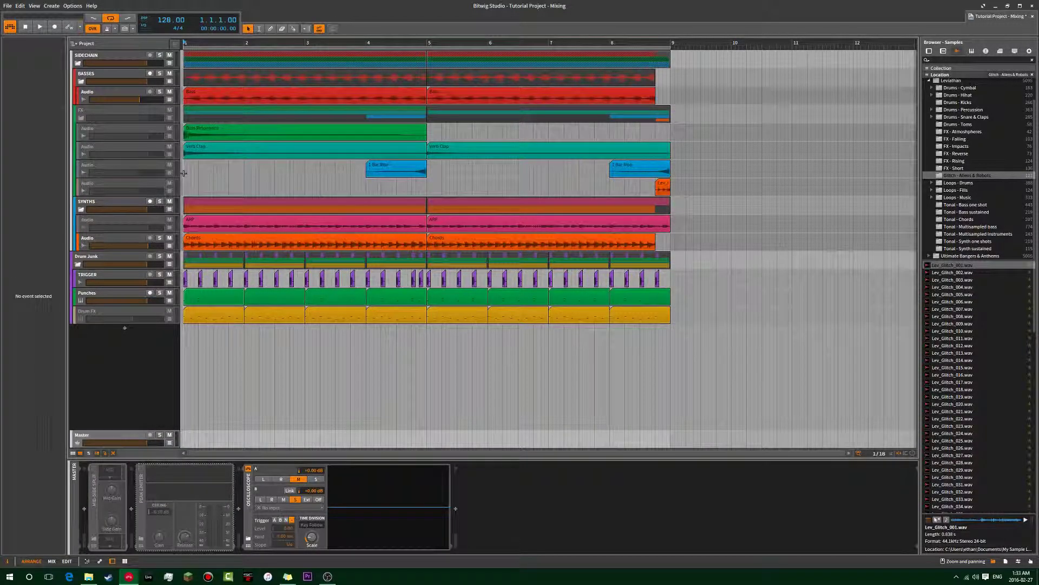
{"action": "left_click", "coordinate": [138, 315]}
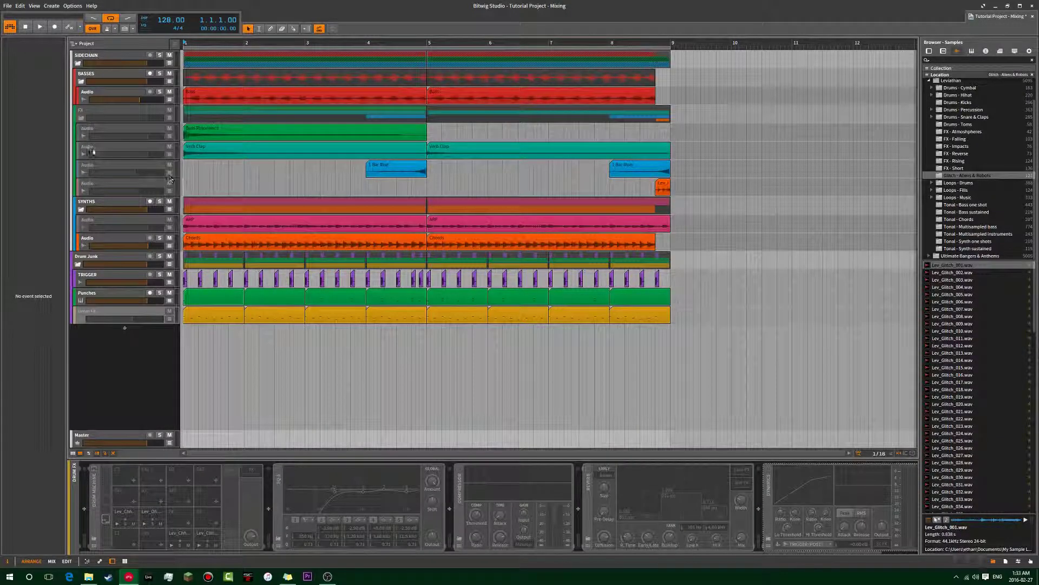
{"action": "mouse_move", "coordinate": [146, 443]}
{"action": "left_click_drag", "start_coordinate": [184, 443], "coordinate": [139, 443]}
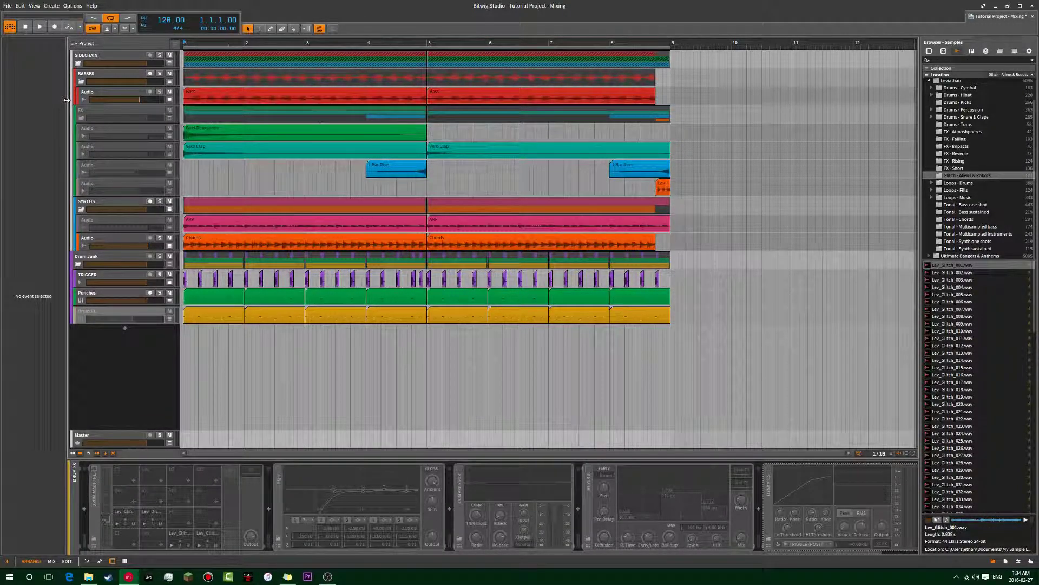
- Return to the Master track's device chain and select its Peak Limiter
{"action": "left_click", "coordinate": [125, 439]}
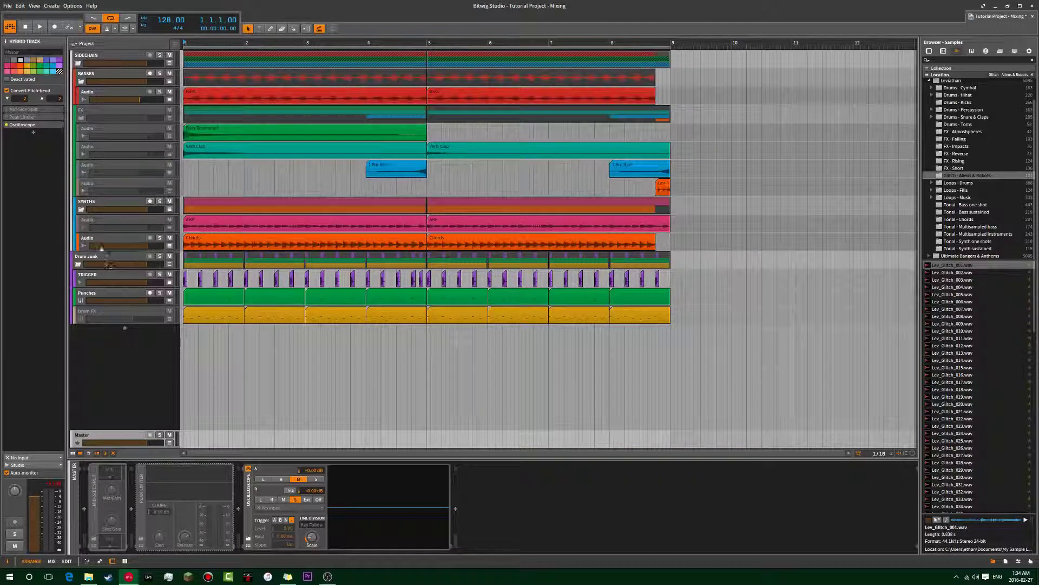
{"action": "left_click", "coordinate": [183, 174]}
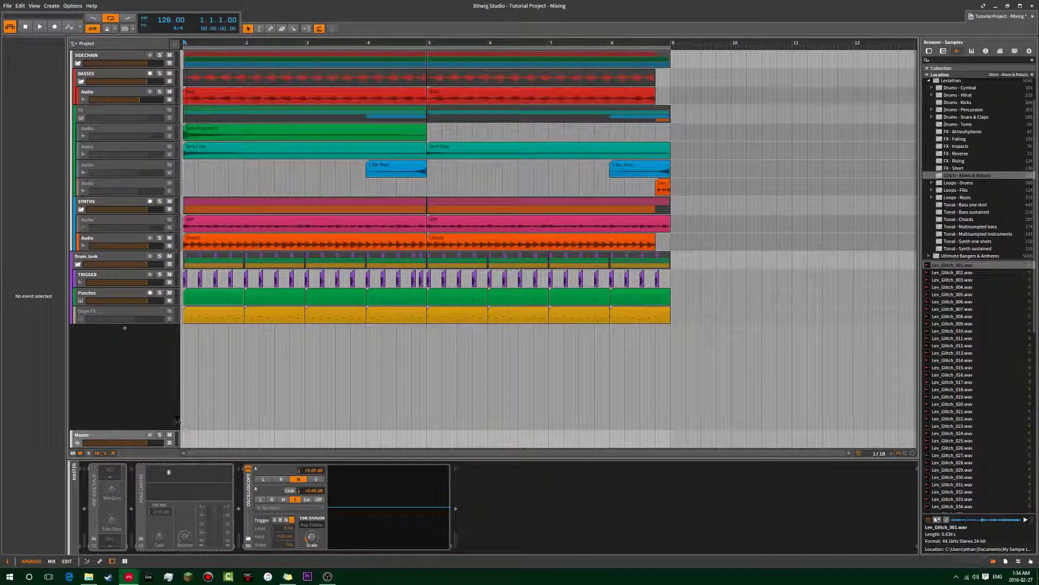
{"action": "left_click", "coordinate": [142, 476]}
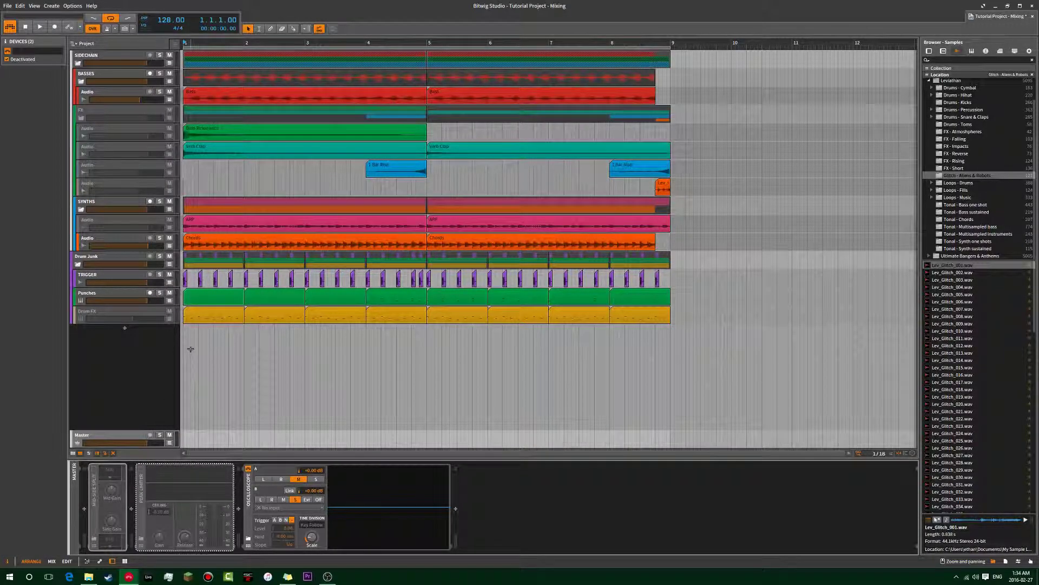
{"action": "left_click", "coordinate": [140, 493]}
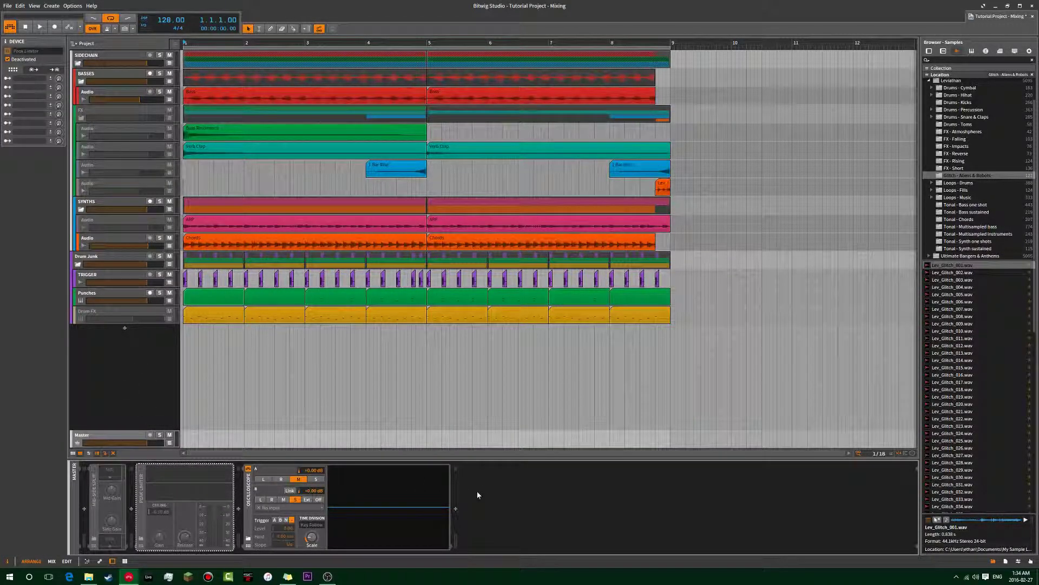